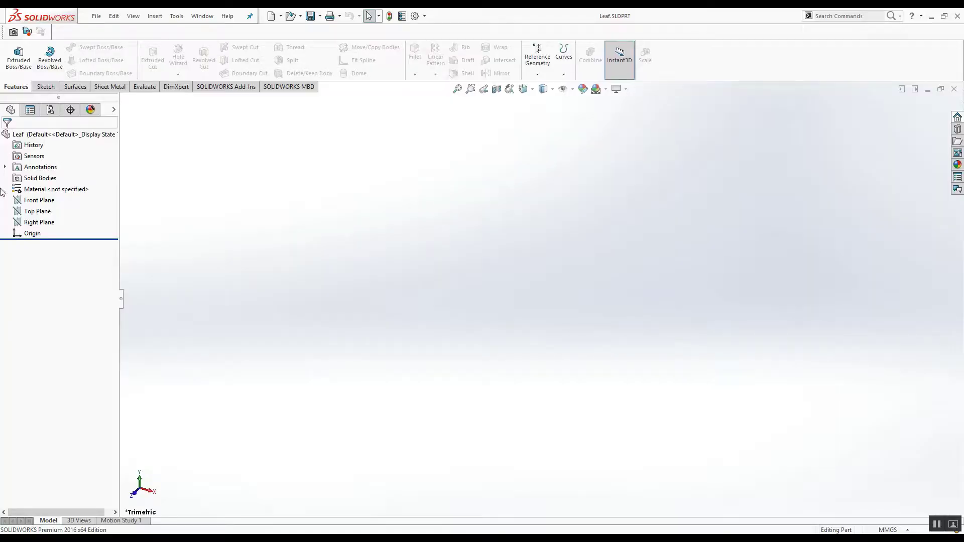
Select the Front Plane in the empty Leaf part's FeatureManager tree.
{"action": "left_click", "coordinate": [39, 200]}
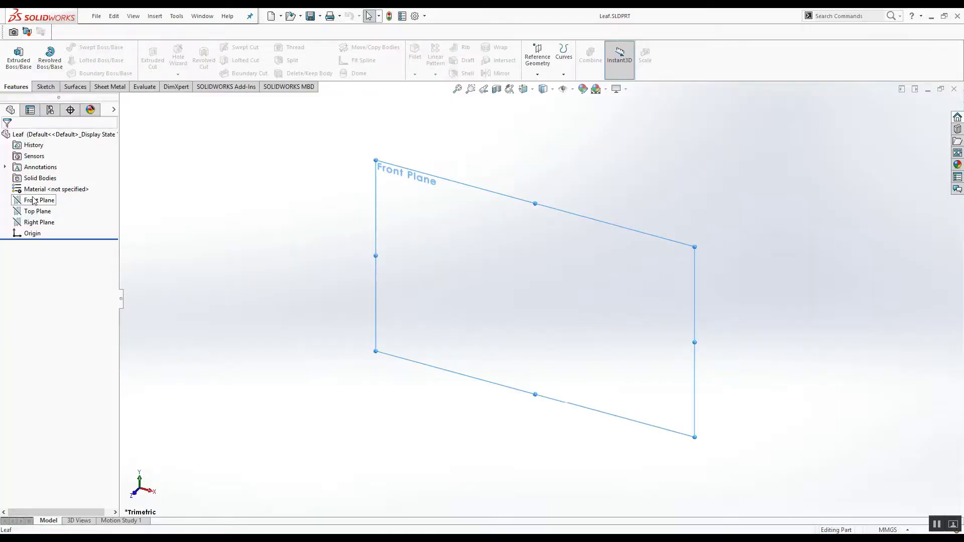
Start a Front Plane sketch and draw a vertical centerline up from the origin.
{"action": "left_click", "coordinate": [39, 188]}
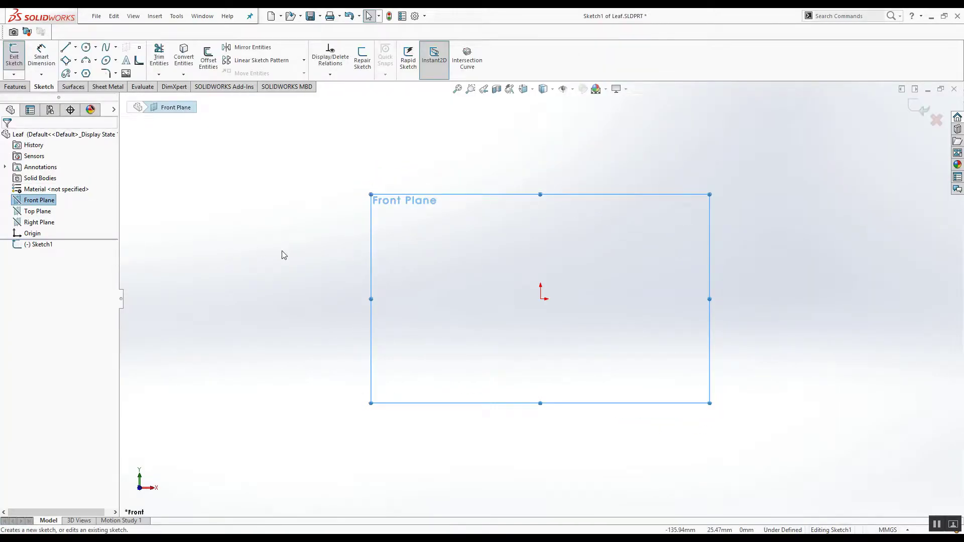
{"action": "left_click", "coordinate": [75, 47]}
{"action": "left_click", "coordinate": [87, 74]}
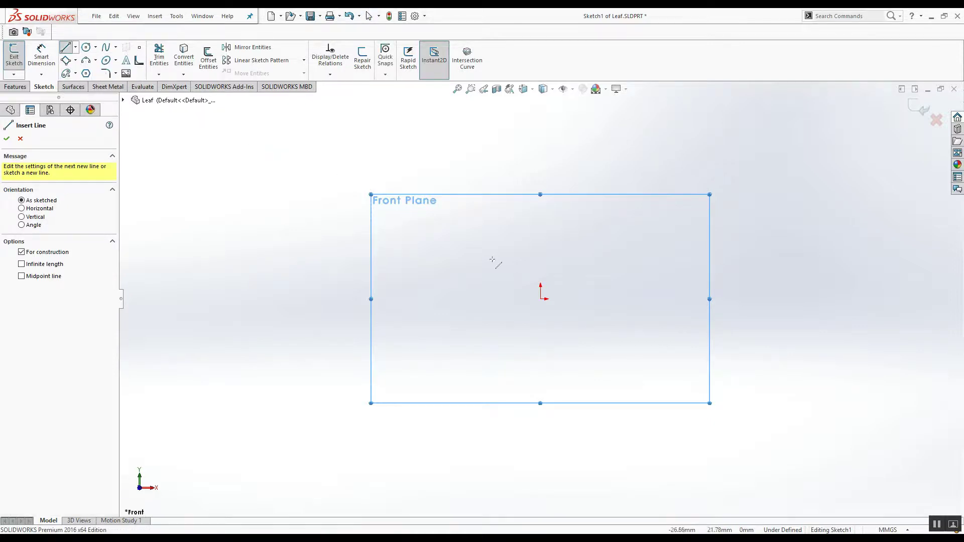
{"action": "left_click", "coordinate": [540, 297]}
{"action": "left_click", "coordinate": [540, 149]}
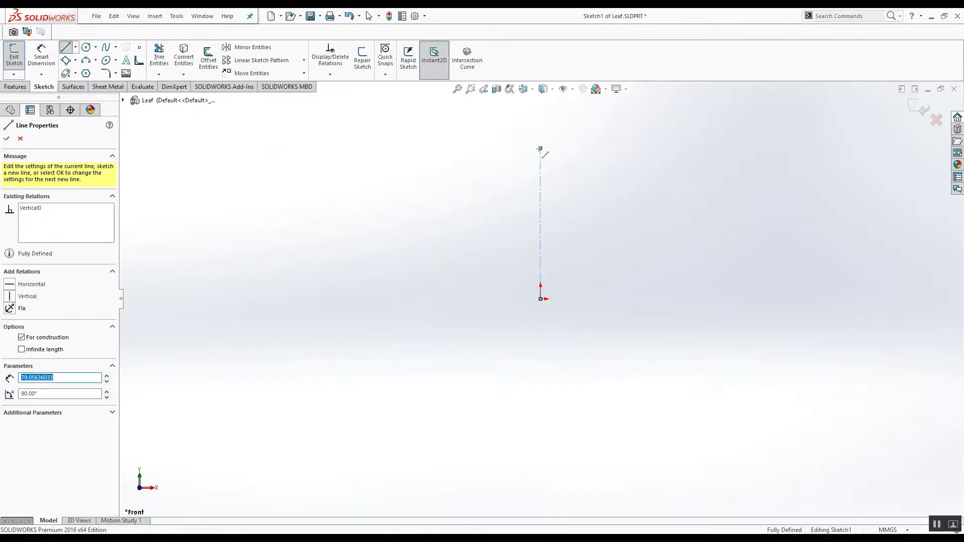
{"action": "key", "text": "Escape"}
Draw a short vertical line right of the origin joined to a slanted line rising rightward.
{"action": "right_click_drag", "start_coordinate": [694, 271], "coordinate": [663, 271]}
{"action": "left_click", "coordinate": [584, 299]}
{"action": "left_click", "coordinate": [583, 261]}
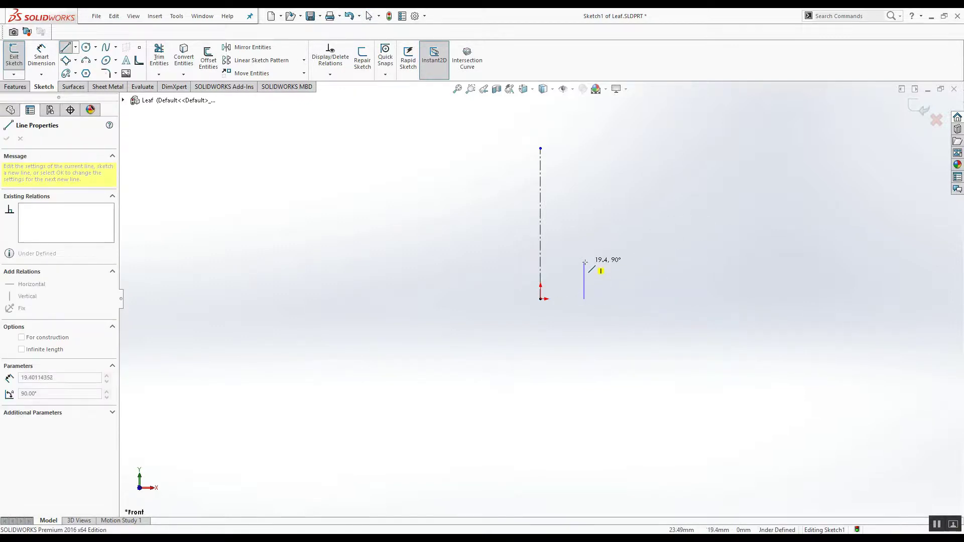
{"action": "left_click", "coordinate": [650, 149]}
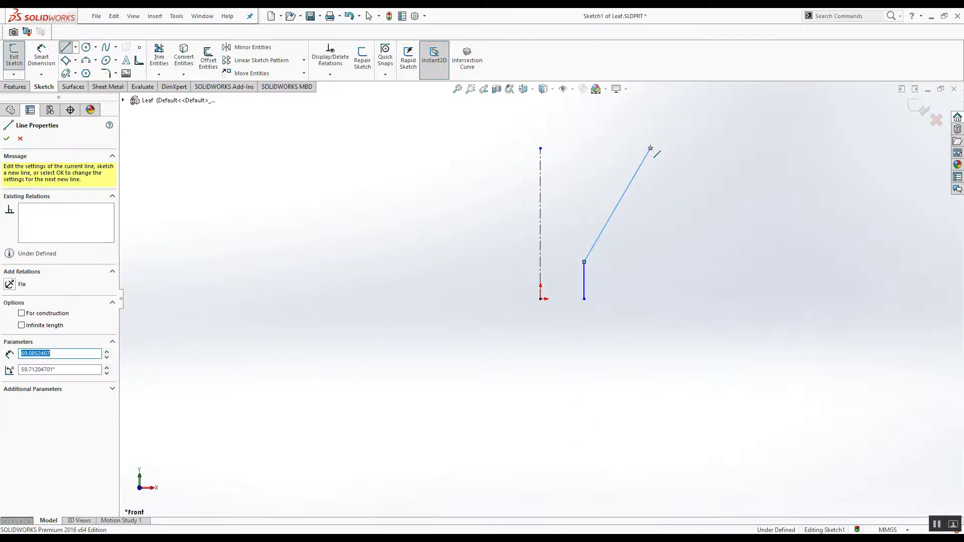
{"action": "key", "text": "Escape"}
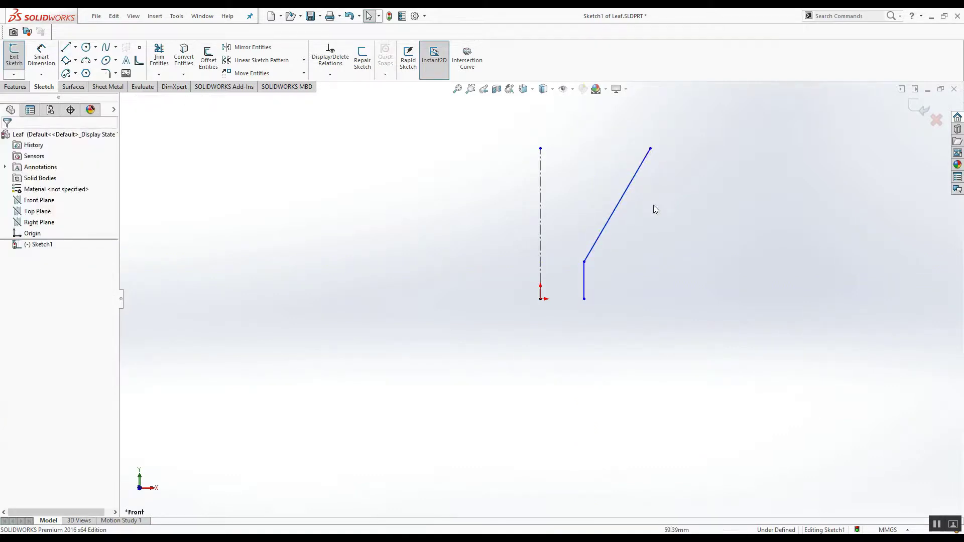
Dimension the short line 11 from the origin and the profile height 27.
{"action": "key", "text": "d"}
{"action": "left_click", "coordinate": [540, 298]}
{"action": "left_click", "coordinate": [584, 277]}
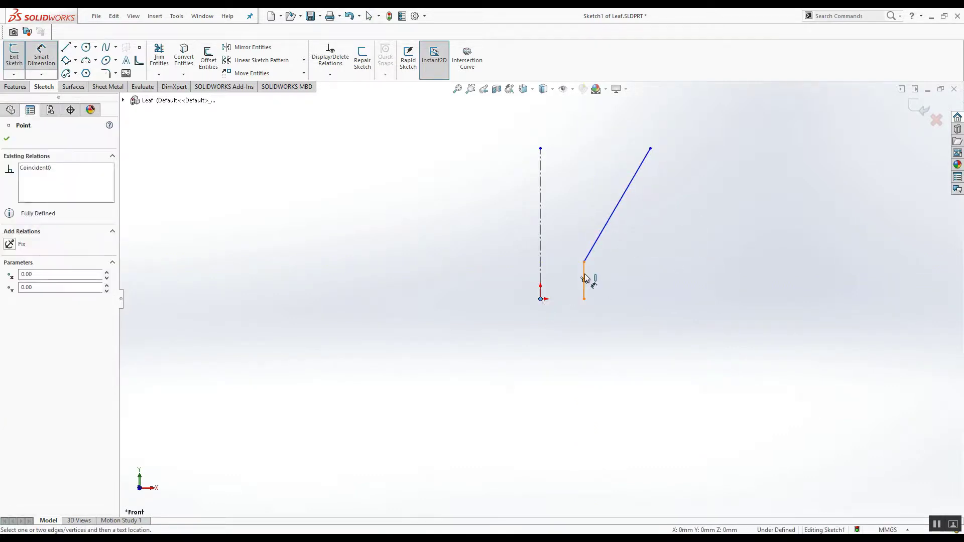
{"action": "left_click", "coordinate": [578, 335]}
{"action": "type", "text": "11"}
{"action": "key", "text": "Return"}
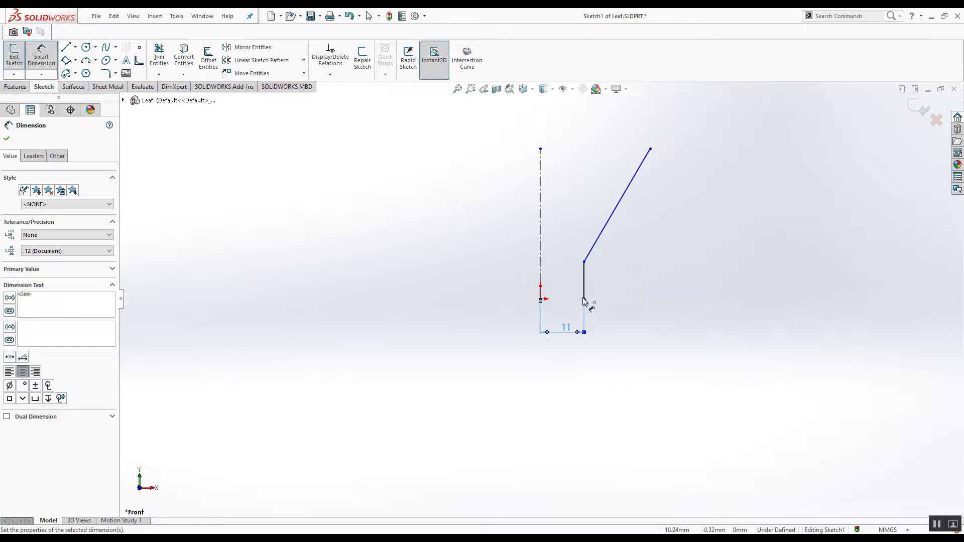
{"action": "left_click", "coordinate": [584, 261]}
{"action": "left_click", "coordinate": [650, 149]}
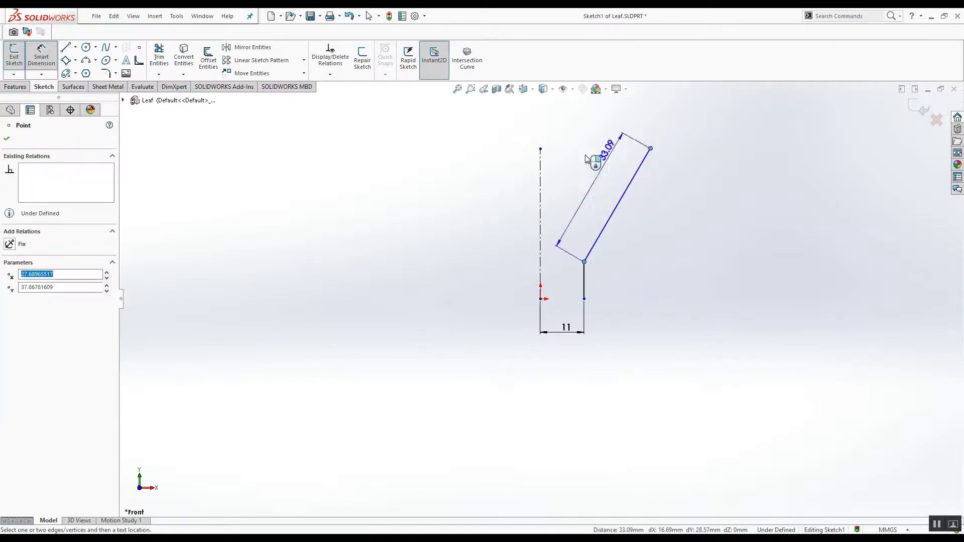
{"action": "left_click", "coordinate": [503, 172]}
{"action": "type", "text": "2"}
{"action": "key", "text": "Return"}
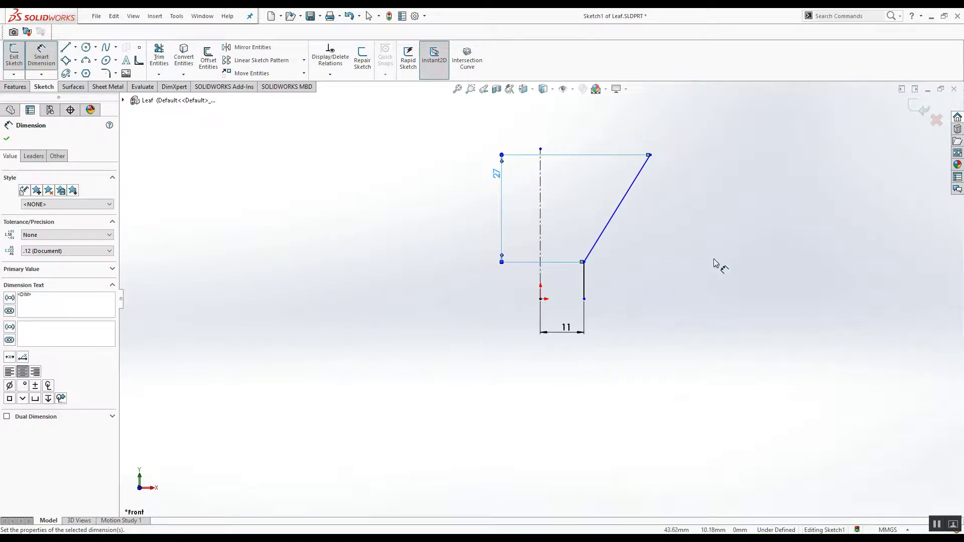
{"action": "left_click", "coordinate": [584, 283]}
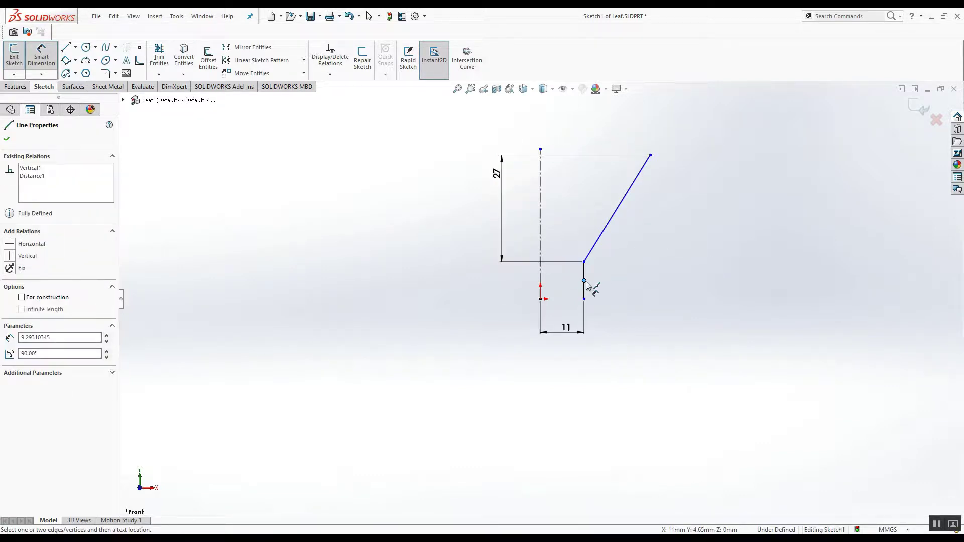
{"action": "key", "text": "Escape"}
Set a 135° angle between the two lines and an 8.50 short-line length.
{"action": "left_click", "coordinate": [584, 289]}
{"action": "left_click", "coordinate": [593, 248]}
{"action": "type", "text": "135"}
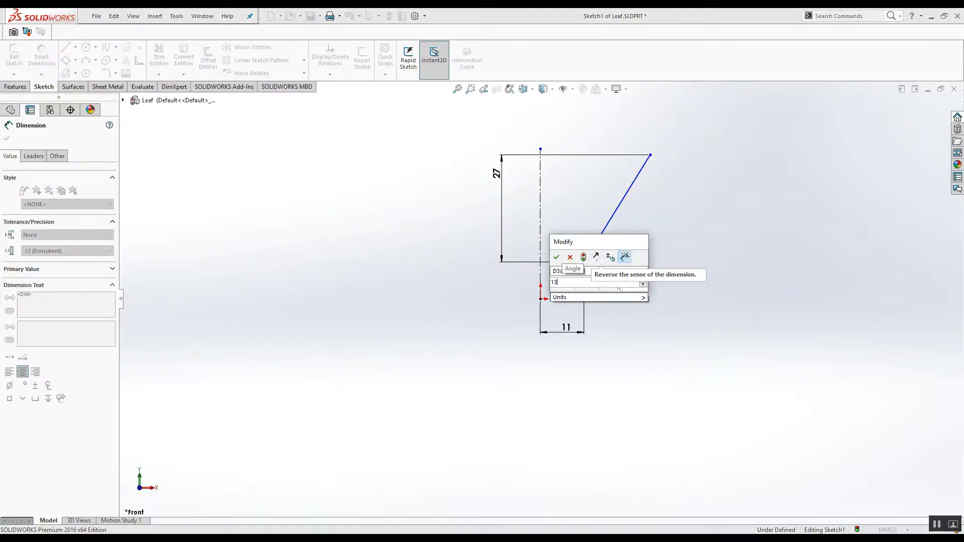
{"action": "key", "text": "Return"}
{"action": "key", "text": "Escape"}
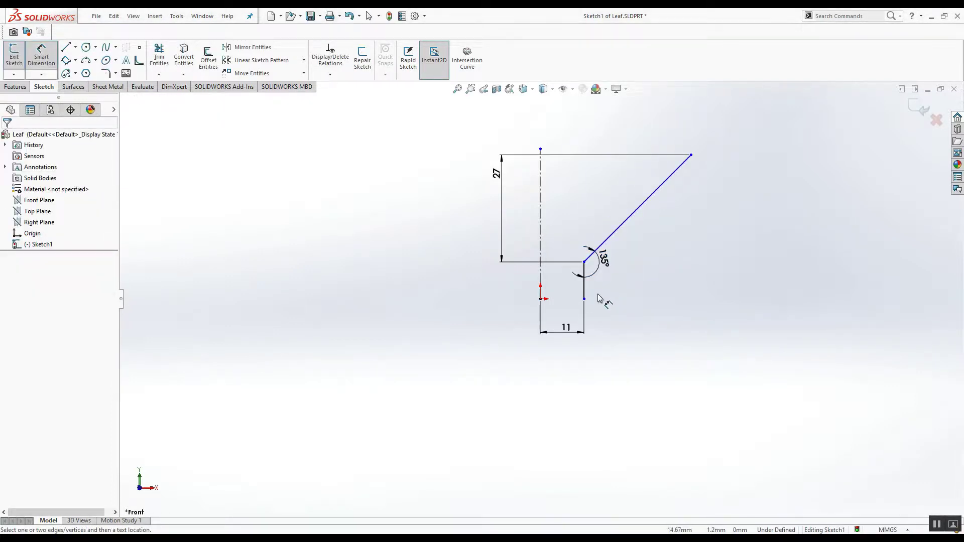
{"action": "left_click", "coordinate": [585, 297]}
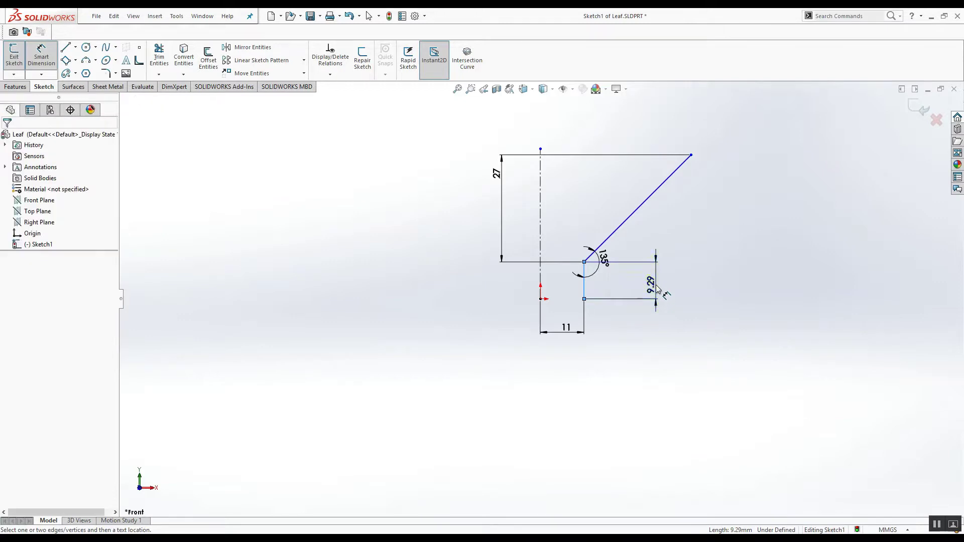
{"action": "left_click", "coordinate": [652, 281]}
{"action": "type", "text": "8.5"}
{"action": "key", "text": "Return"}
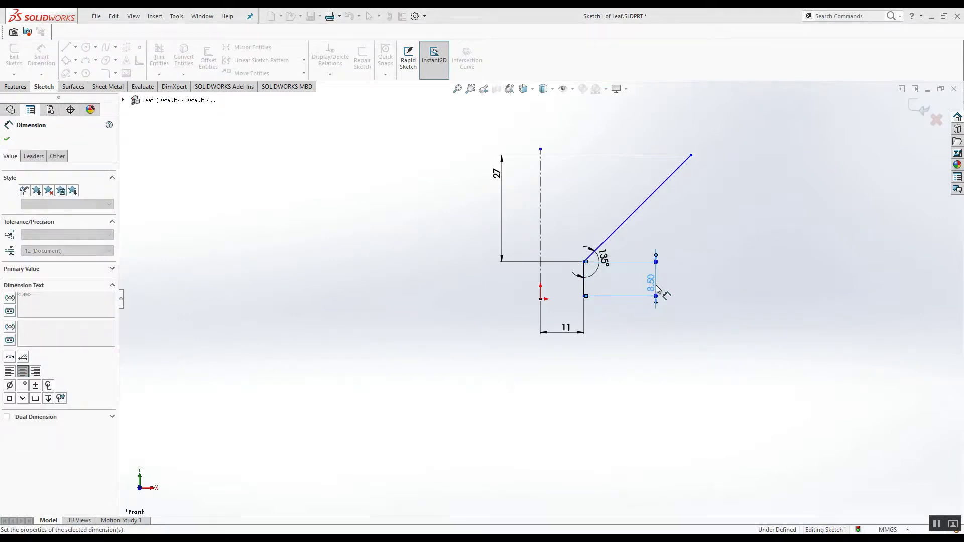
{"action": "key", "text": "Escape"}
{"action": "key", "text": "Escape"}
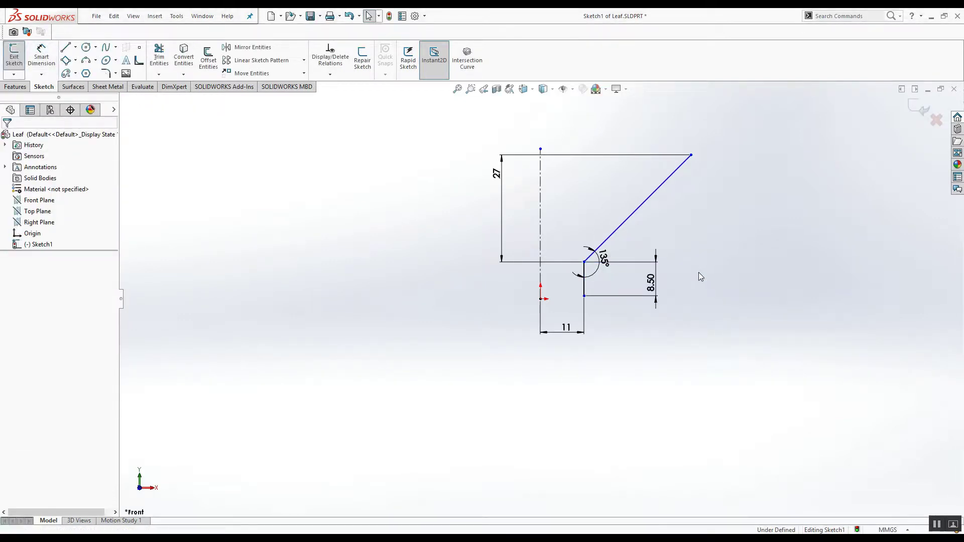
Make the short line's bottom point horizontal with the origin.
{"action": "left_click", "coordinate": [585, 297]}
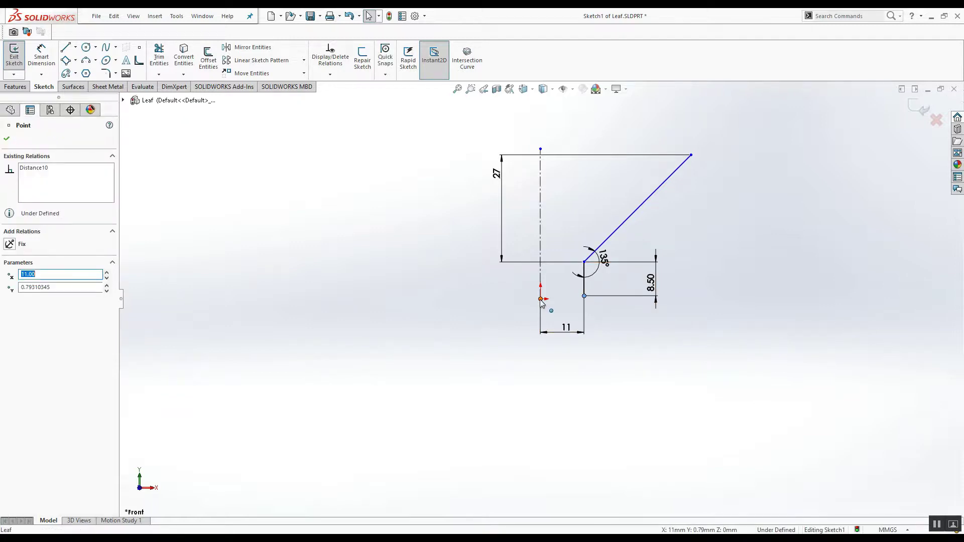
{"action": "left_click", "coordinate": [541, 301], "text": "ctrl"}
{"action": "left_click", "coordinate": [573, 257]}
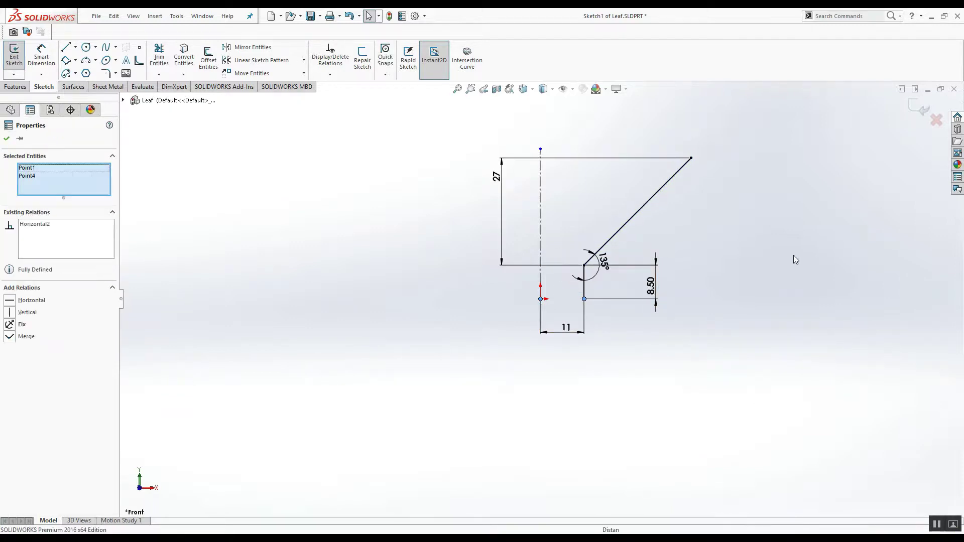
{"action": "left_click", "coordinate": [794, 260]}
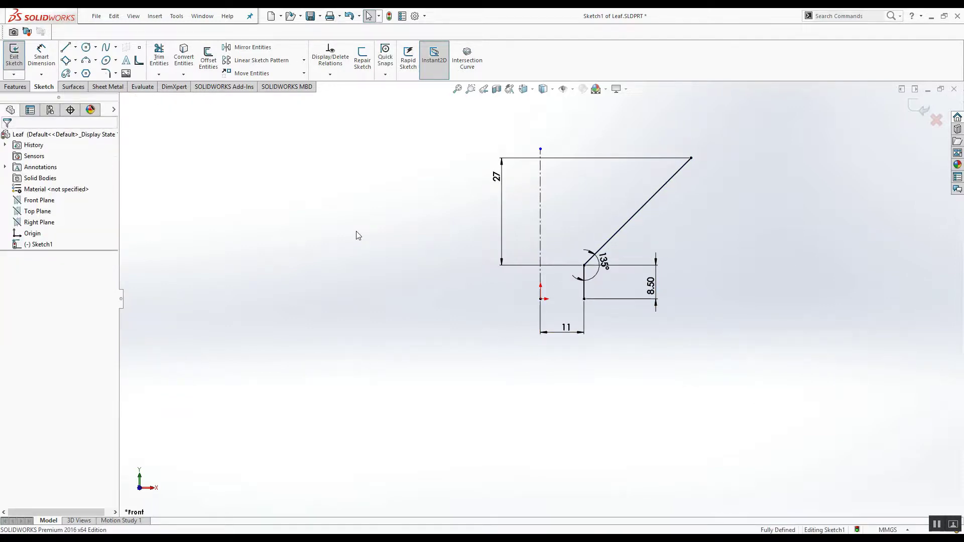
Round the corner between the vertical and slanted lines with an 8 mm sketch fillet.
{"action": "left_click", "coordinate": [105, 73]}
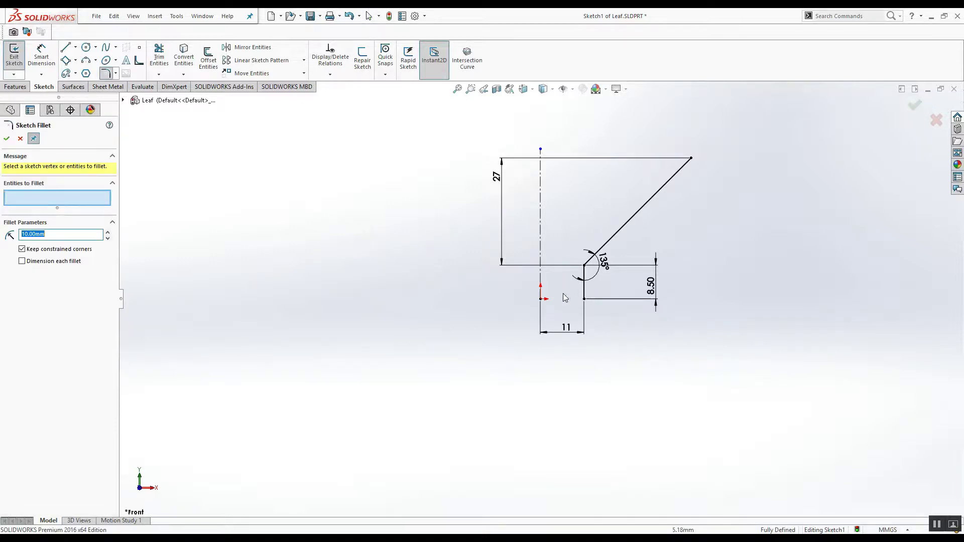
{"action": "left_click", "coordinate": [585, 267]}
{"action": "double_click", "coordinate": [22, 234]}
{"action": "type", "text": "8"}
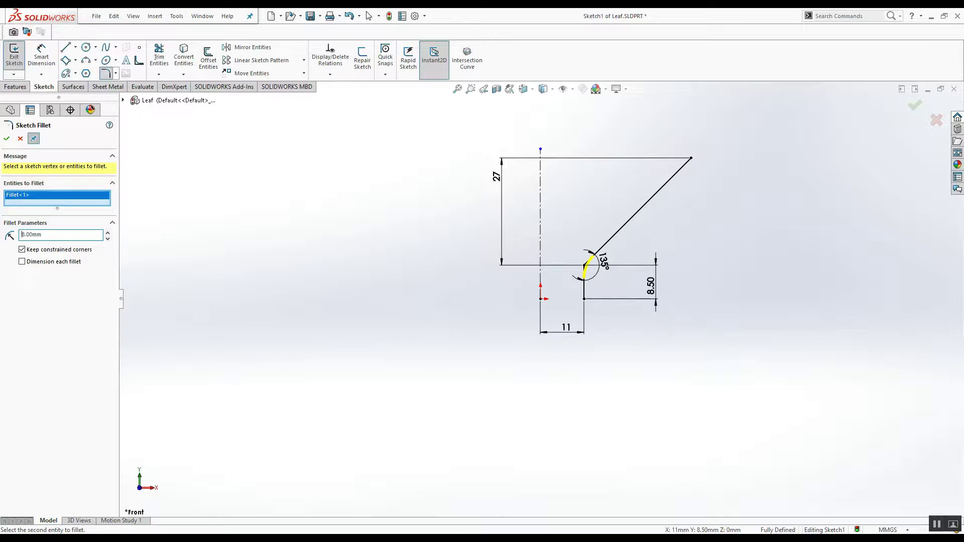
{"action": "left_click", "coordinate": [6, 139]}
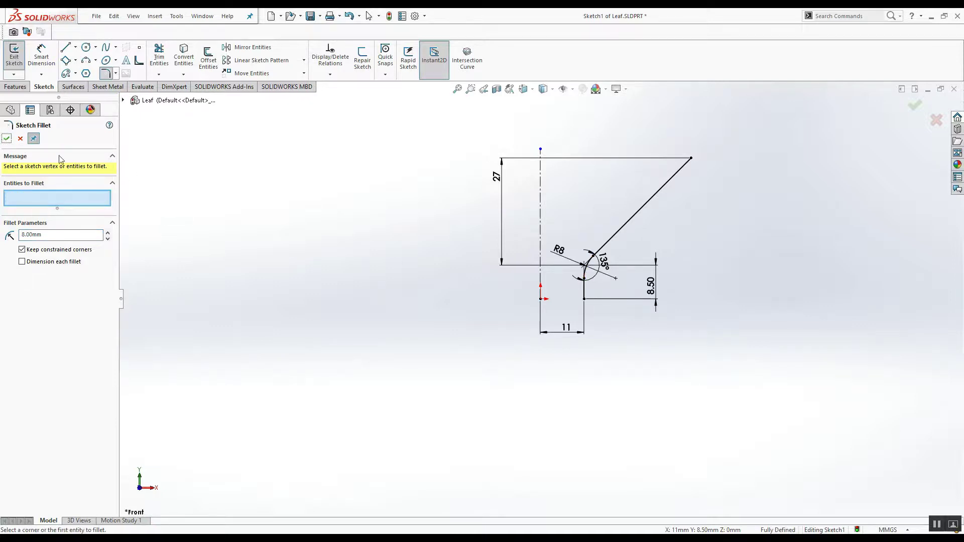
{"action": "left_click", "coordinate": [7, 139]}
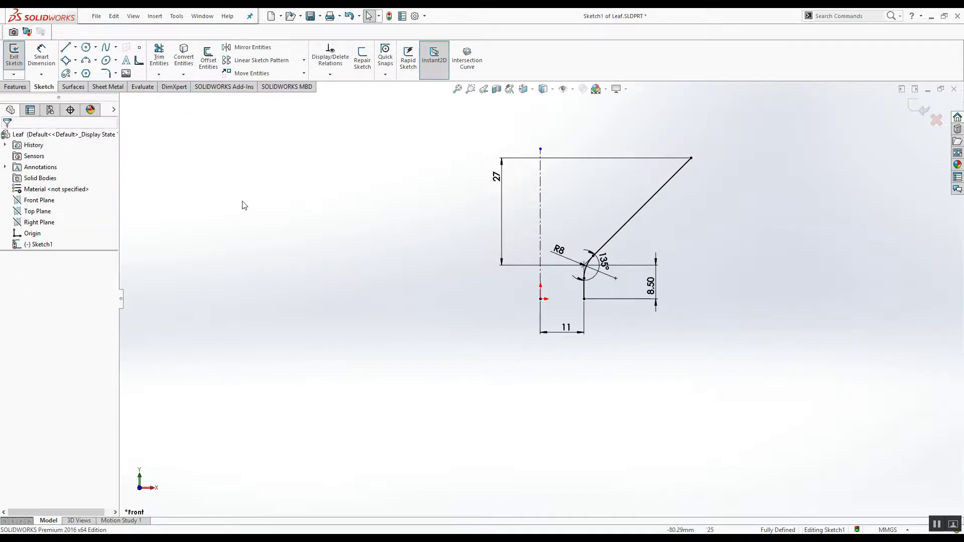
{"action": "left_click", "coordinate": [73, 87]}
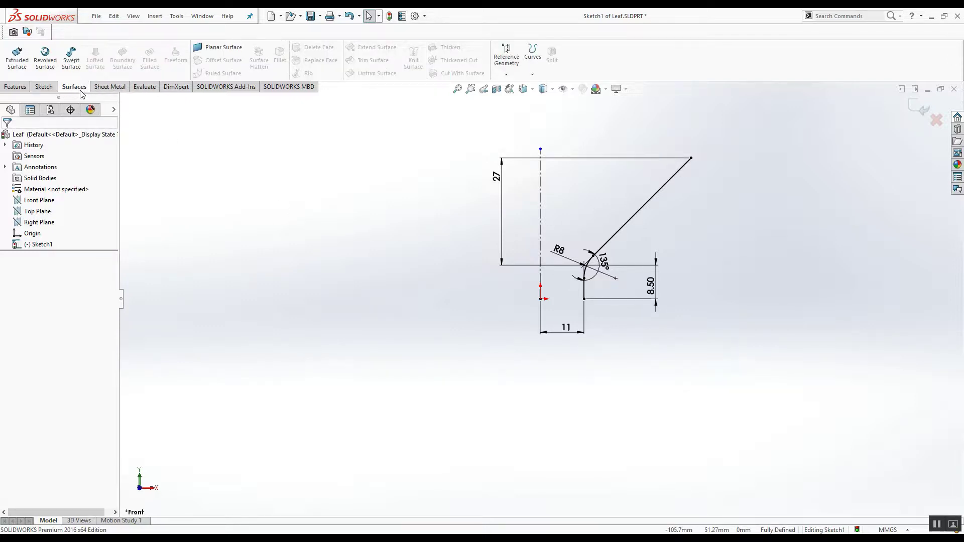
Revolve the profile about the centerline as a 90° surface and orbit to inspect it.
{"action": "left_click", "coordinate": [45, 55]}
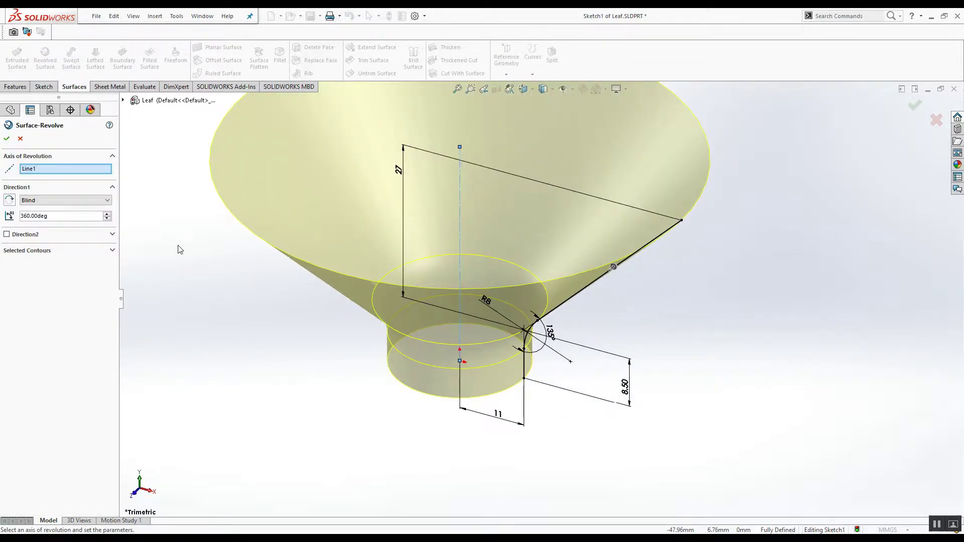
{"action": "left_click", "coordinate": [65, 199]}
{"action": "left_click", "coordinate": [45, 240]}
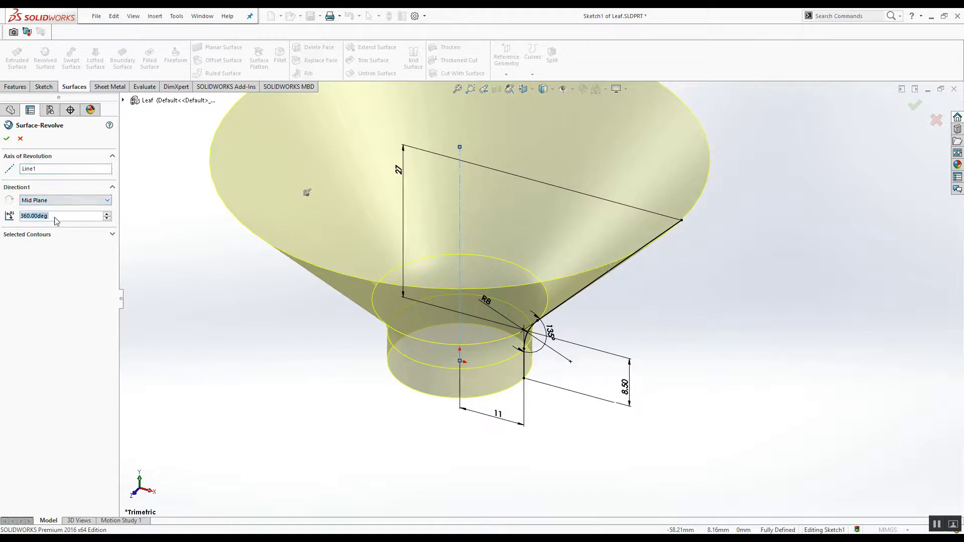
{"action": "type", "text": "90"}
{"action": "key", "text": "Return"}
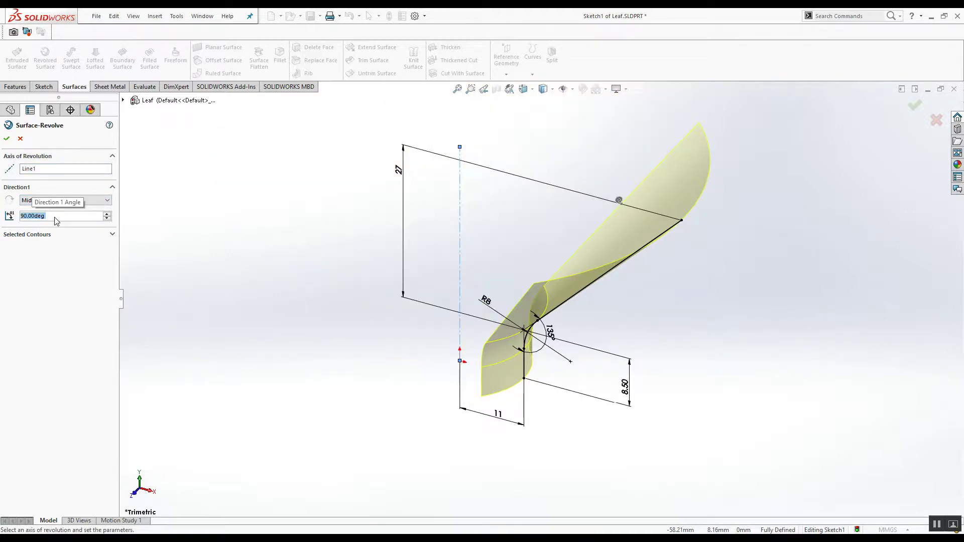
{"action": "left_click", "coordinate": [7, 141]}
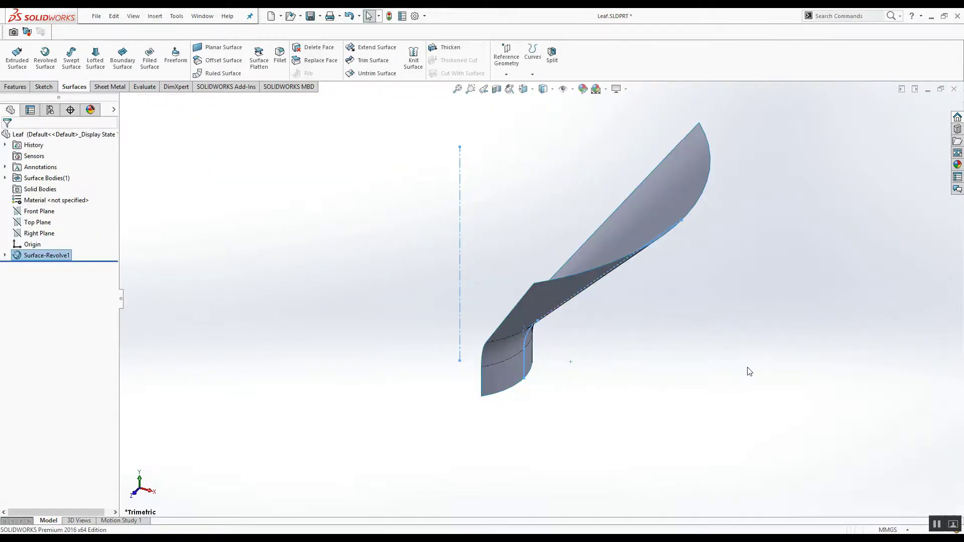
{"action": "middle_click_drag", "start_coordinate": [576, 450], "coordinate": [613, 431]}
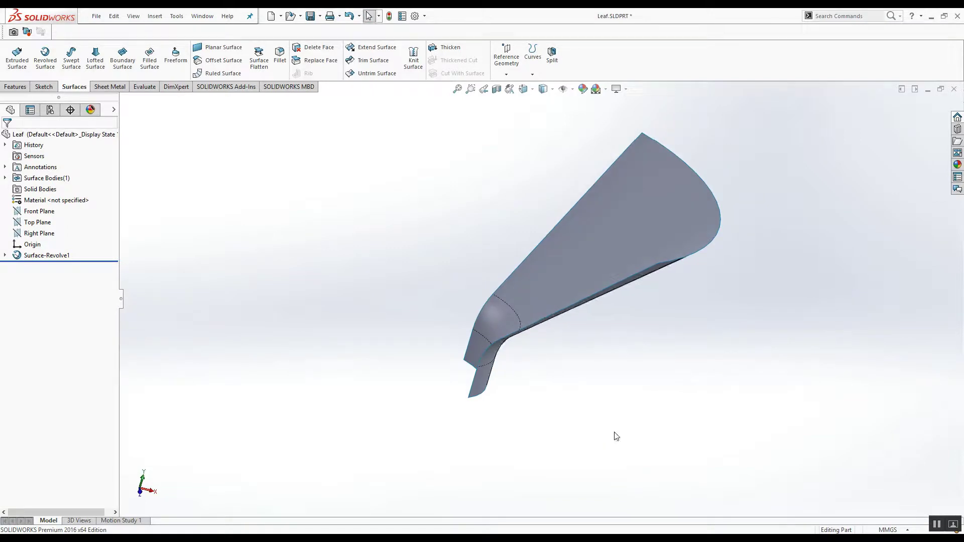
Start a Right Plane sketch and draw a vertical centreline up from the origin.
{"action": "left_click", "coordinate": [36, 233]}
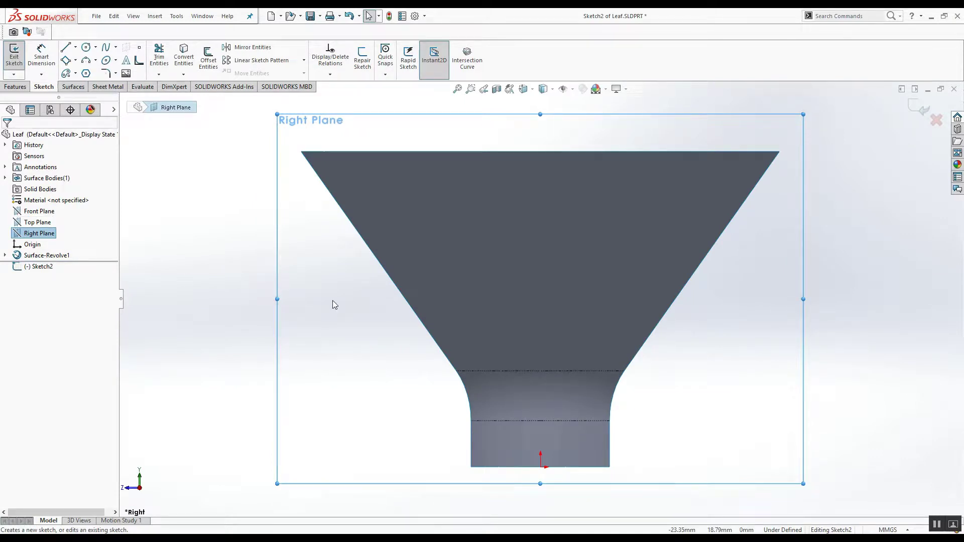
{"action": "right_click_drag", "start_coordinate": [389, 332], "coordinate": [351, 332]}
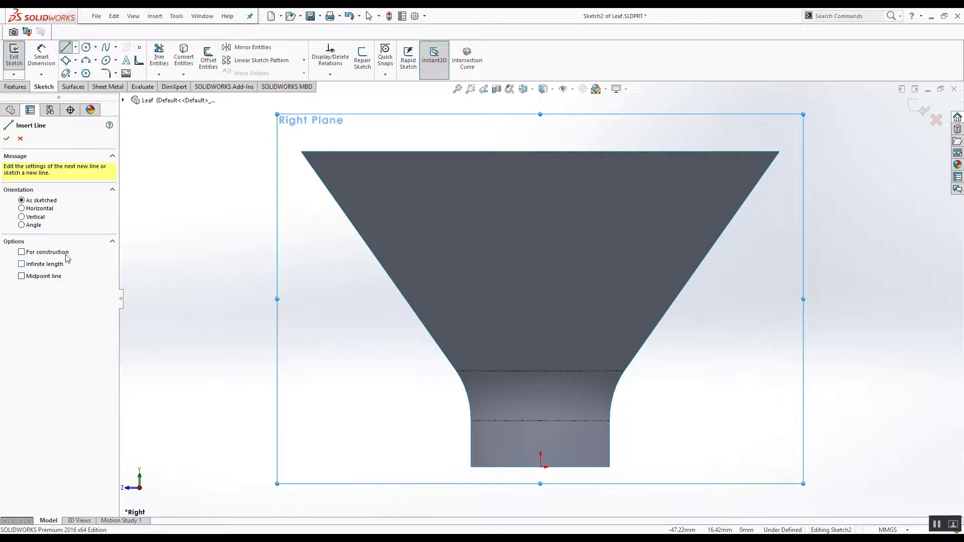
{"action": "left_click", "coordinate": [540, 467]}
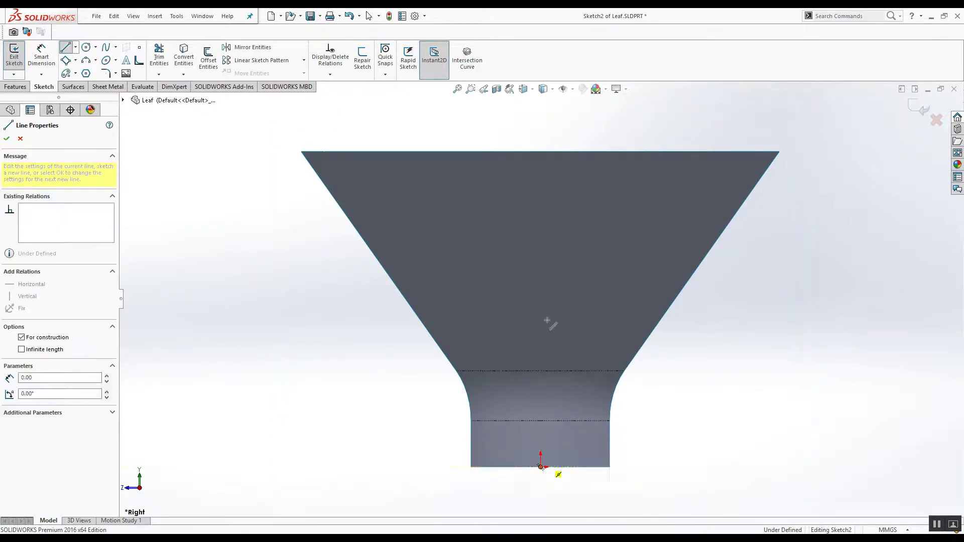
{"action": "left_click", "coordinate": [541, 152]}
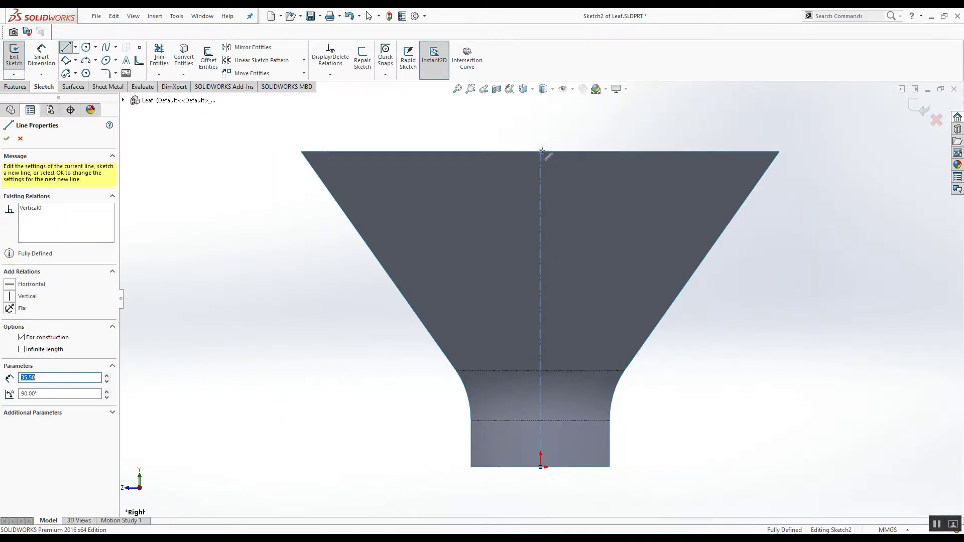
{"action": "key", "text": "Escape"}
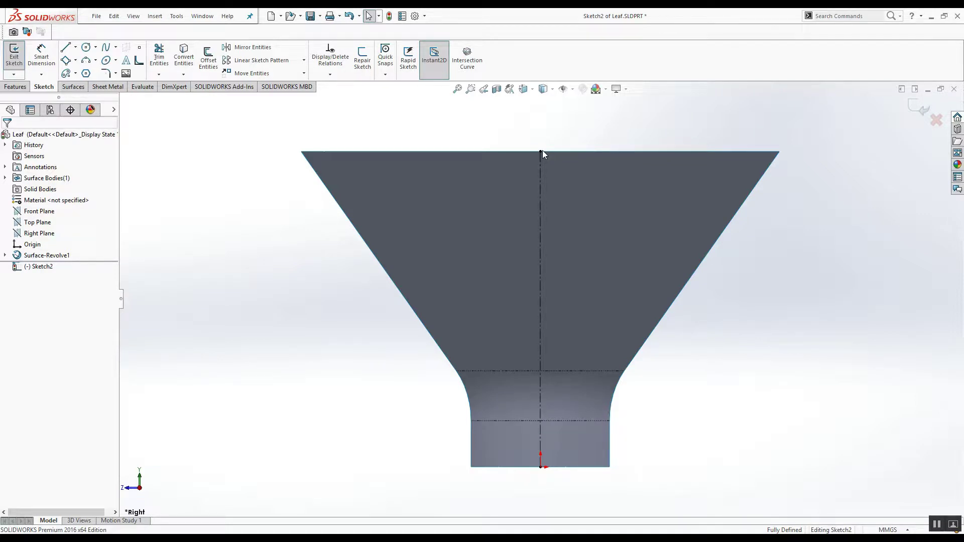
Draw the leaf's left side, rounded tip arc, right side and right base step.
{"action": "left_click", "coordinate": [71, 48]}
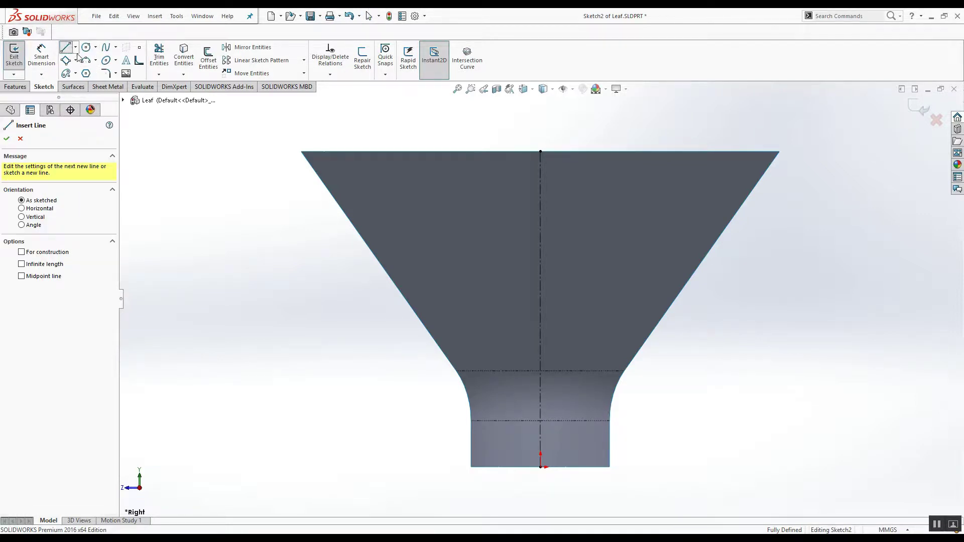
{"action": "left_click", "coordinate": [477, 335]}
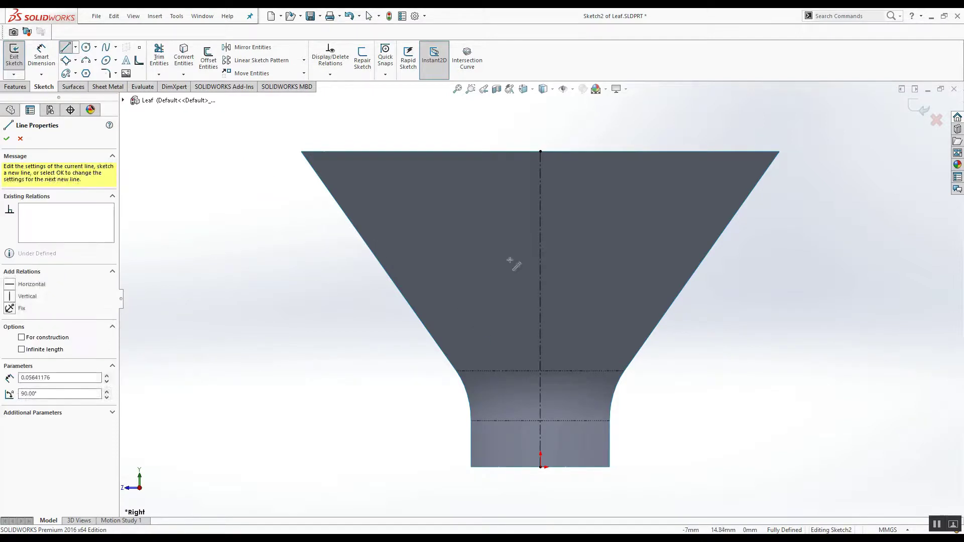
{"action": "left_click", "coordinate": [518, 173]}
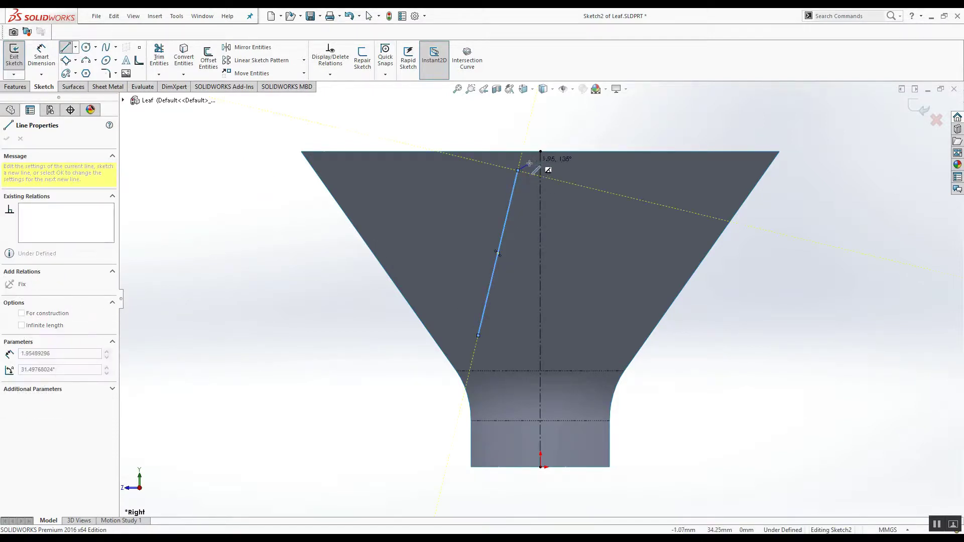
{"action": "left_click", "coordinate": [572, 171]}
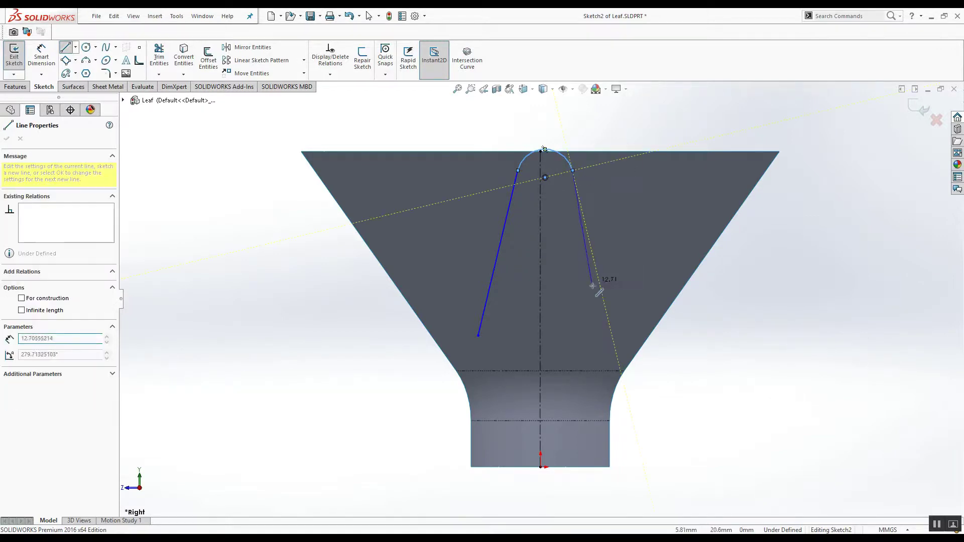
{"action": "left_click", "coordinate": [599, 334]}
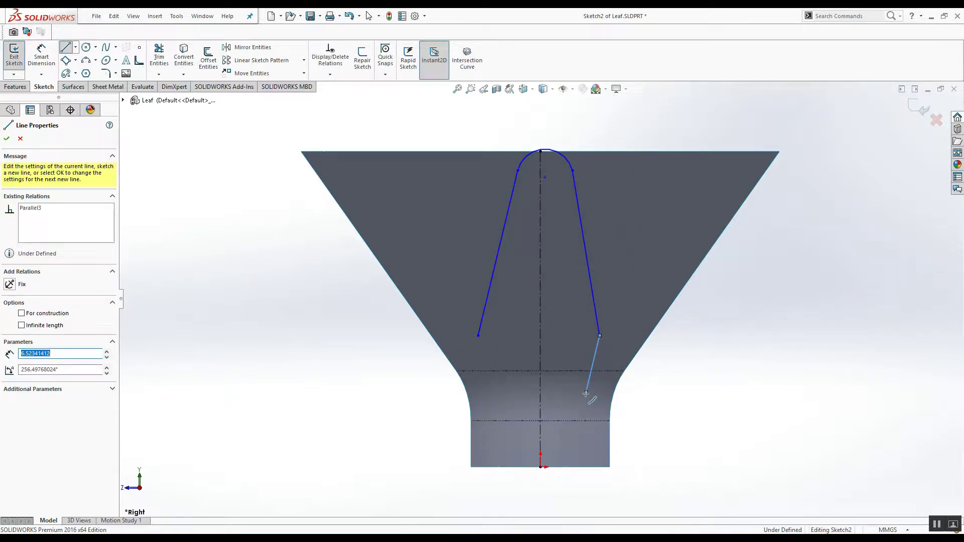
{"action": "left_click", "coordinate": [585, 393]}
{"action": "left_click", "coordinate": [613, 391]}
{"action": "key", "text": "Escape"}
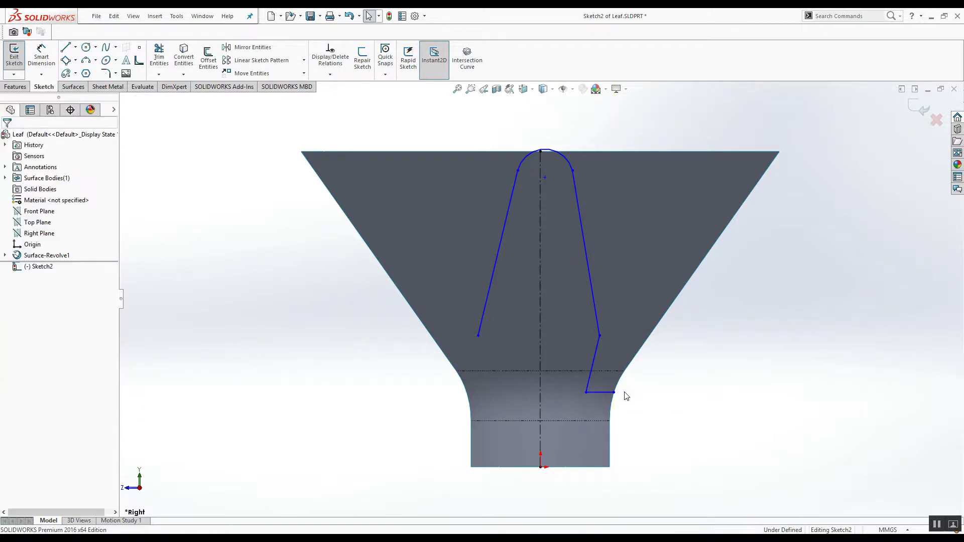
Add the left slope and horizontal base step to complete the leaf outline.
{"action": "right_click_drag", "start_coordinate": [712, 374], "coordinate": [673, 363]}
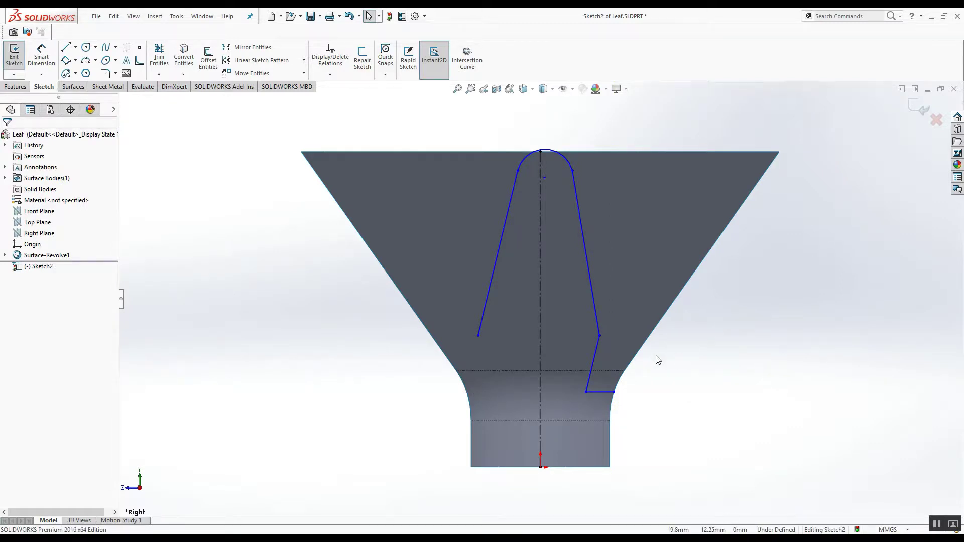
{"action": "left_click", "coordinate": [477, 337]}
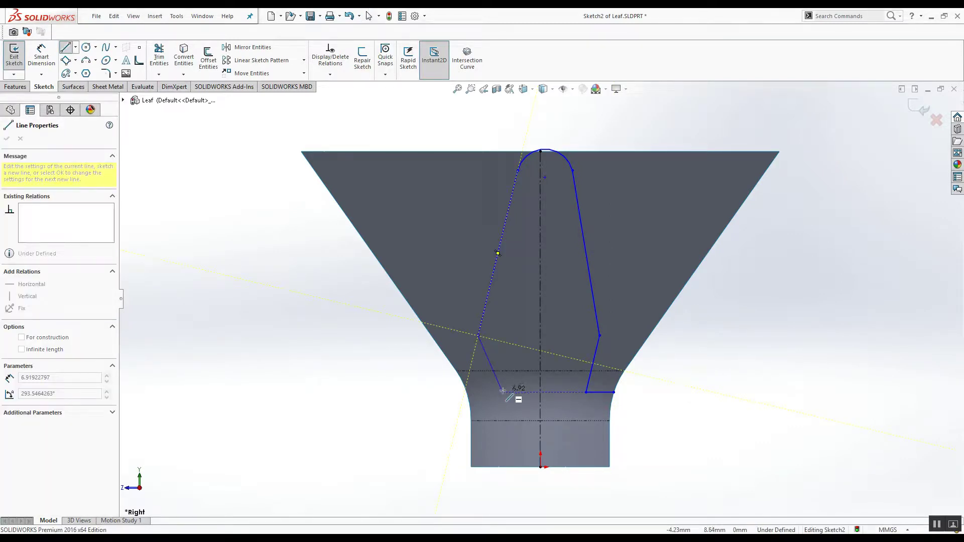
{"action": "left_click", "coordinate": [502, 392]}
{"action": "left_click", "coordinate": [467, 392]}
{"action": "key", "text": "Escape"}
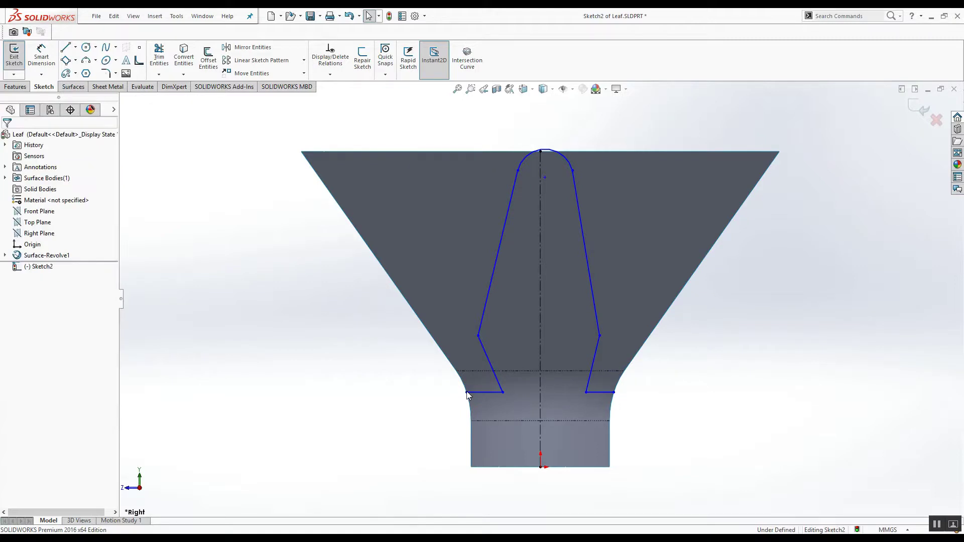
{"action": "left_click", "coordinate": [545, 150]}
{"action": "key", "text": "Escape"}
{"action": "left_click", "coordinate": [568, 151]}
Make the tip arc coincident with the centreline's top point.
{"action": "left_click", "coordinate": [560, 126]}
{"action": "scroll", "coordinate": [558, 136], "scroll_direction": "down", "scroll_amount": 2}
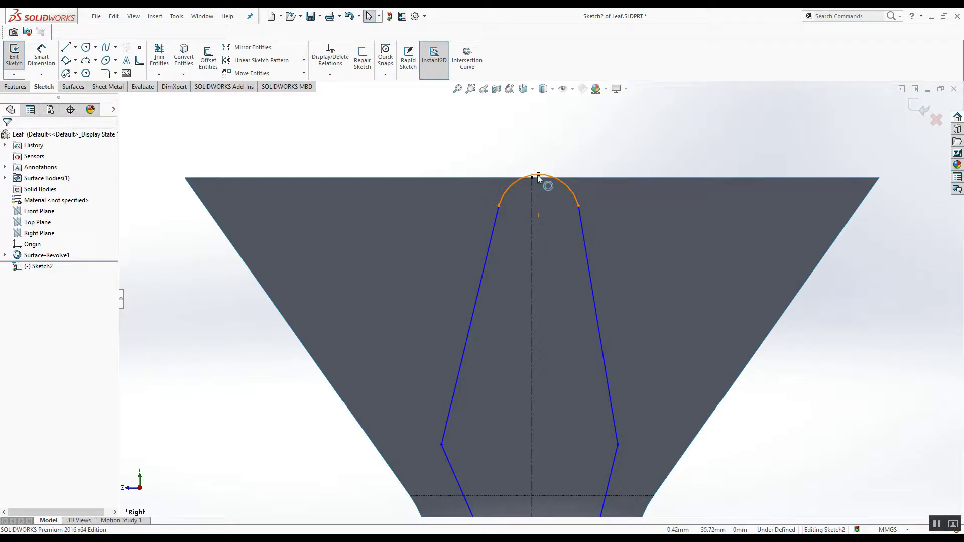
{"action": "left_click", "coordinate": [537, 175]}
{"action": "left_click", "coordinate": [532, 178]}
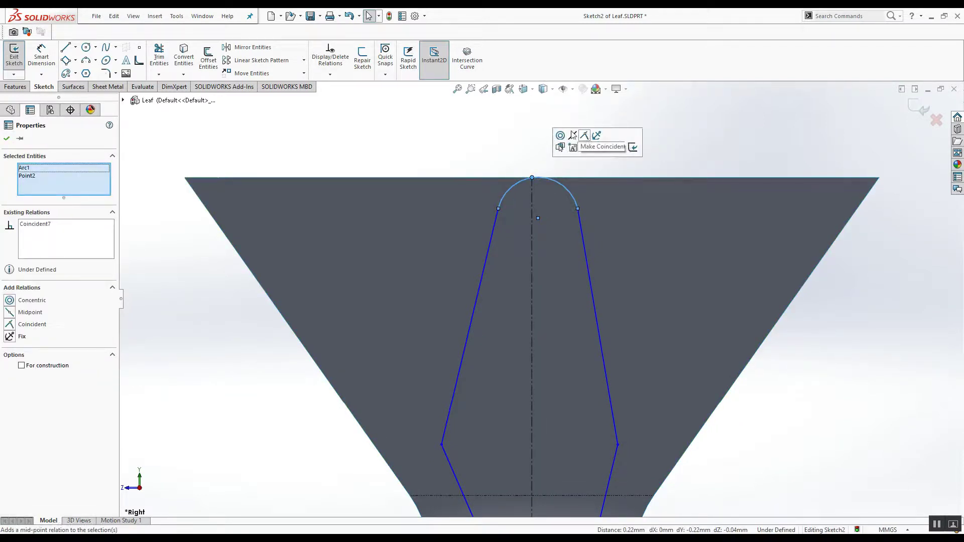
{"action": "left_click", "coordinate": [586, 136]}
{"action": "left_click", "coordinate": [682, 139]}
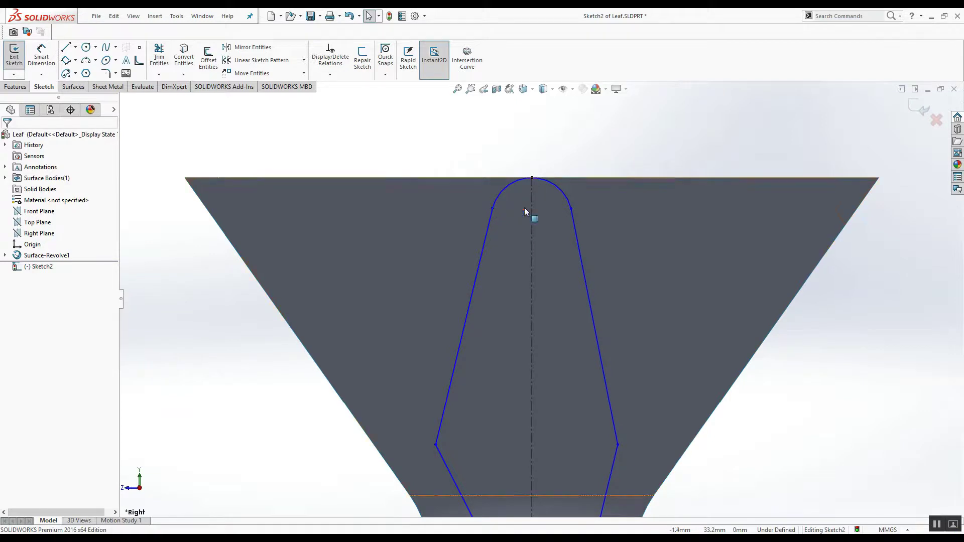
Dimension the tip arc radius at 2.50 mm.
{"action": "right_click_drag", "start_coordinate": [641, 173], "coordinate": [641, 120]}
{"action": "left_click", "coordinate": [563, 189]}
{"action": "left_click", "coordinate": [556, 146]}
{"action": "type", "text": "2.5"}
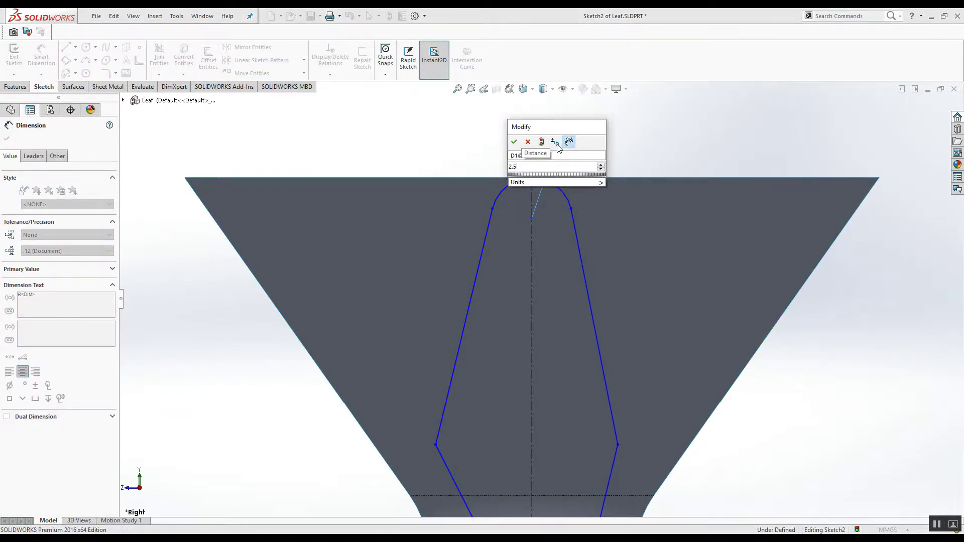
{"action": "key", "text": "Return"}
{"action": "key", "text": "Escape"}
{"action": "scroll", "coordinate": [565, 185], "scroll_direction": "up", "scroll_amount": 3}
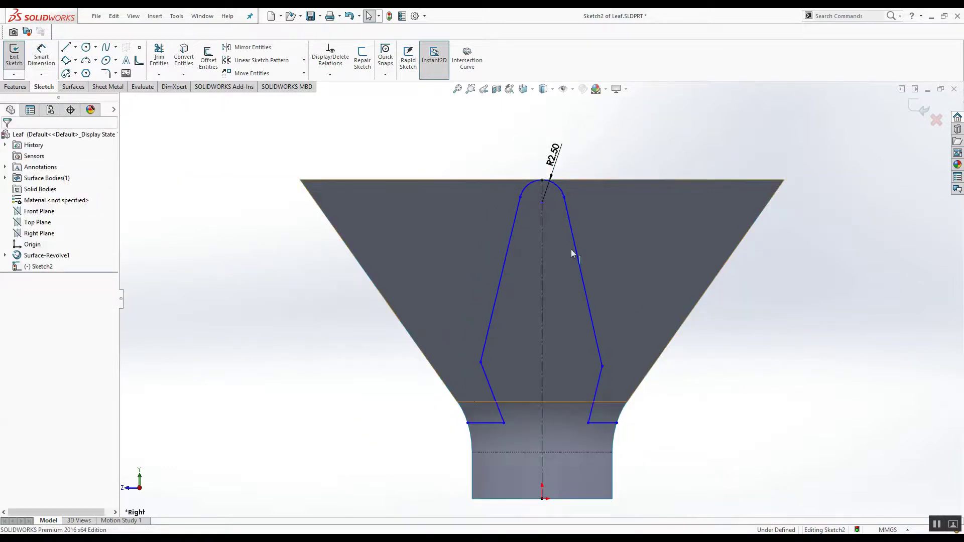
Make the leaf's two upper sides symmetric about the centreline.
{"action": "left_click", "coordinate": [503, 271]}
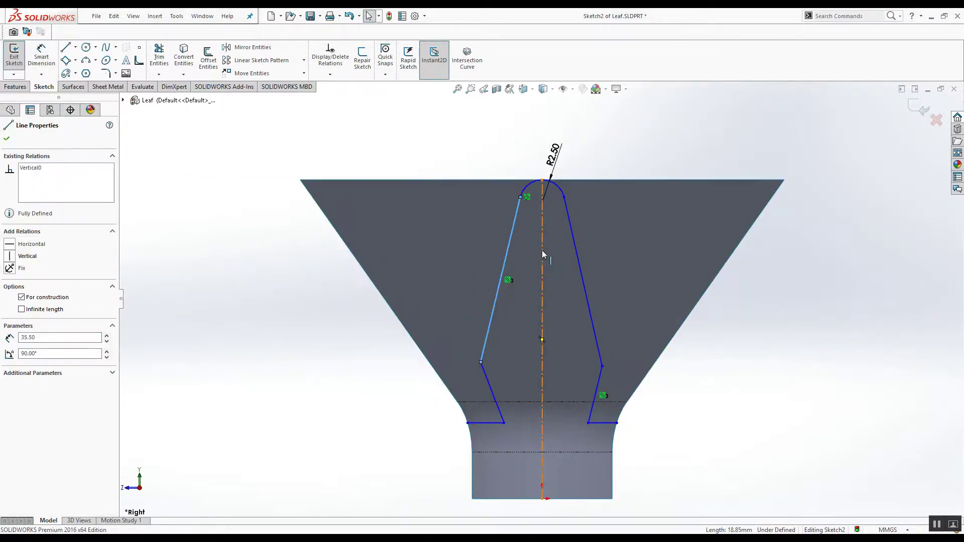
{"action": "left_click", "coordinate": [542, 250], "text": "ctrl"}
{"action": "left_click", "coordinate": [577, 253], "text": "ctrl"}
{"action": "left_click", "coordinate": [662, 216]}
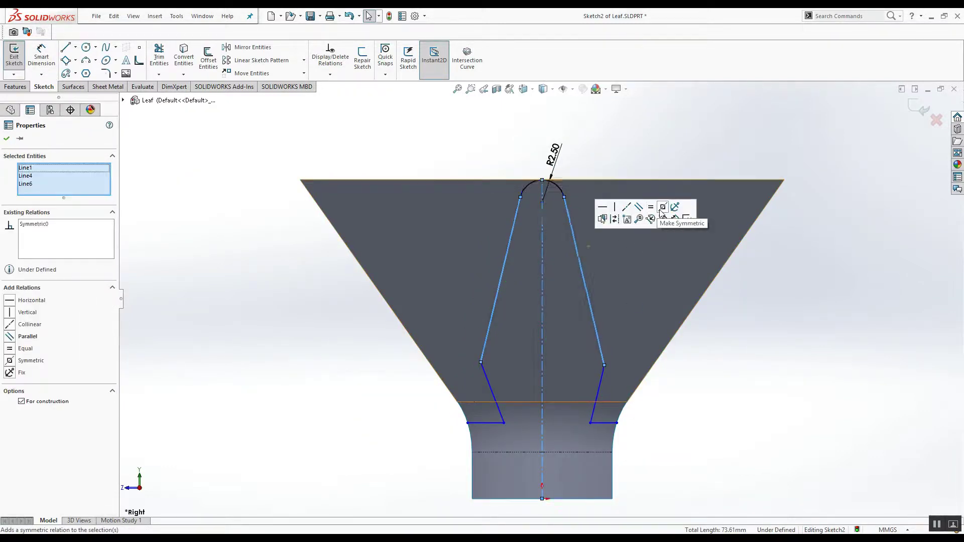
Dimension the leaf height 19 from tip to lower right point and the lower width 14.
{"action": "key", "text": "d"}
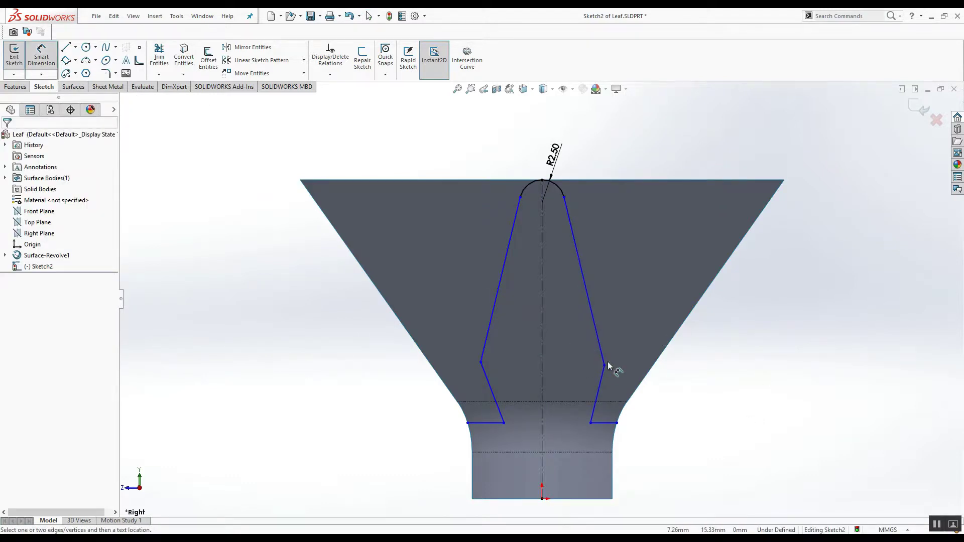
{"action": "left_click", "coordinate": [604, 366]}
{"action": "left_click", "coordinate": [543, 180]}
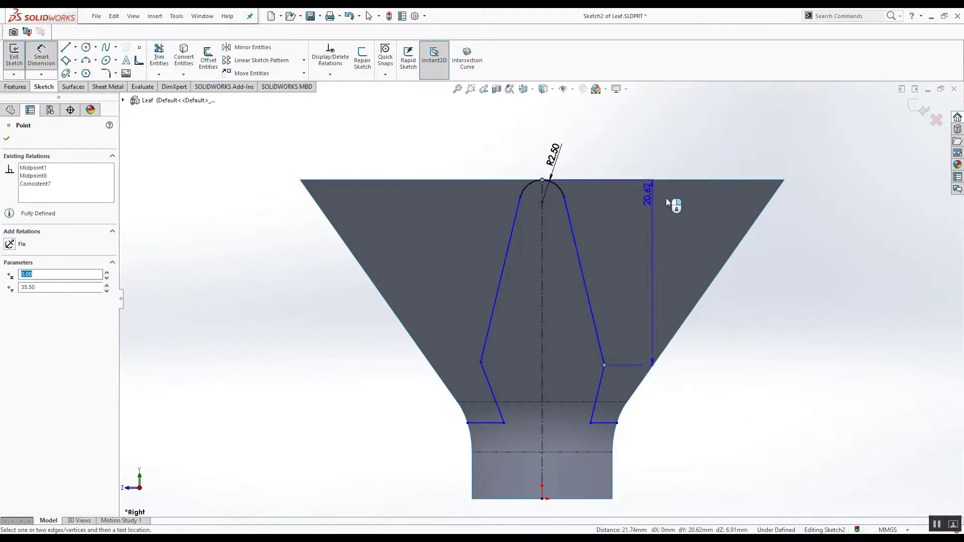
{"action": "left_click", "coordinate": [759, 311]}
{"action": "type", "text": "19"}
{"action": "key", "text": "Return"}
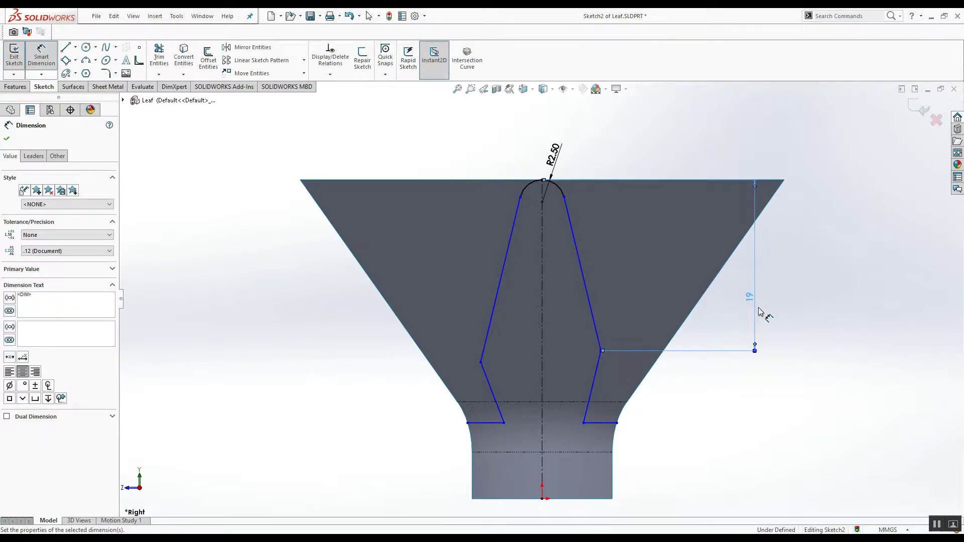
{"action": "left_click", "coordinate": [480, 362]}
{"action": "left_click", "coordinate": [603, 352]}
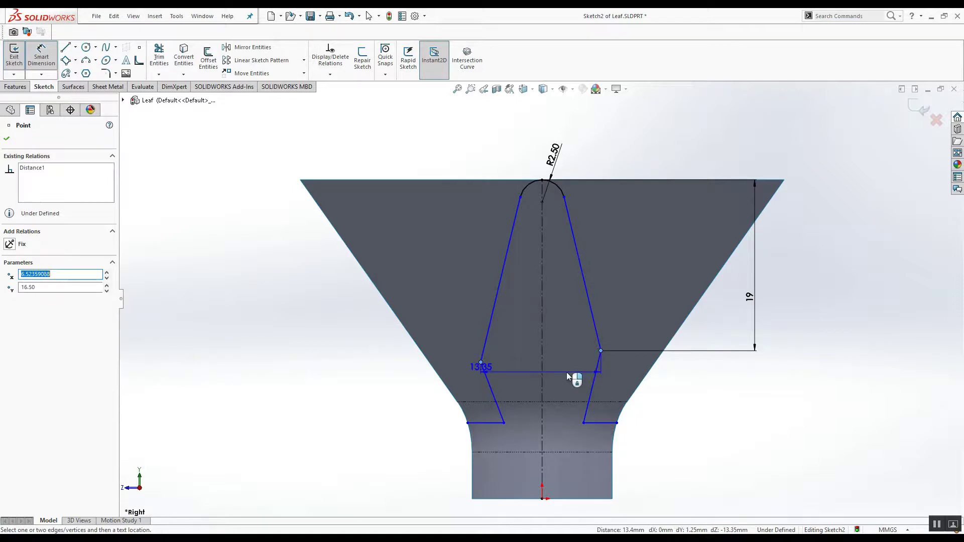
{"action": "left_click", "coordinate": [566, 371]}
{"action": "type", "text": "14"}
{"action": "key", "text": "Return"}
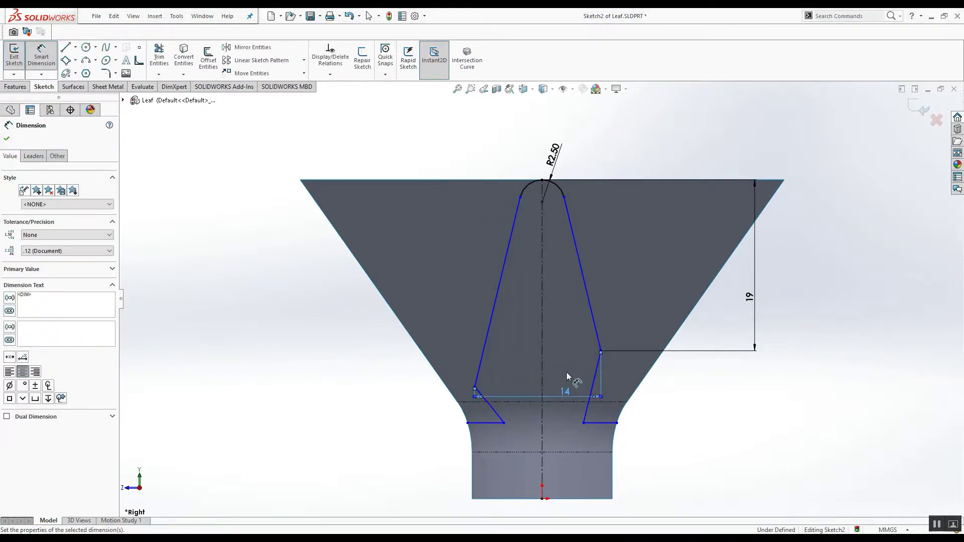
{"action": "key", "text": "Escape"}
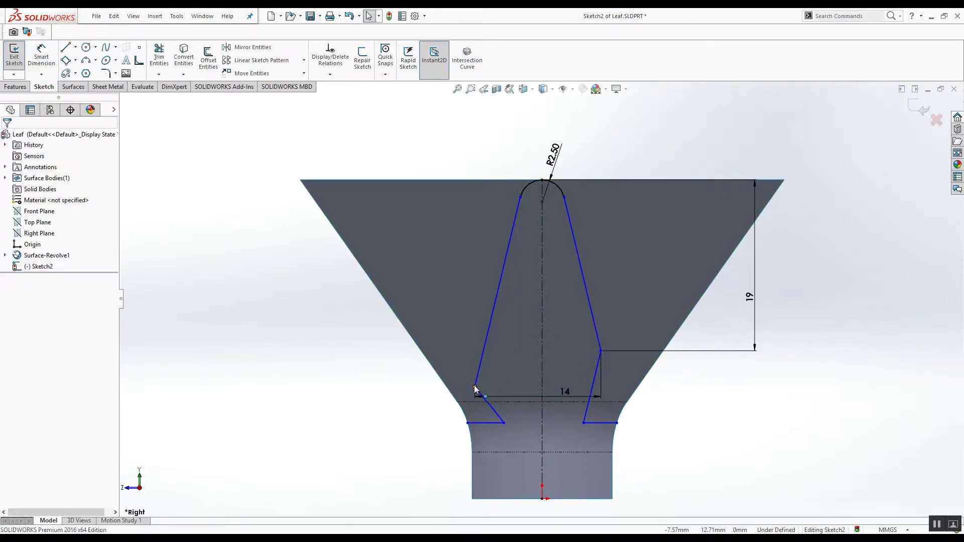
Make the outer and inner base point pairs horizontal and dimension the stem gap 10.
{"action": "left_click", "coordinate": [475, 386]}
{"action": "left_click", "coordinate": [600, 350], "text": "ctrl"}
{"action": "left_click", "coordinate": [629, 308]}
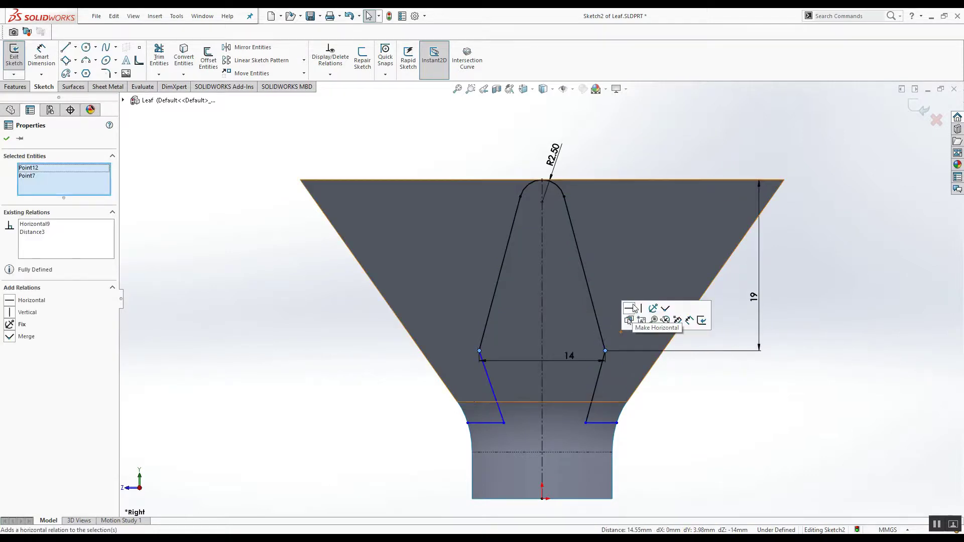
{"action": "left_click", "coordinate": [767, 455]}
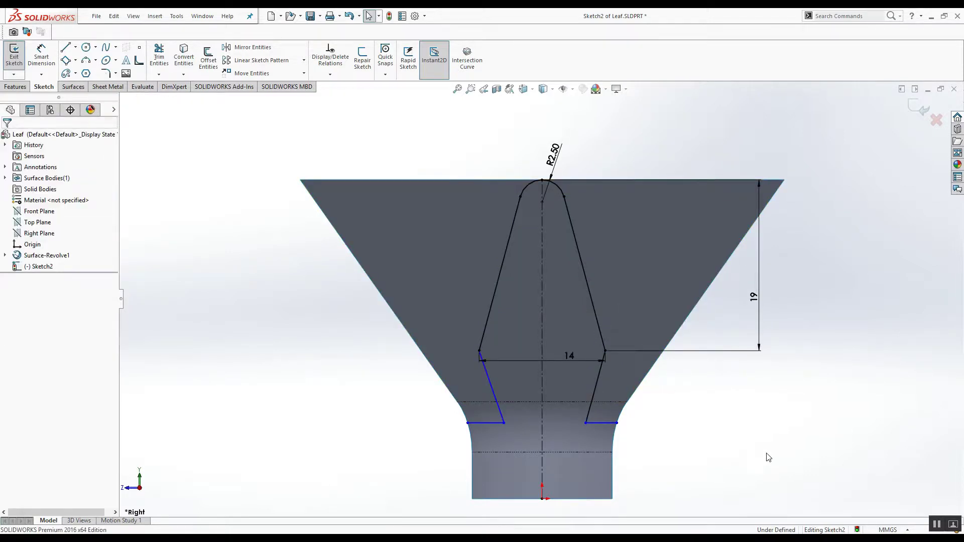
{"action": "left_click", "coordinate": [504, 423]}
{"action": "left_click", "coordinate": [586, 422], "text": "ctrl"}
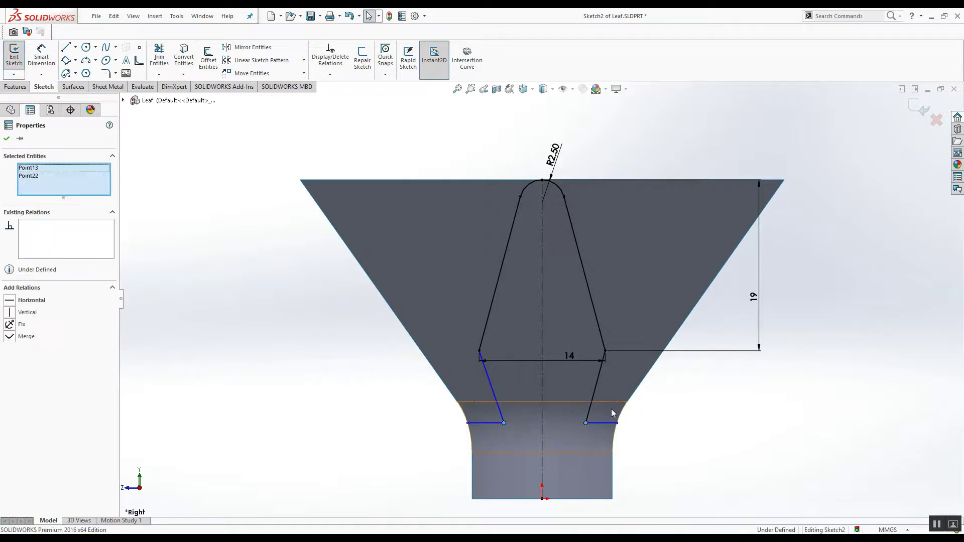
{"action": "left_click", "coordinate": [620, 394]}
{"action": "right_click_drag", "start_coordinate": [768, 458], "coordinate": [768, 401]}
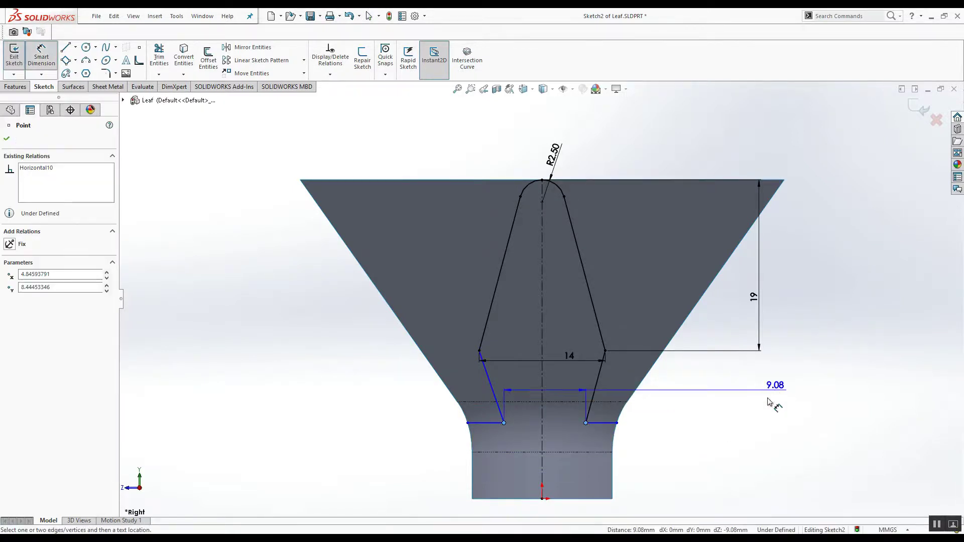
{"action": "left_click", "coordinate": [557, 439]}
{"action": "type", "text": "10"}
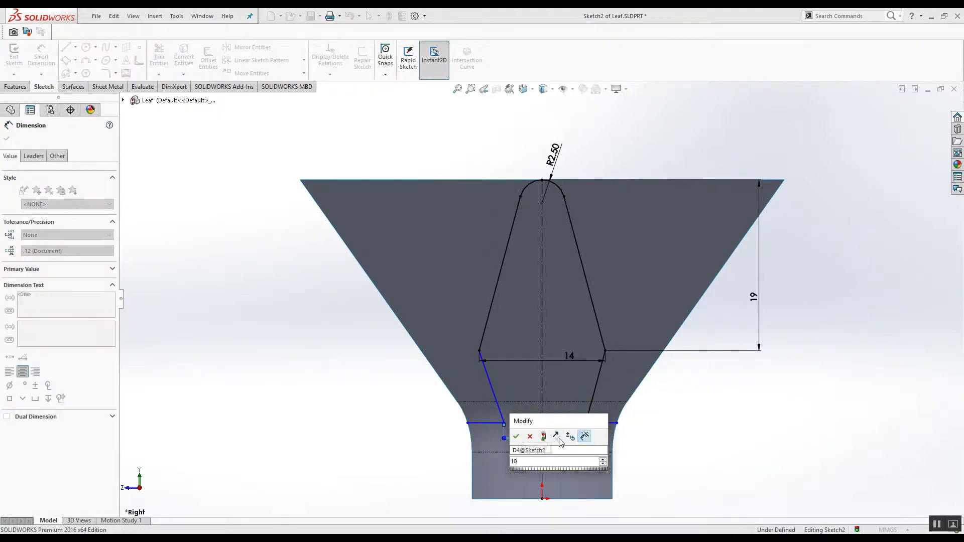
{"action": "key", "text": "Return"}
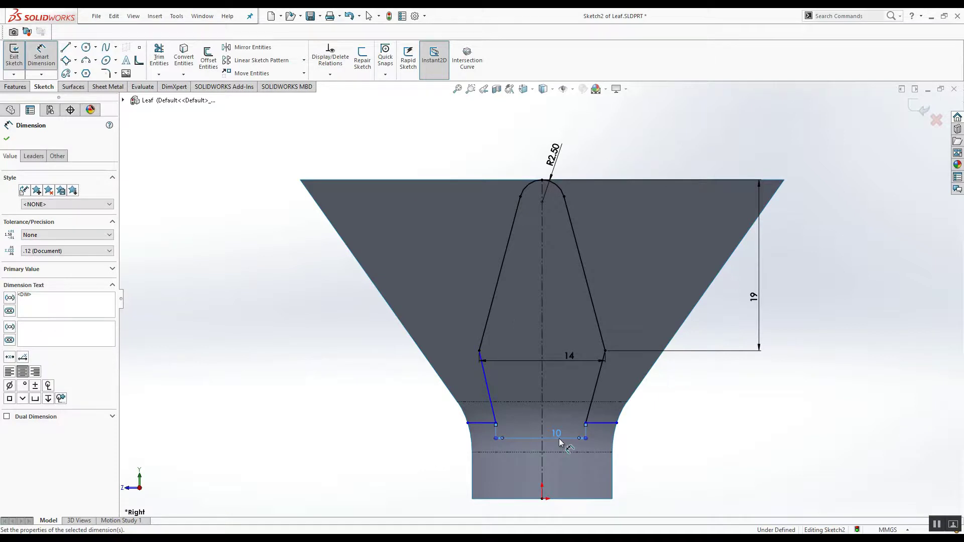
{"action": "key", "text": "Escape"}
Make the lower slanted sides symmetric about the centreline.
{"action": "left_click", "coordinate": [492, 414]}
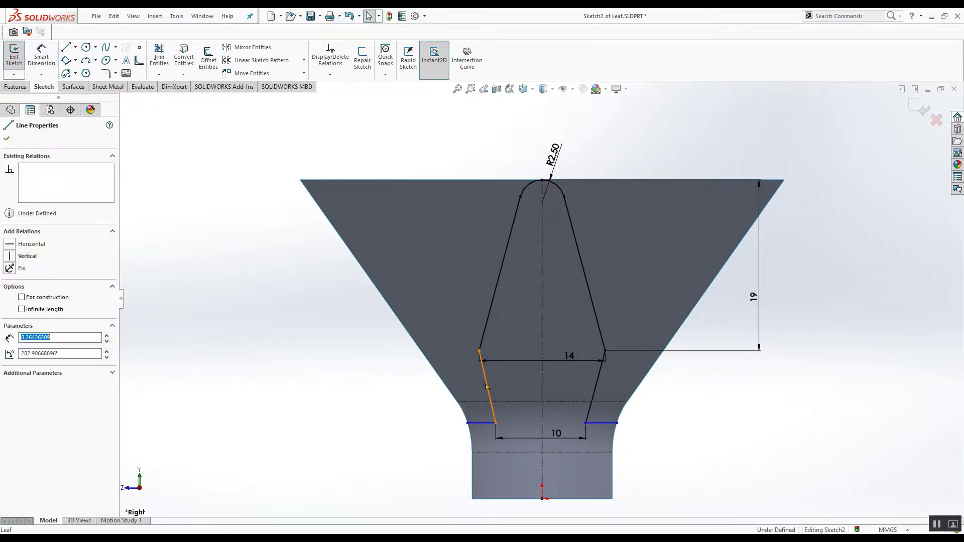
{"action": "left_click", "coordinate": [542, 411], "text": "ctrl"}
{"action": "left_click", "coordinate": [600, 376], "text": "ctrl"}
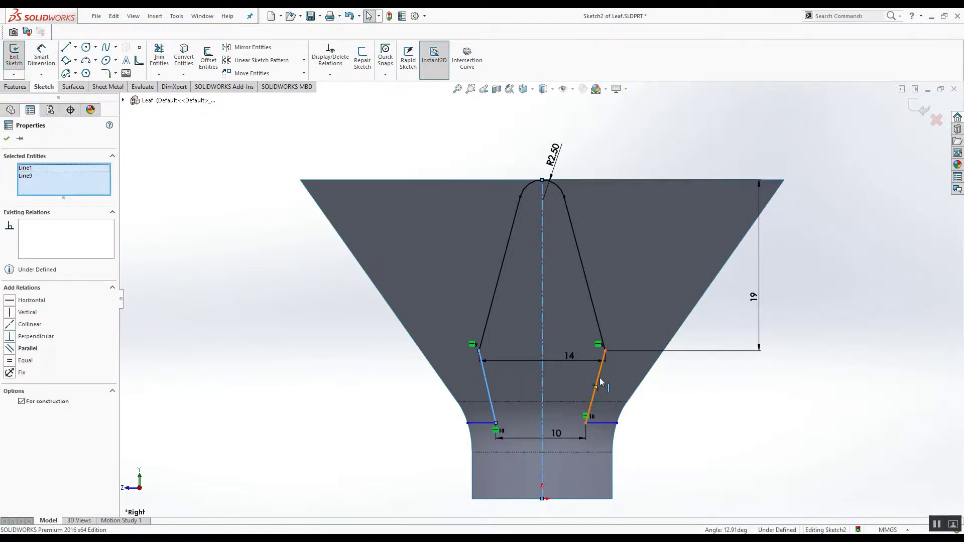
{"action": "left_click", "coordinate": [687, 335]}
{"action": "left_click", "coordinate": [732, 438]}
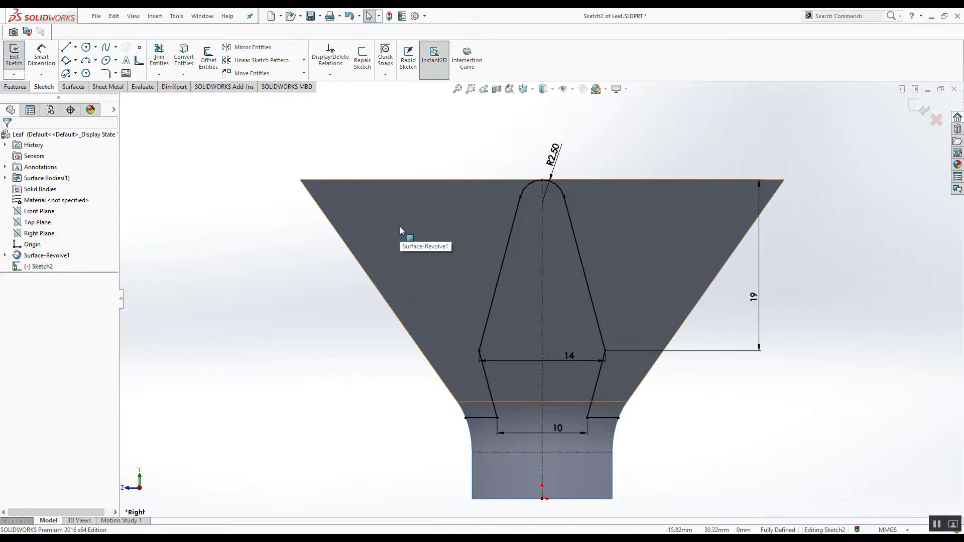
Convert the surface's lower straight, curved and bottom edges into Sketch2.
{"action": "left_click", "coordinate": [175, 61]}
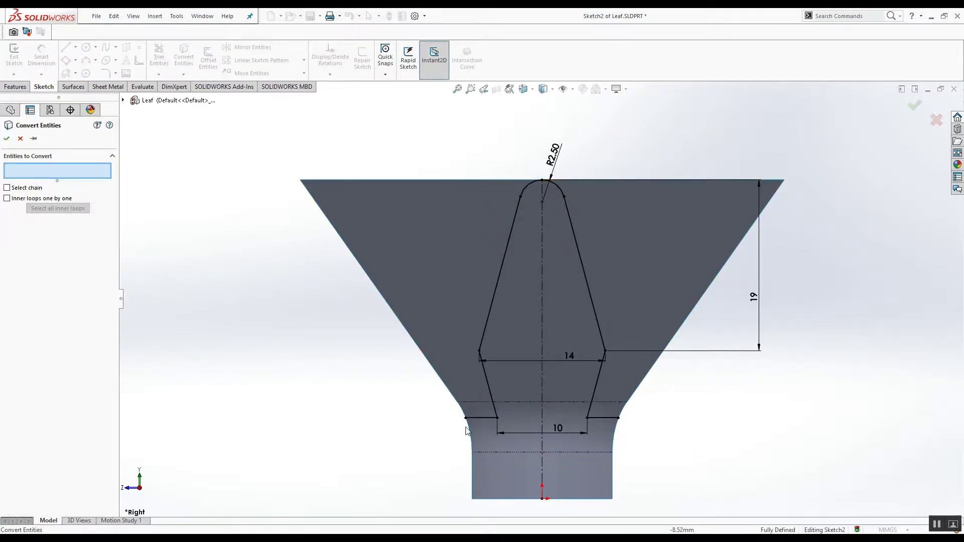
{"action": "left_click", "coordinate": [471, 442]}
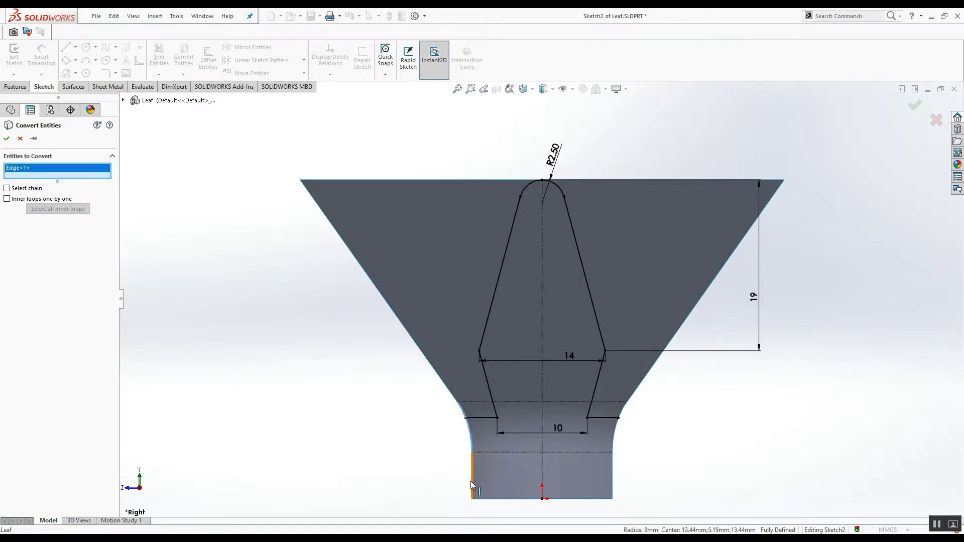
{"action": "left_click", "coordinate": [505, 499]}
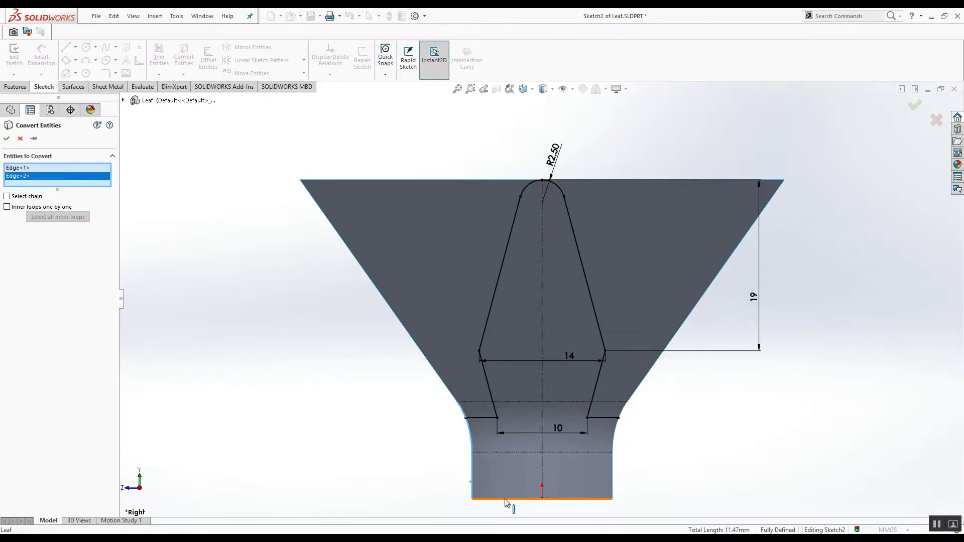
{"action": "left_click", "coordinate": [506, 499]}
{"action": "left_click", "coordinate": [611, 464]}
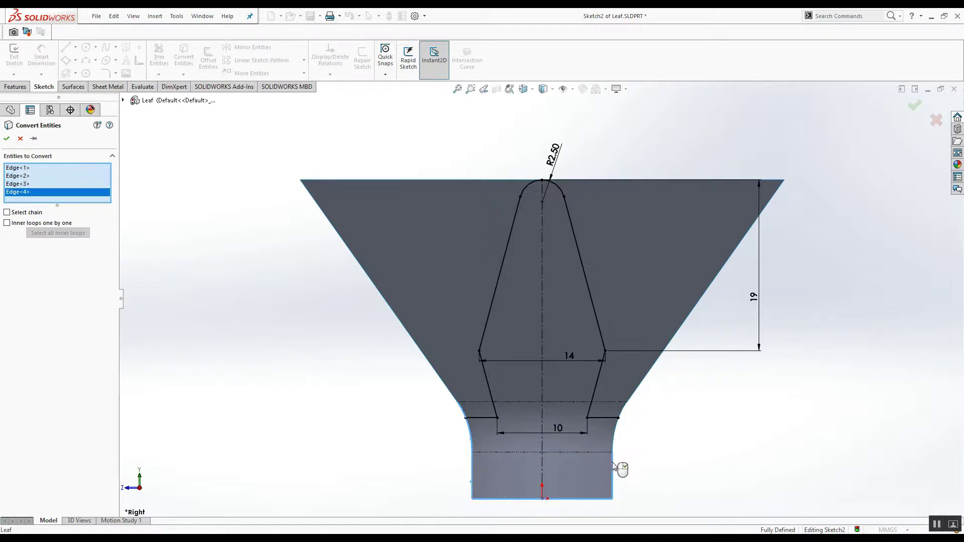
{"action": "left_click", "coordinate": [617, 426]}
{"action": "left_click", "coordinate": [7, 139]}
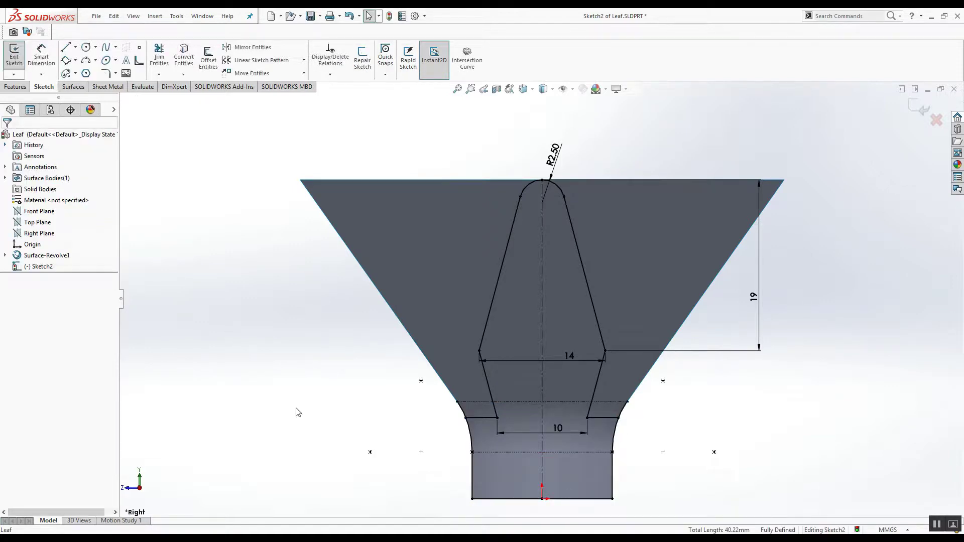
{"action": "left_click", "coordinate": [159, 55]}
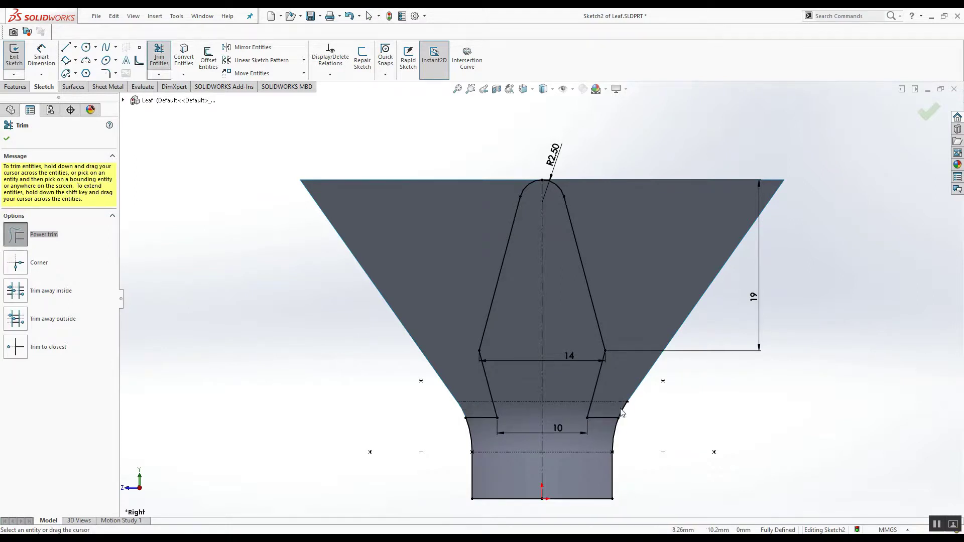
{"action": "left_click", "coordinate": [7, 139]}
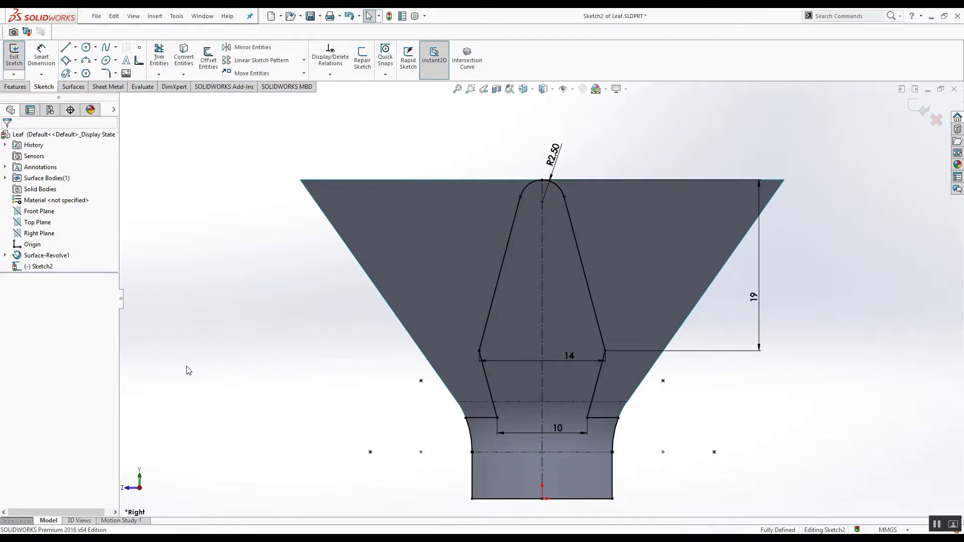
{"action": "left_click", "coordinate": [208, 57]}
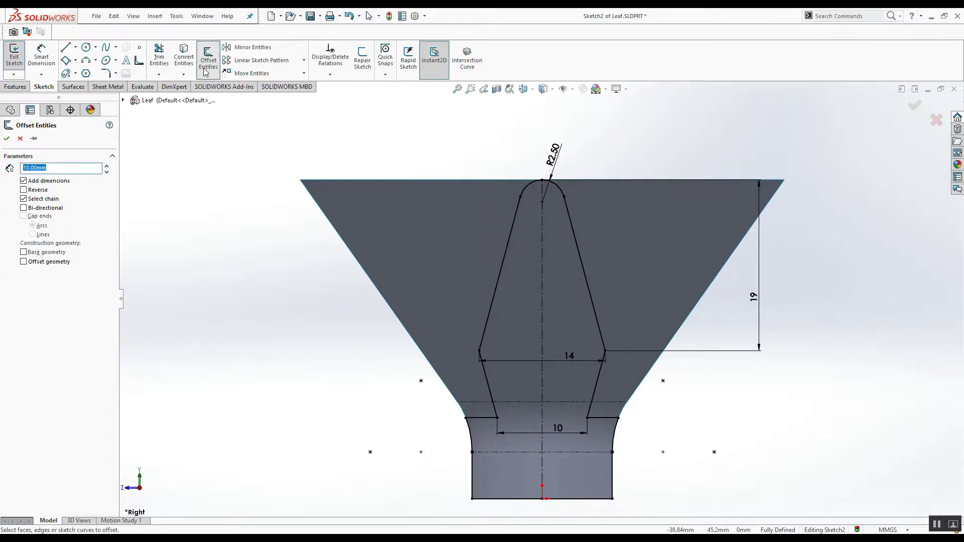
Offset the bottom and right-side edges 2.20 mm inward, reversed, without chain selection.
{"action": "left_click", "coordinate": [472, 466]}
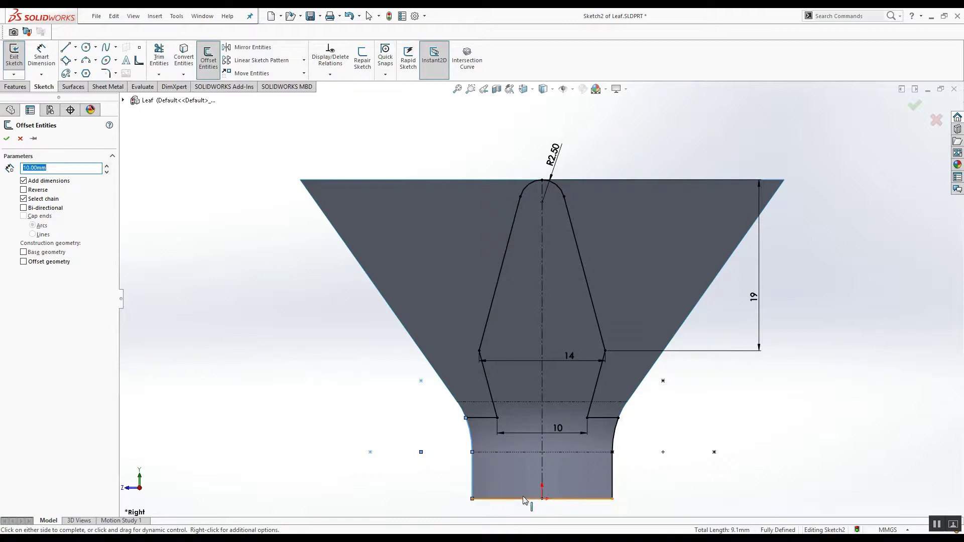
{"action": "left_click", "coordinate": [615, 457]}
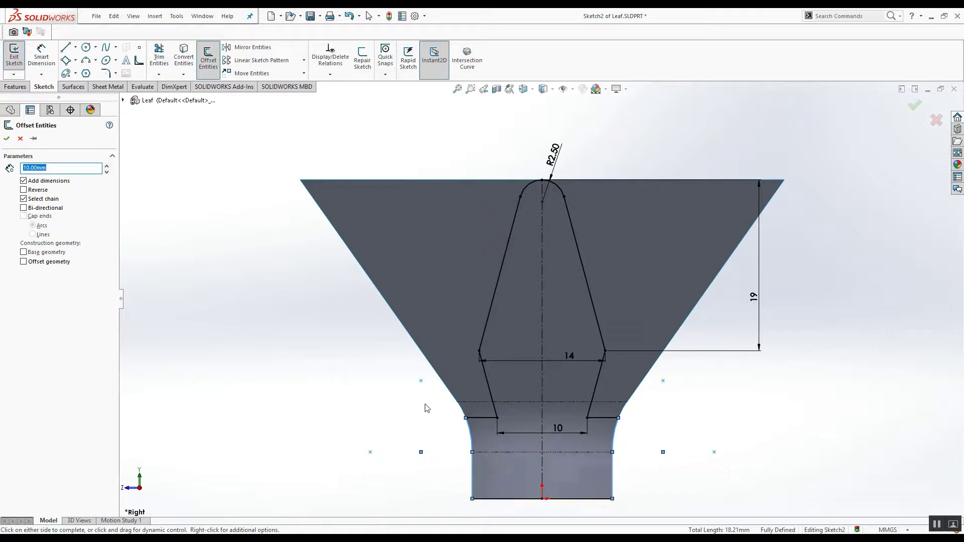
{"action": "type", "text": "2.20"}
{"action": "key", "text": "Return"}
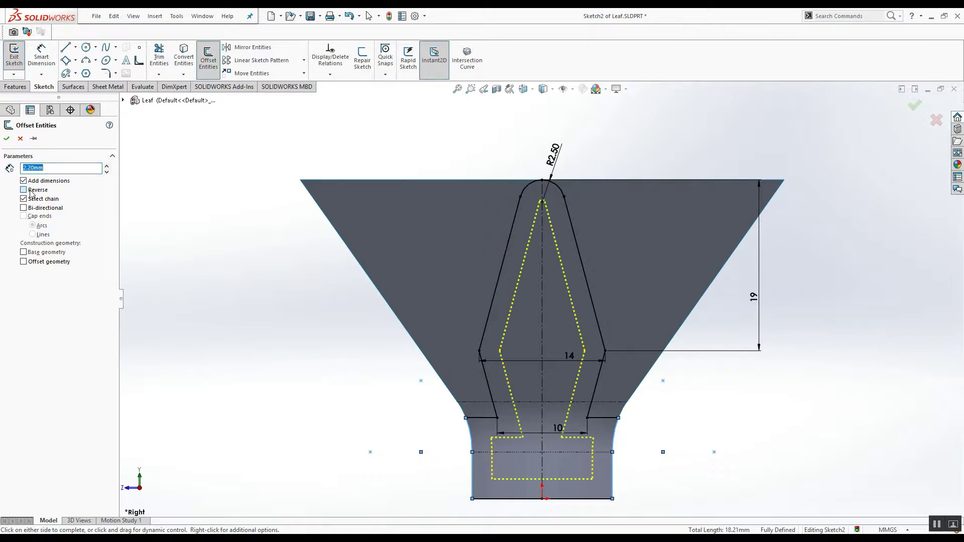
{"action": "left_click", "coordinate": [31, 192]}
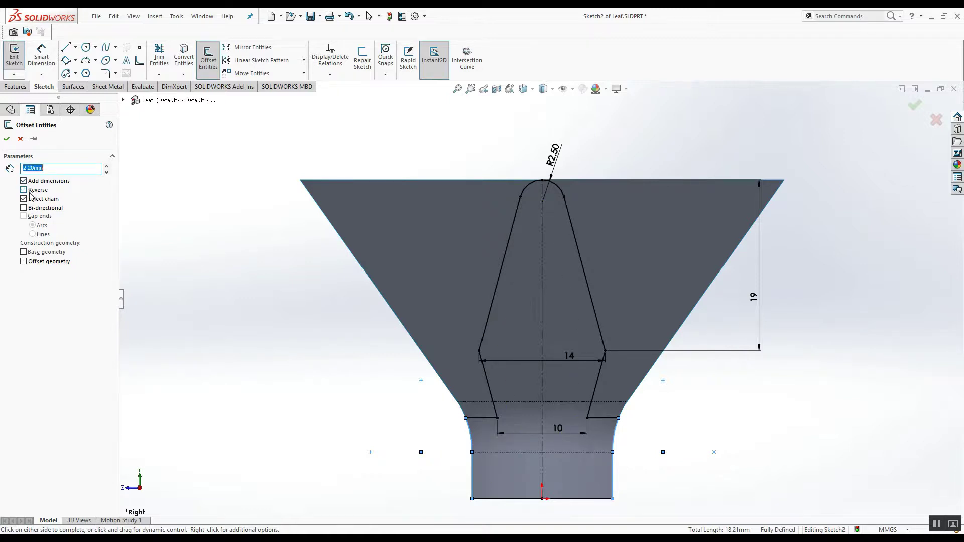
{"action": "left_click", "coordinate": [36, 200]}
{"action": "left_click", "coordinate": [6, 139]}
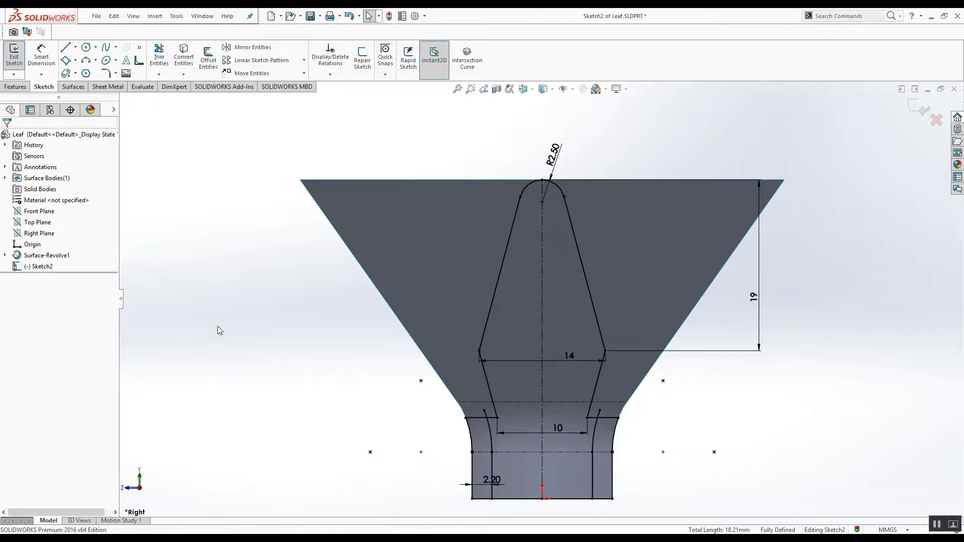
{"action": "key", "text": "t"}
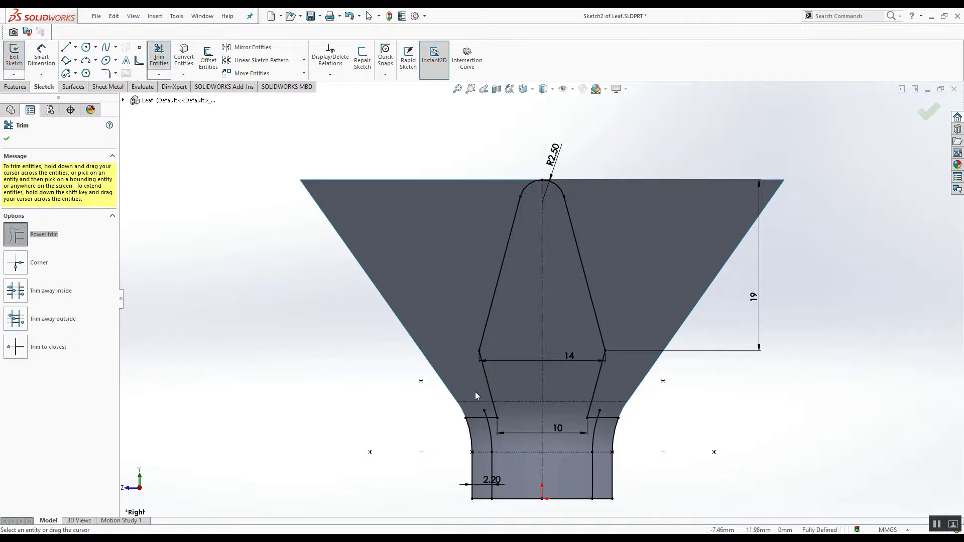
Merge the stray offset-line endpoint onto the step corner so Sketch2 becomes fully defined.
{"action": "left_click_drag", "start_coordinate": [487, 403], "coordinate": [487, 435]}
{"action": "scroll", "coordinate": [612, 417], "scroll_direction": "down", "scroll_amount": 2}
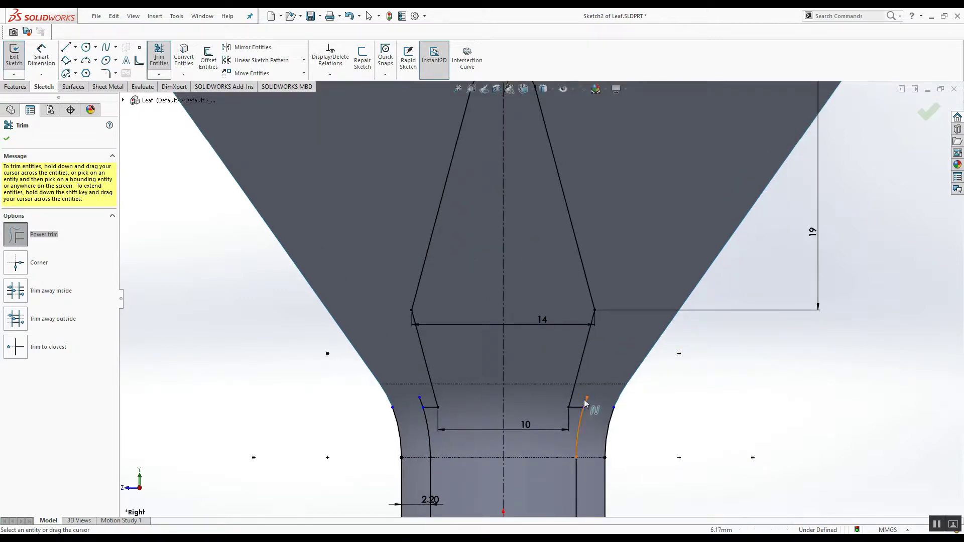
{"action": "key", "text": "Escape"}
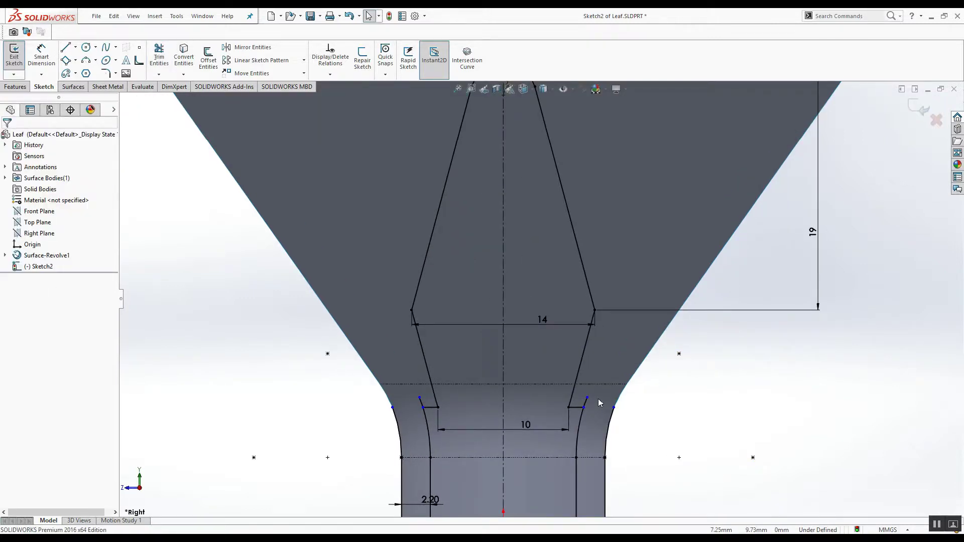
{"action": "left_click", "coordinate": [419, 398]}
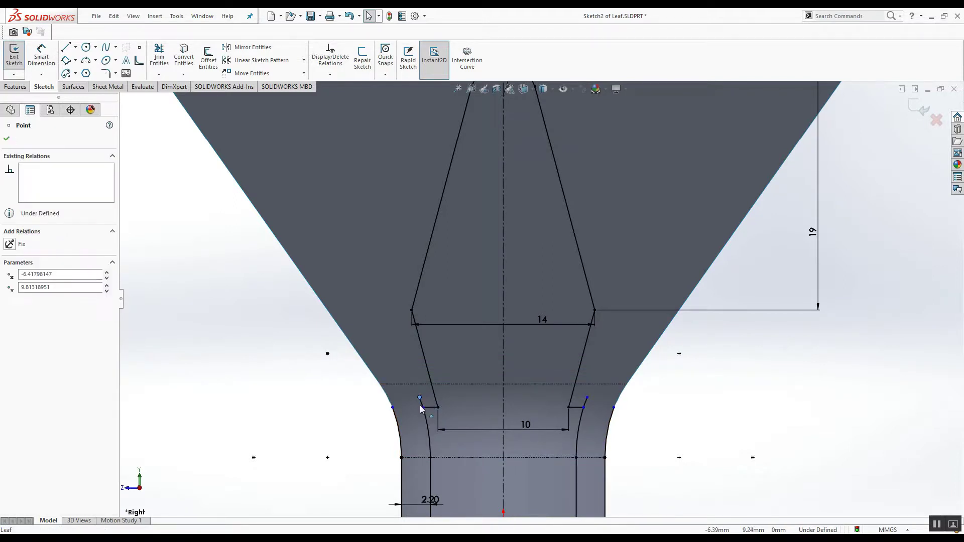
{"action": "key", "text": "Escape"}
{"action": "left_click_drag", "start_coordinate": [580, 411], "coordinate": [584, 407]}
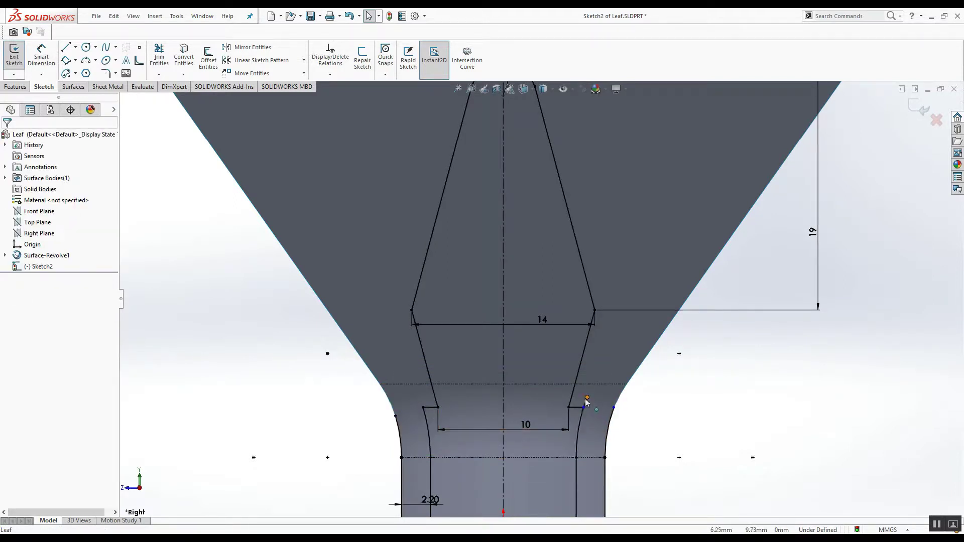
{"action": "key", "text": "Escape"}
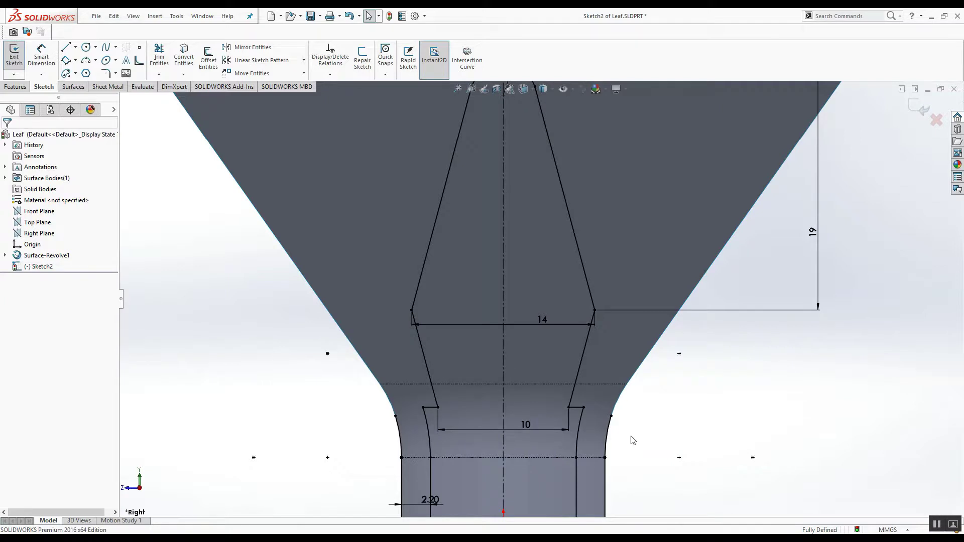
{"action": "key", "text": "f"}
Convert neck arcs Ellipse3 and Ellipse4 and side lines Line13 and Line15 to construction geometry.
{"action": "left_click", "coordinate": [589, 398]}
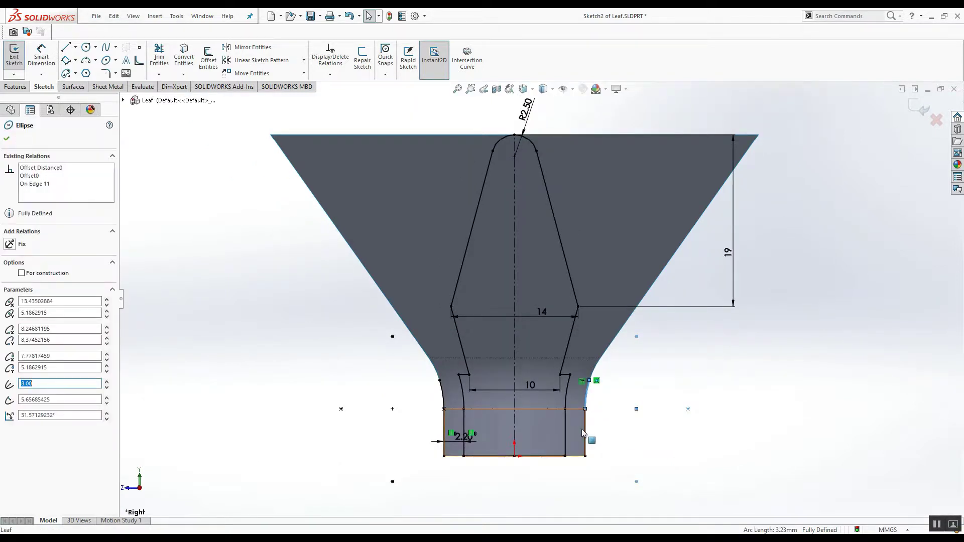
{"action": "left_click", "coordinate": [444, 427], "text": "ctrl"}
{"action": "left_click", "coordinate": [441, 389], "text": "ctrl"}
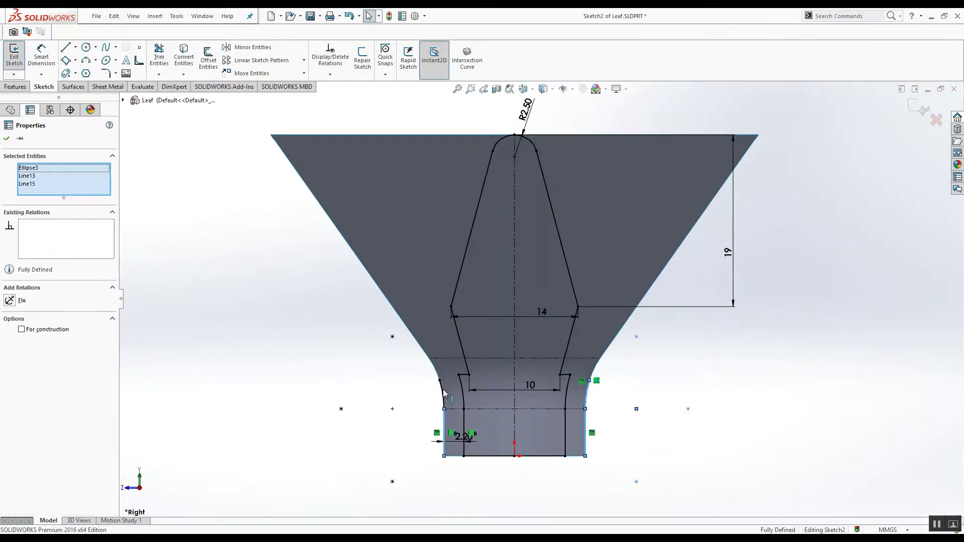
{"action": "left_click", "coordinate": [444, 416], "text": "ctrl"}
{"action": "left_click", "coordinate": [484, 361]}
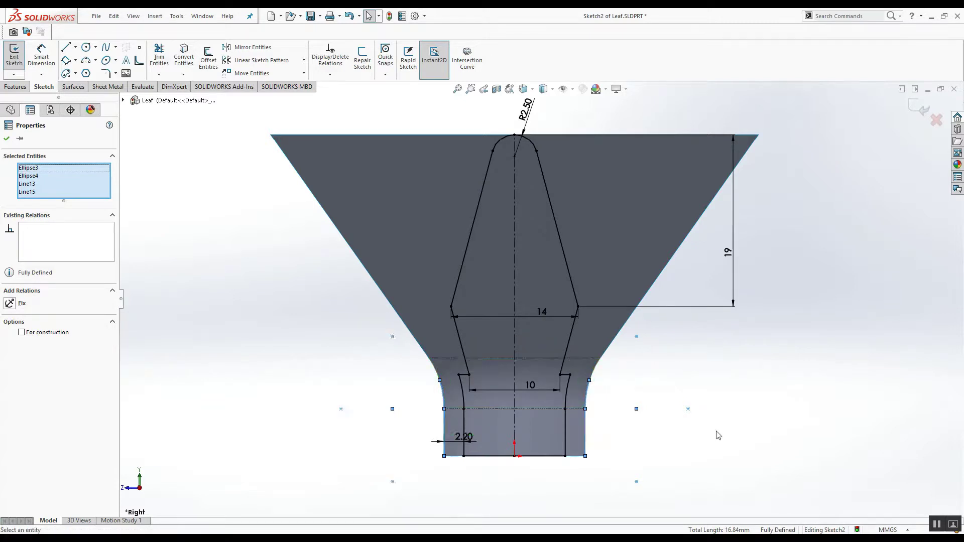
{"action": "key", "text": "Escape"}
{"action": "key", "text": "ctrl+7"}
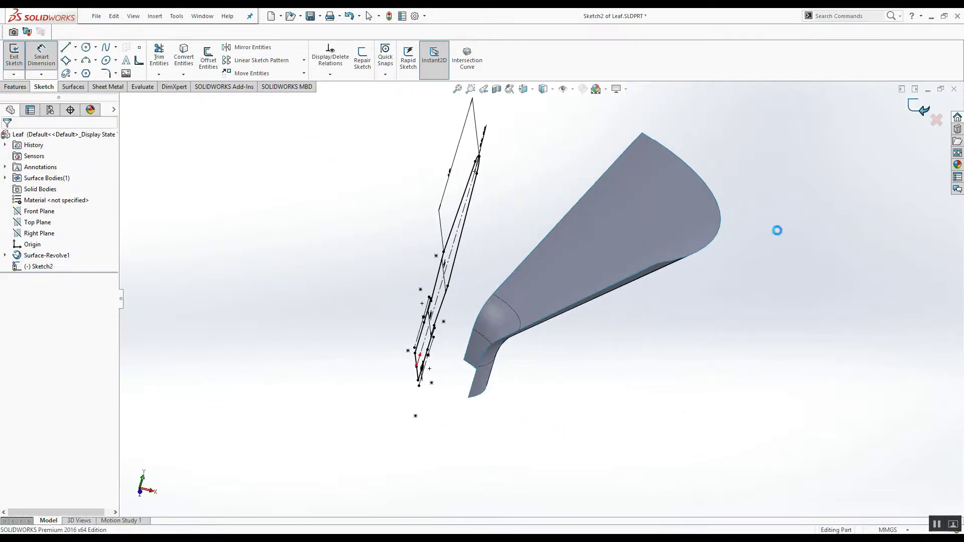
Project Sketch2 onto the upper, neck and lower band faces of the revolved surface.
{"action": "key", "text": "ctrl+b"}
{"action": "mouse_move", "coordinate": [637, 346]}
{"action": "middle_mouse_down"}
{"action": "mouse_move", "coordinate": [618, 327]}
{"action": "mouse_move", "coordinate": [617, 303]}
{"action": "mouse_move", "coordinate": [654, 286]}
{"action": "mouse_move", "coordinate": [673, 301]}
{"action": "mouse_move", "coordinate": [650, 321]}
{"action": "mouse_move", "coordinate": [681, 366]}
{"action": "mouse_move", "coordinate": [686, 348]}
{"action": "middle_mouse_up"}
{"action": "left_click", "coordinate": [532, 74]}
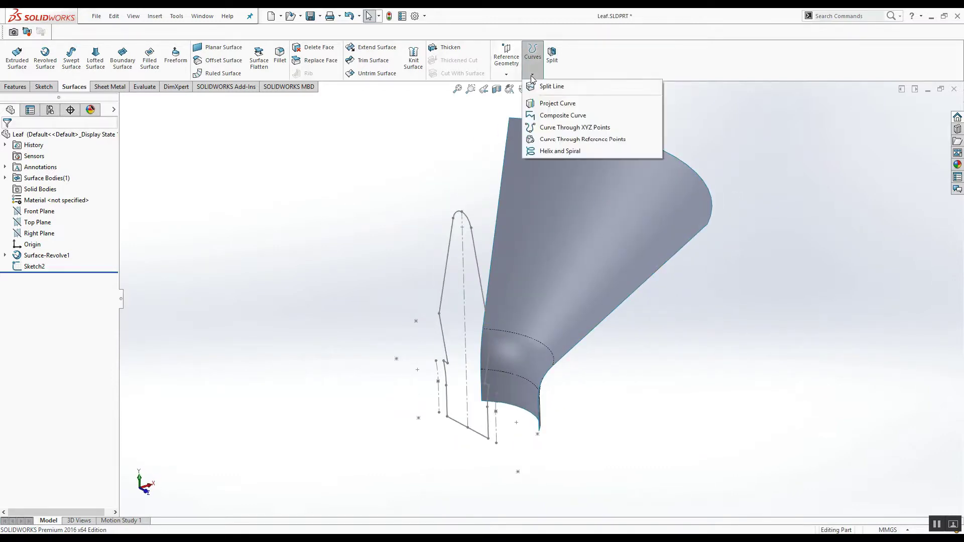
{"action": "left_click", "coordinate": [552, 103]}
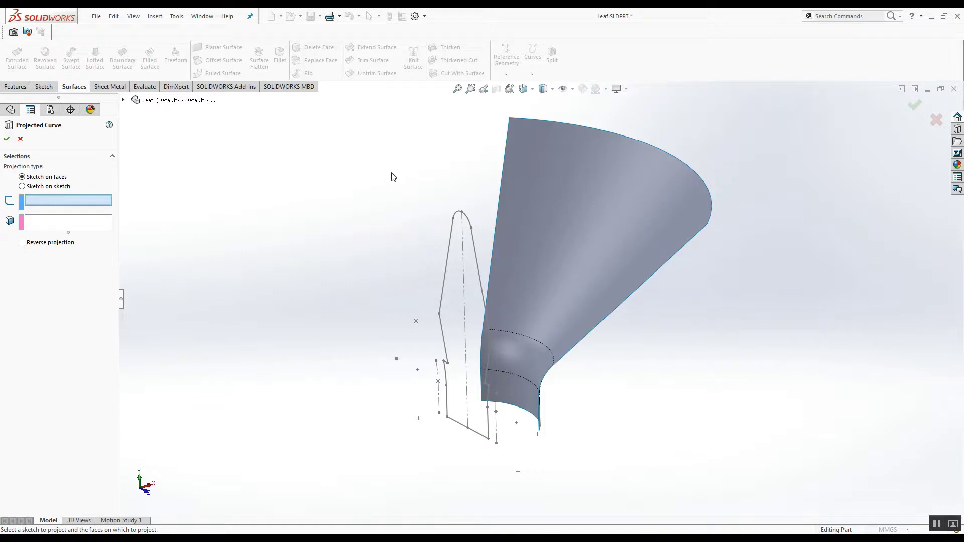
{"action": "left_click", "coordinate": [474, 258]}
{"action": "left_click", "coordinate": [503, 249]}
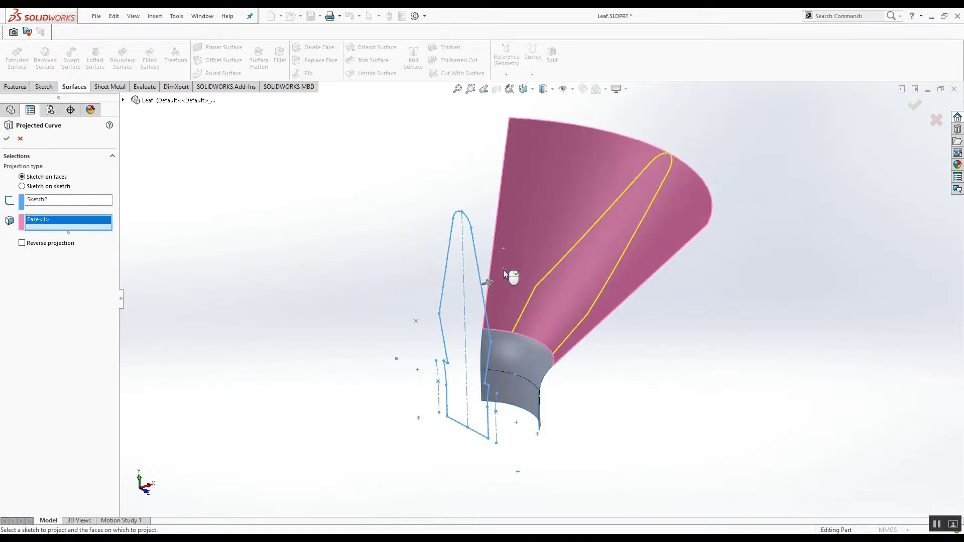
{"action": "left_click", "coordinate": [507, 350]}
{"action": "left_click", "coordinate": [513, 392]}
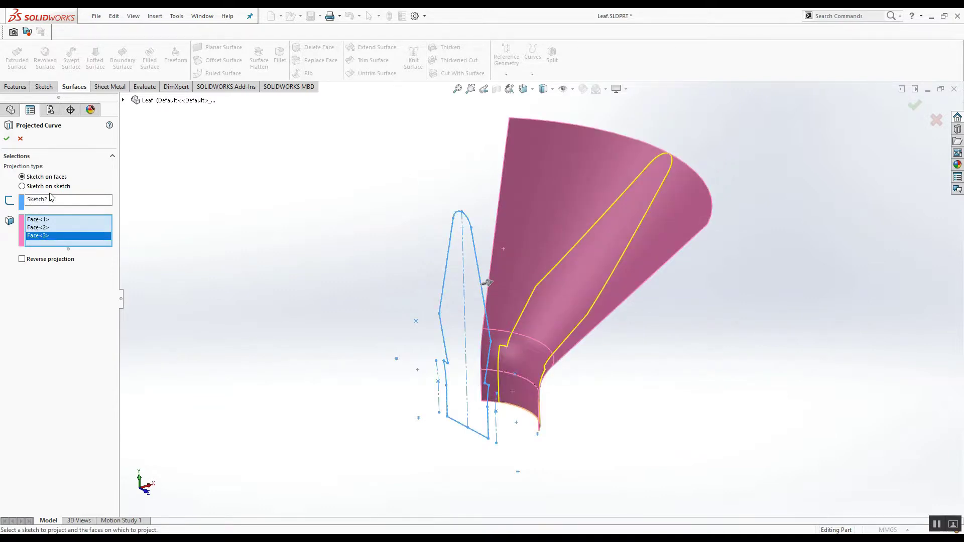
{"action": "left_click", "coordinate": [6, 139]}
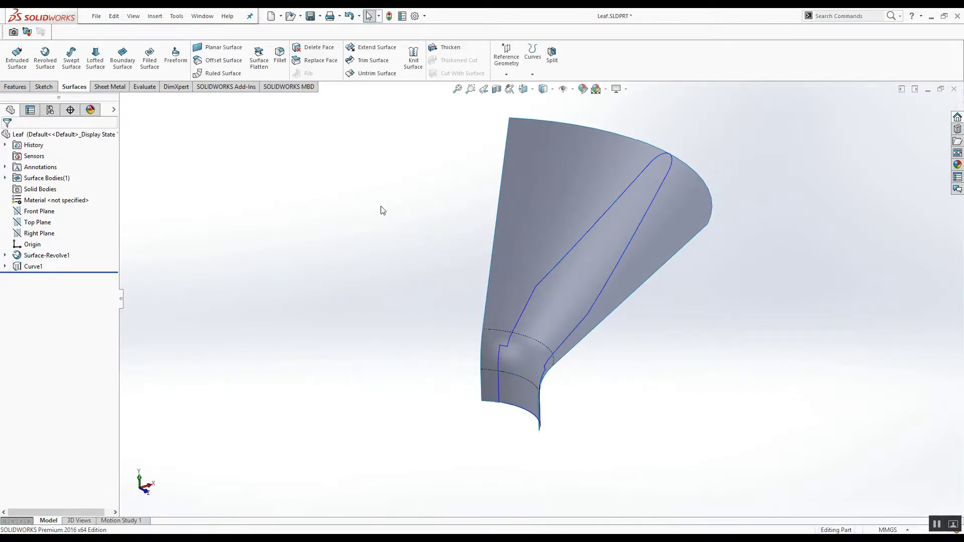
Trim the revolved surface with Curve1, removing the regions left and right of the leaf.
{"action": "left_click", "coordinate": [371, 61]}
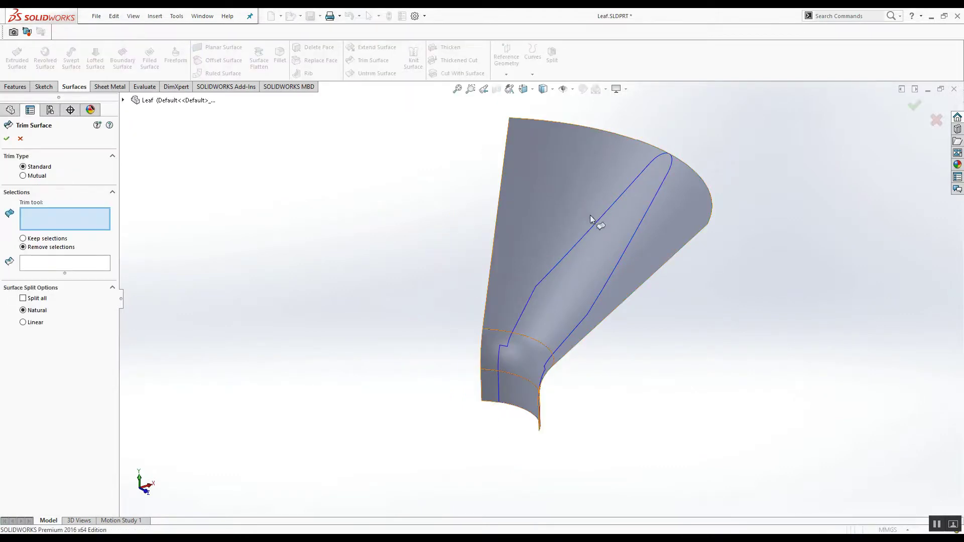
{"action": "left_click", "coordinate": [592, 229]}
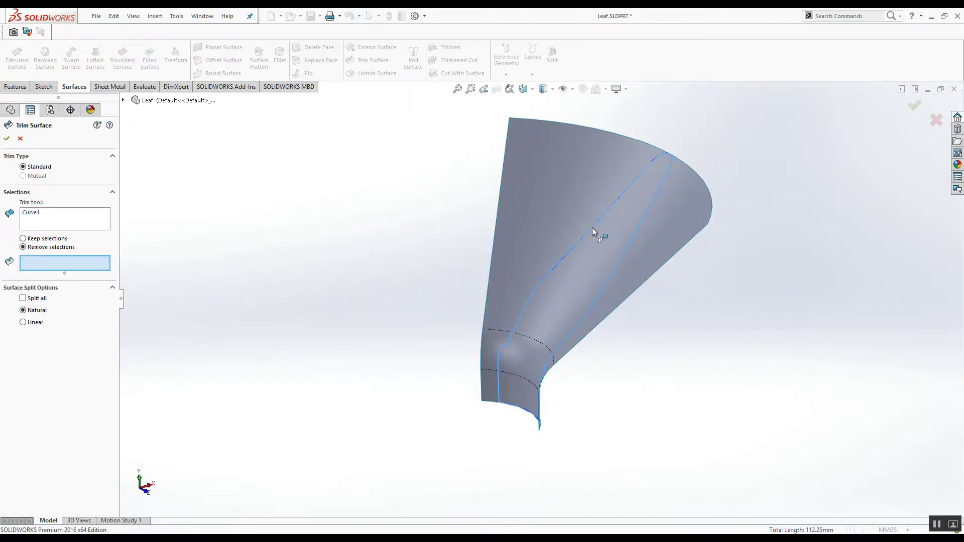
{"action": "left_click", "coordinate": [570, 181]}
{"action": "left_click", "coordinate": [669, 225]}
{"action": "middle_click_drag", "start_coordinate": [655, 265], "coordinate": [660, 408]}
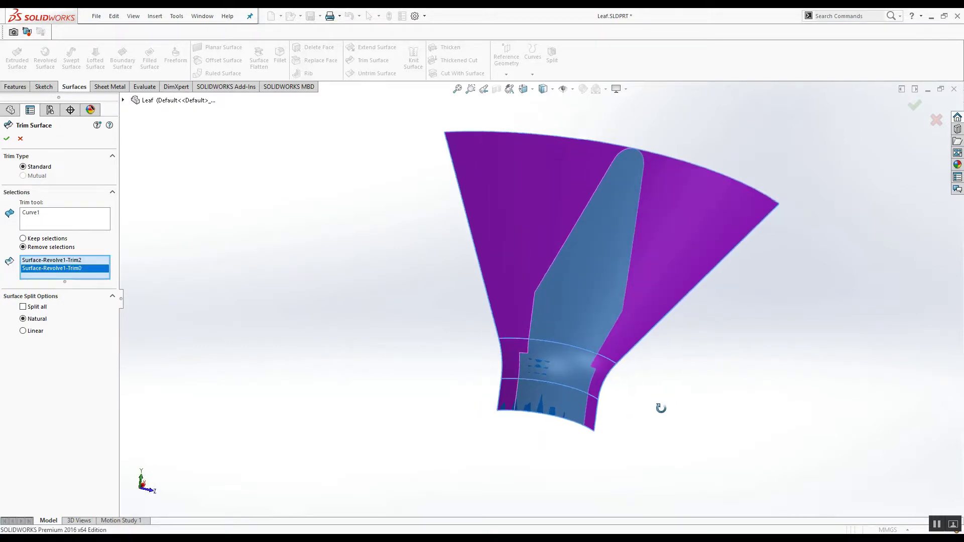
{"action": "left_click", "coordinate": [9, 139]}
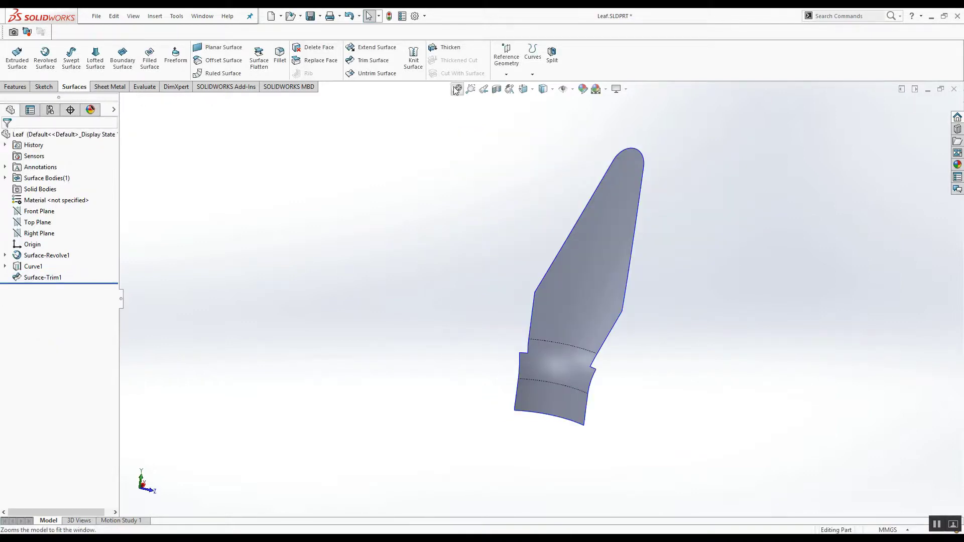
{"action": "left_click", "coordinate": [444, 47]}
Thicken Surface-Trim1 to 1.00 mm toward the opposite side of the leaf.
{"action": "left_click", "coordinate": [608, 274]}
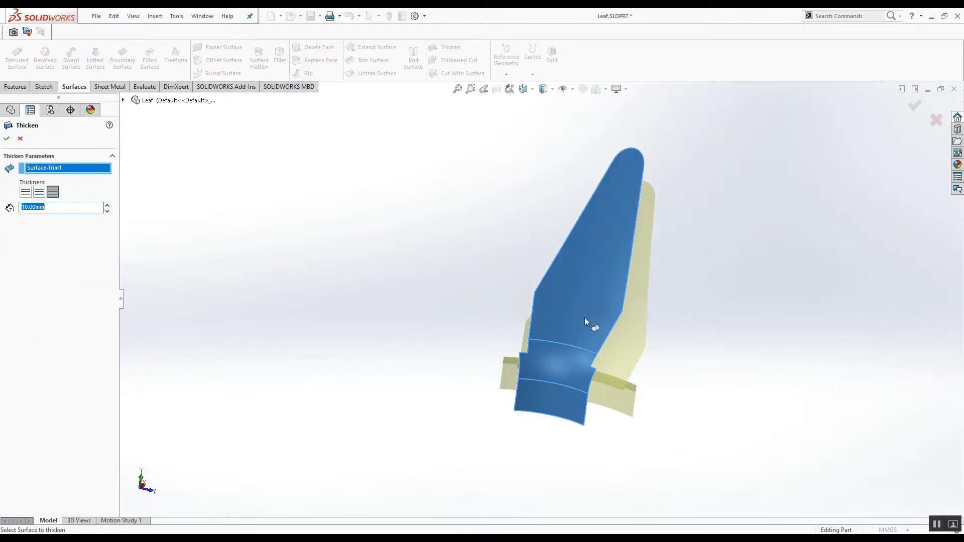
{"action": "middle_click_drag", "start_coordinate": [584, 318], "coordinate": [503, 314]}
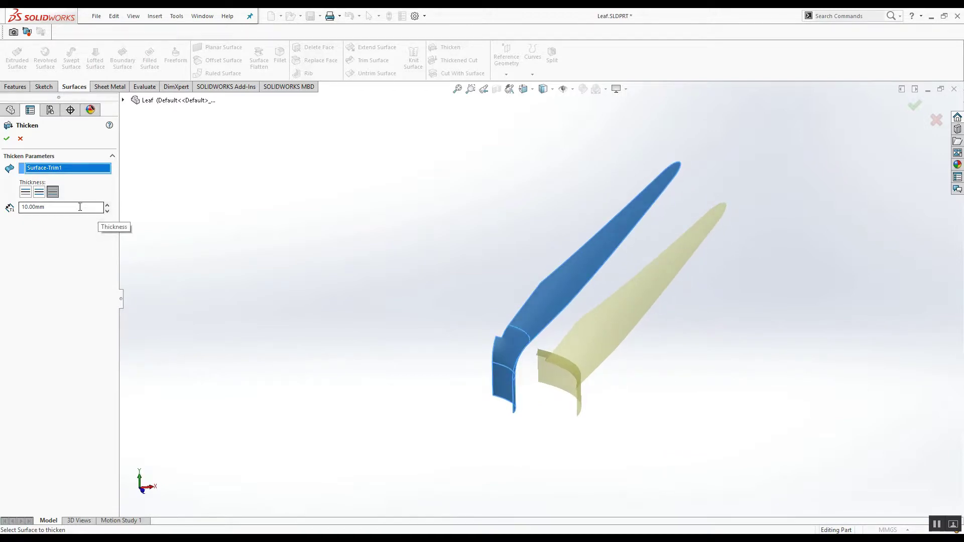
{"action": "left_click_drag", "start_coordinate": [55, 207], "coordinate": [4, 208]}
{"action": "type", "text": "1"}
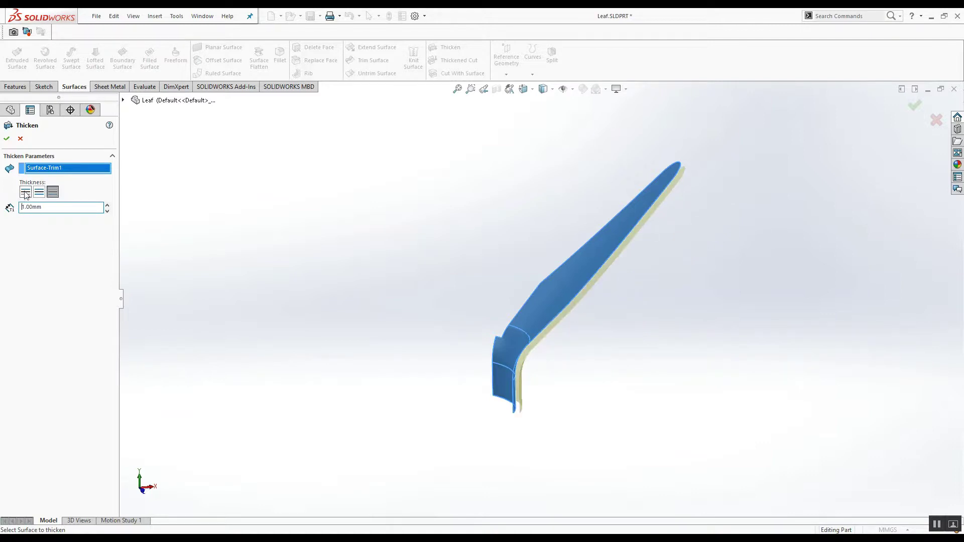
{"action": "left_click", "coordinate": [25, 192]}
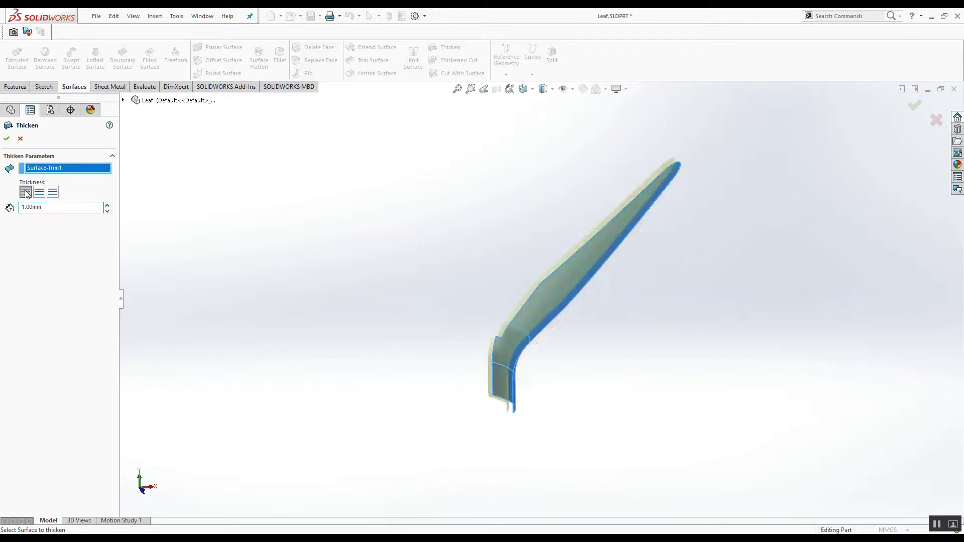
{"action": "left_click", "coordinate": [7, 141]}
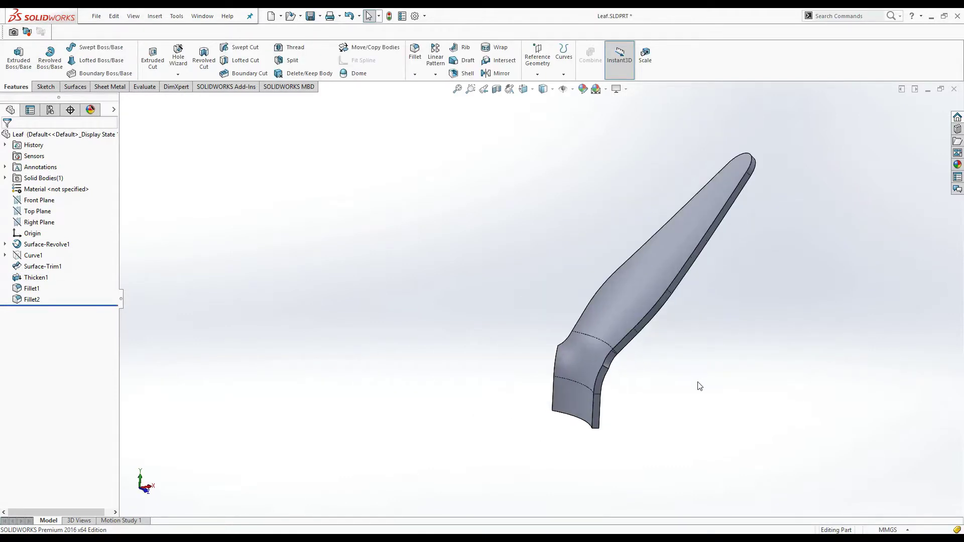
{"action": "middle_click_drag", "start_coordinate": [697, 385], "coordinate": [676, 282]}
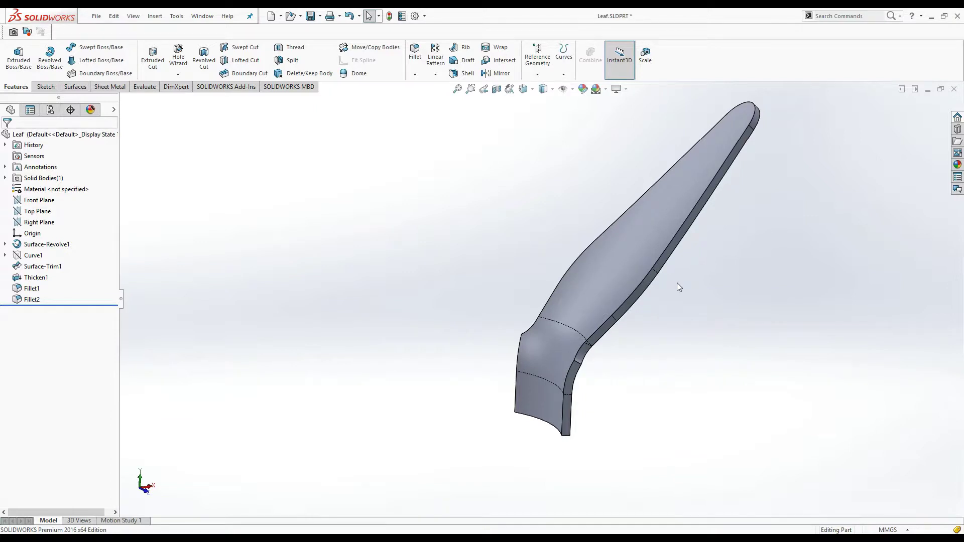
Circular-pattern the Fillet2 leaf body 6 times over 360° around the base face.
{"action": "left_click", "coordinate": [435, 74]}
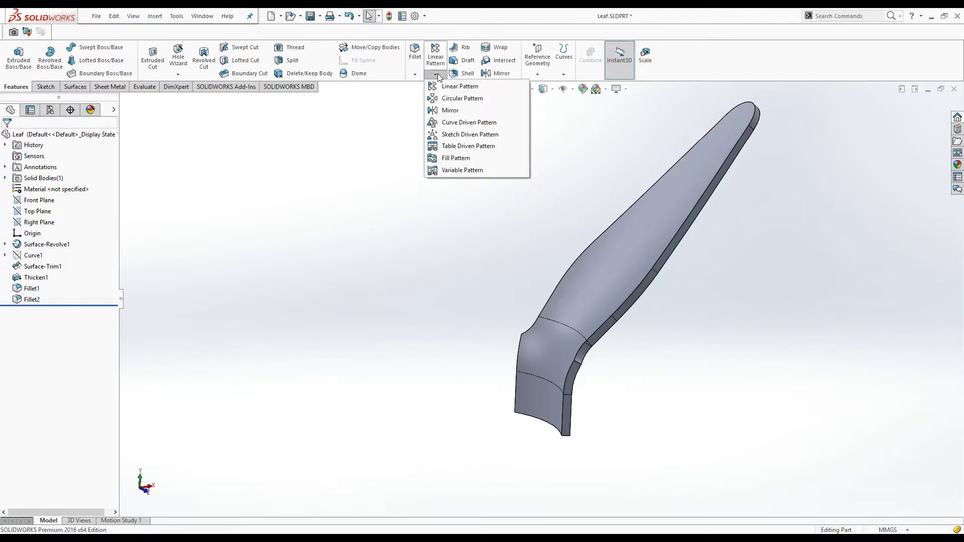
{"action": "left_click", "coordinate": [444, 97]}
{"action": "left_click", "coordinate": [93, 167]}
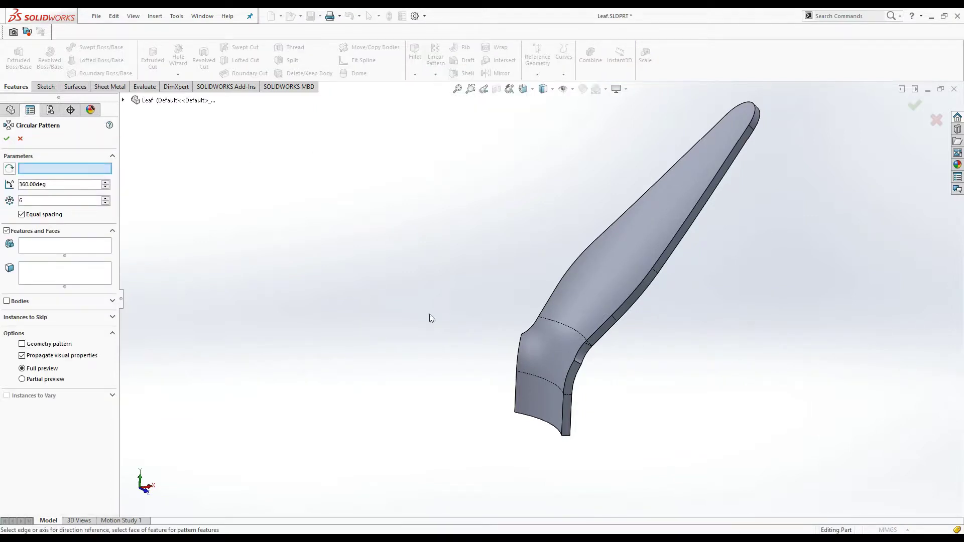
{"action": "left_click", "coordinate": [539, 401]}
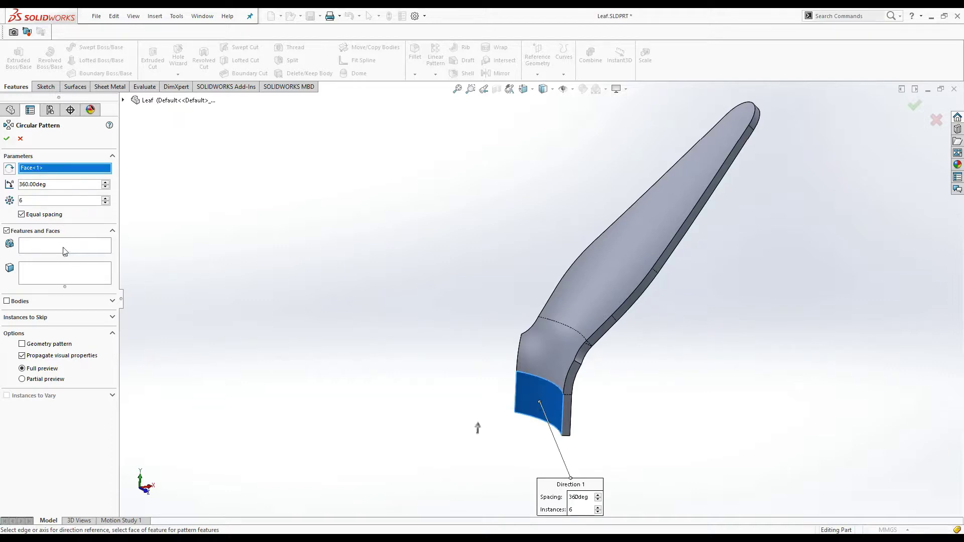
{"action": "left_click", "coordinate": [7, 301]}
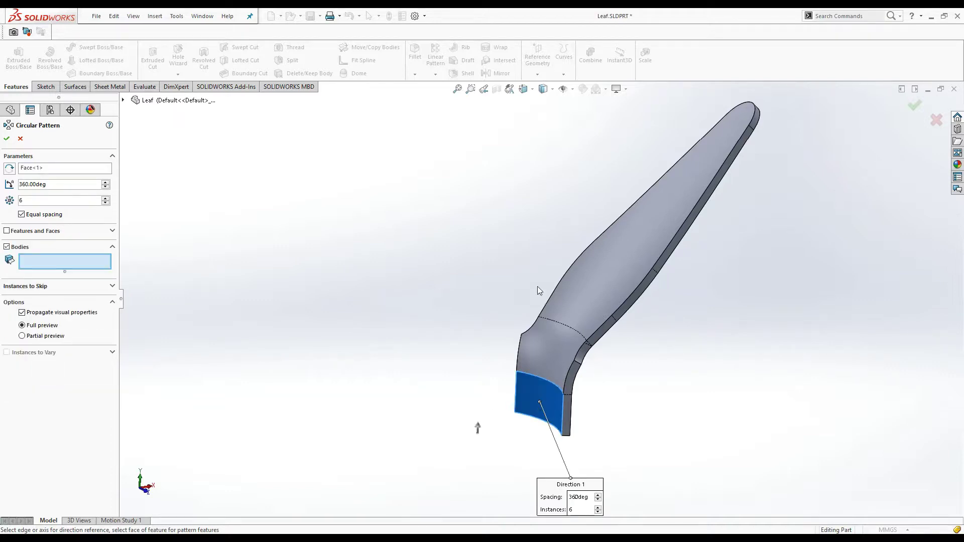
{"action": "left_click", "coordinate": [637, 272]}
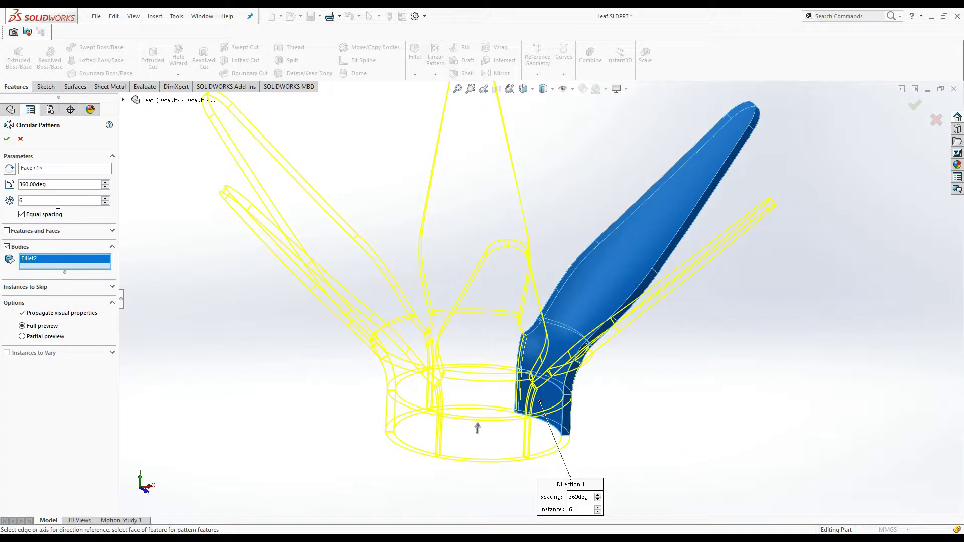
{"action": "left_click", "coordinate": [7, 139]}
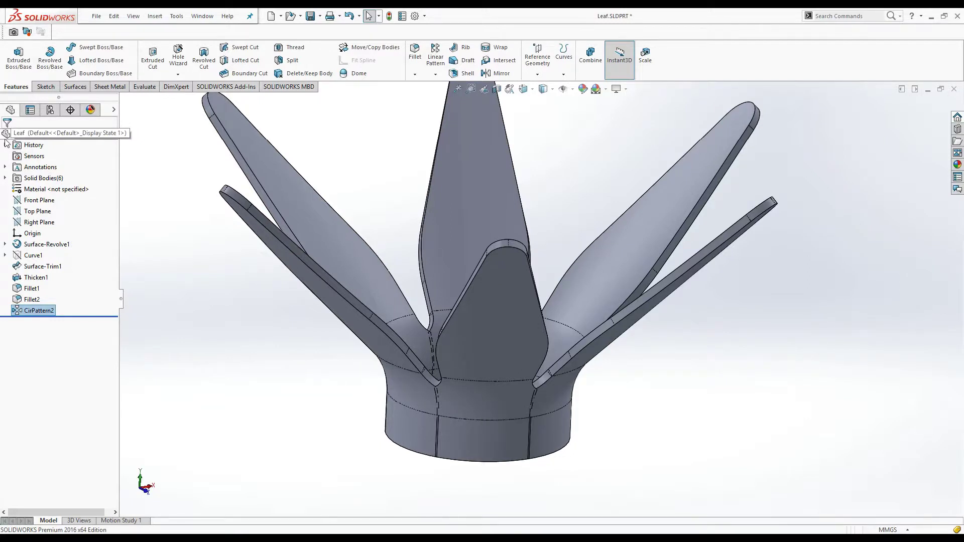
Add-combine all CirPattern2 leaf bodies and the central Fillet2 body into one solid.
{"action": "left_click", "coordinate": [594, 66]}
{"action": "left_click", "coordinate": [341, 248]}
{"action": "left_click", "coordinate": [318, 280]}
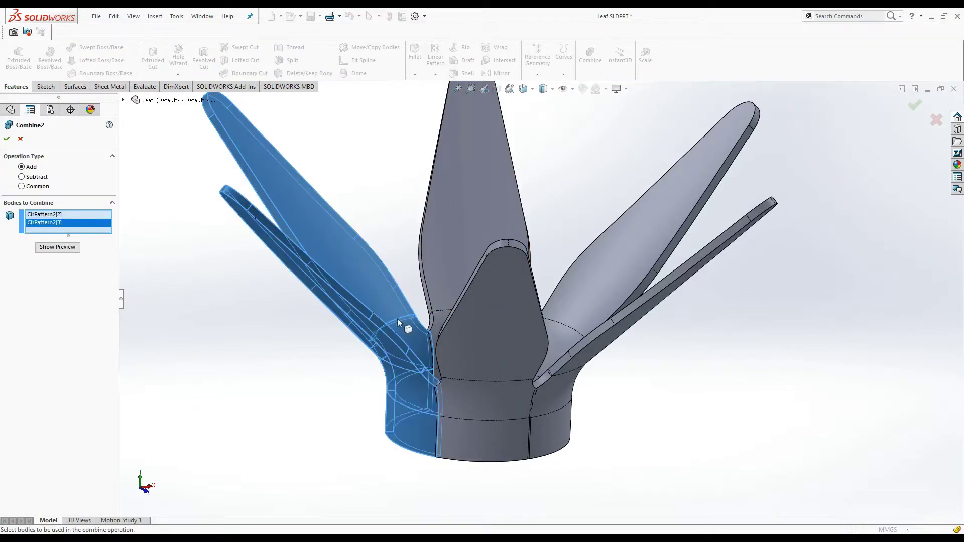
{"action": "left_click", "coordinate": [502, 347]}
{"action": "left_click", "coordinate": [589, 372]}
{"action": "left_click", "coordinate": [596, 280]}
{"action": "left_click", "coordinate": [489, 207]}
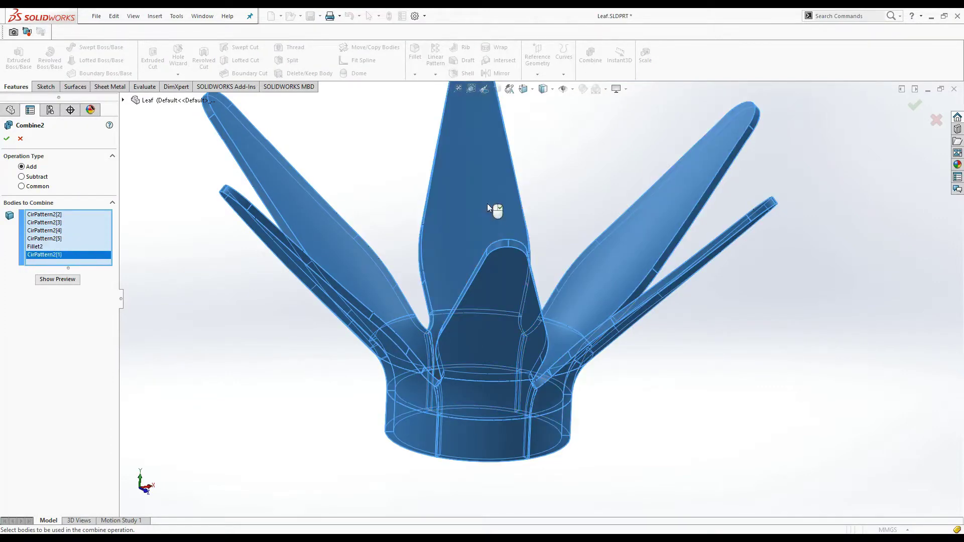
{"action": "left_click", "coordinate": [5, 139]}
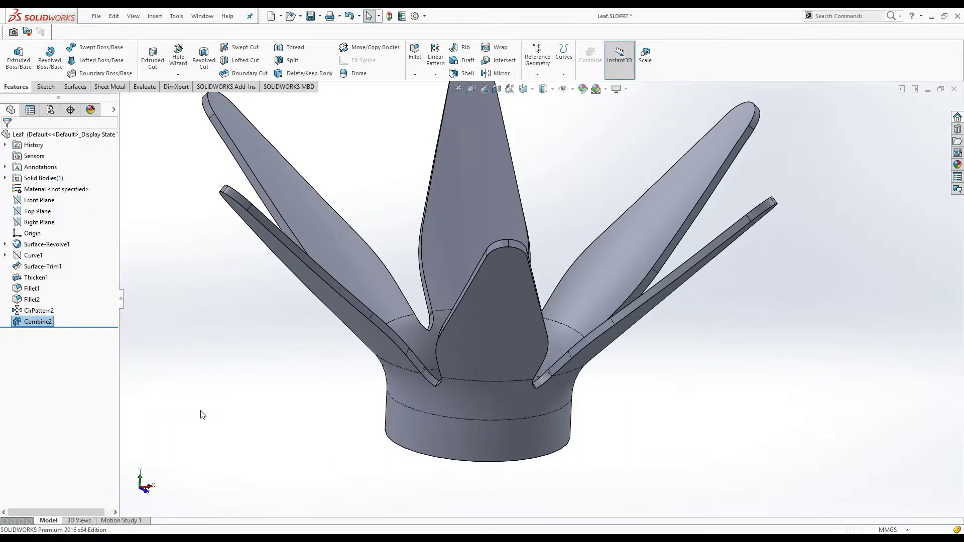
{"action": "left_click", "coordinate": [414, 53]}
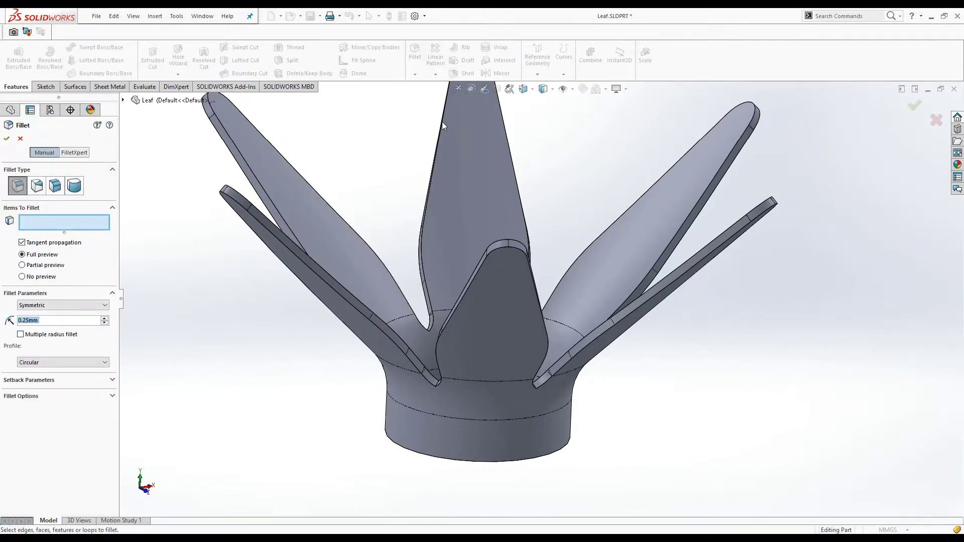
Fillet all six concave leaf-to-hub edges with a 1 mm radius.
{"action": "scroll", "coordinate": [542, 397], "scroll_direction": "down", "scroll_amount": 3}
{"action": "left_click", "coordinate": [377, 371]}
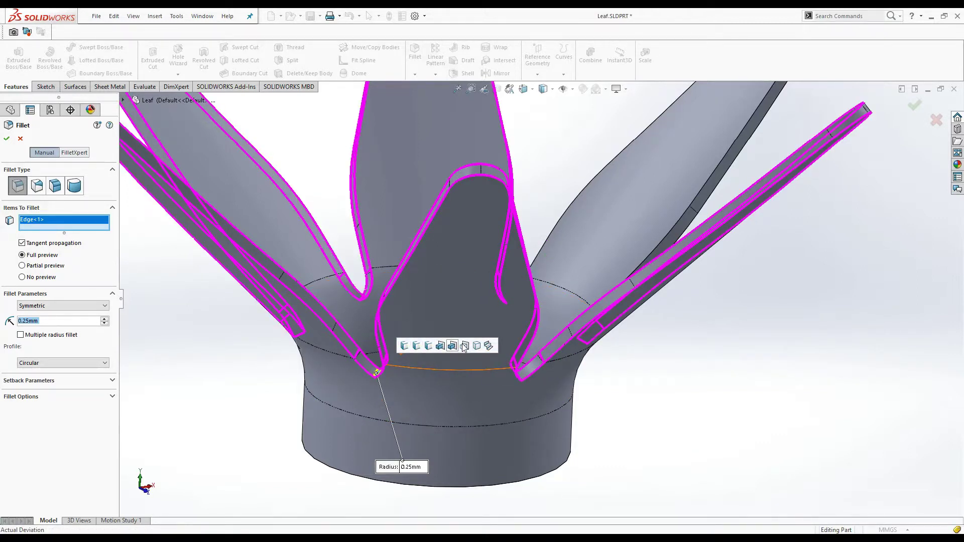
{"action": "left_click", "coordinate": [491, 345]}
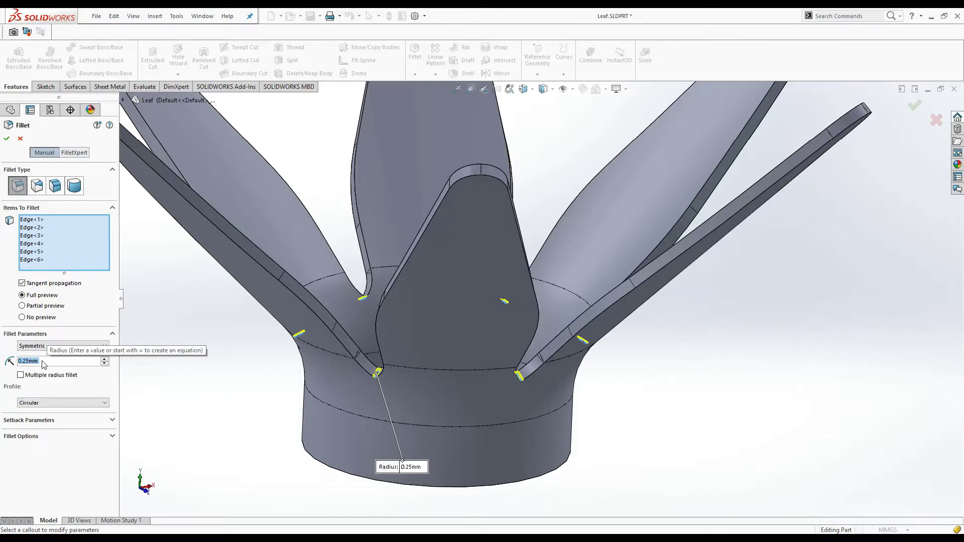
{"action": "type", "text": "1"}
{"action": "key", "text": "Return"}
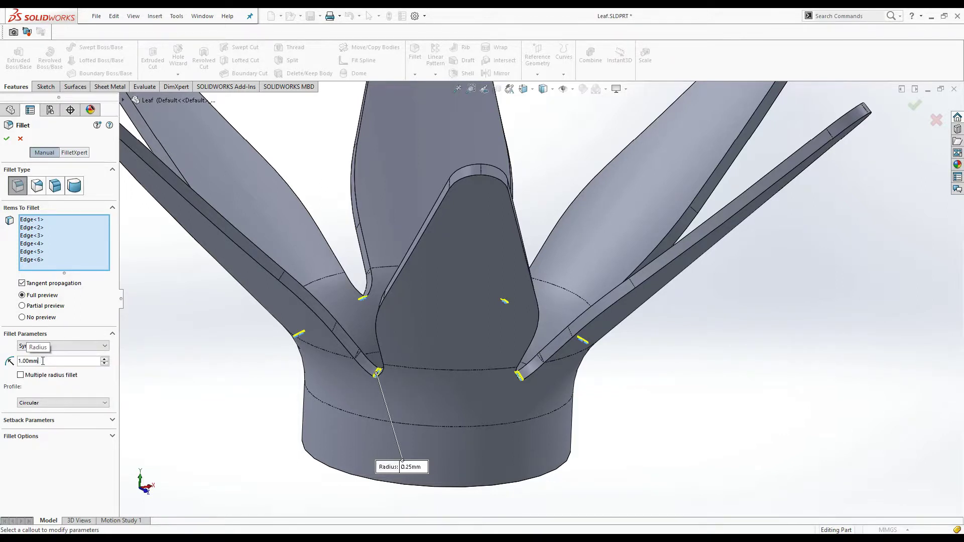
{"action": "left_click", "coordinate": [8, 139]}
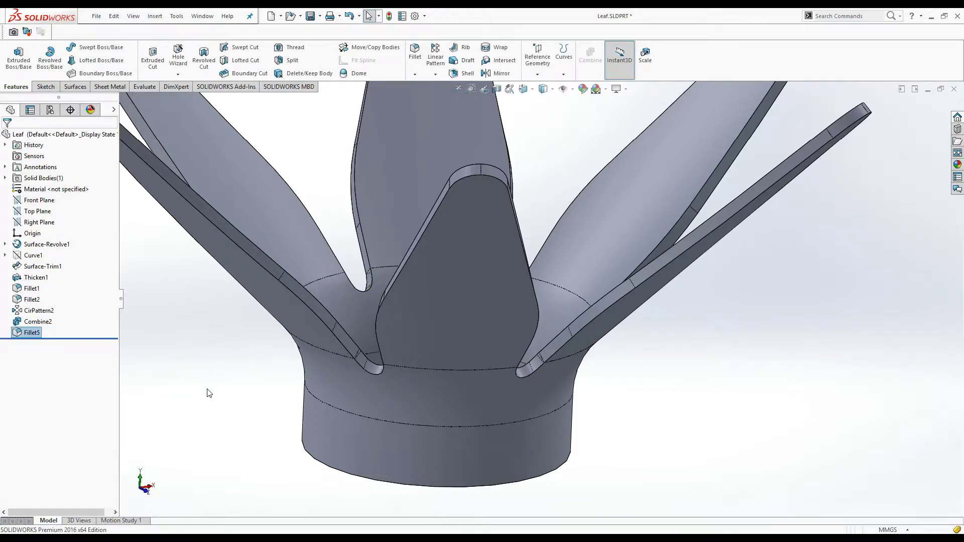
{"action": "scroll", "coordinate": [281, 367], "scroll_direction": "up", "scroll_amount": 3}
{"action": "scroll", "coordinate": [290, 352], "scroll_direction": "up", "scroll_amount": 2}
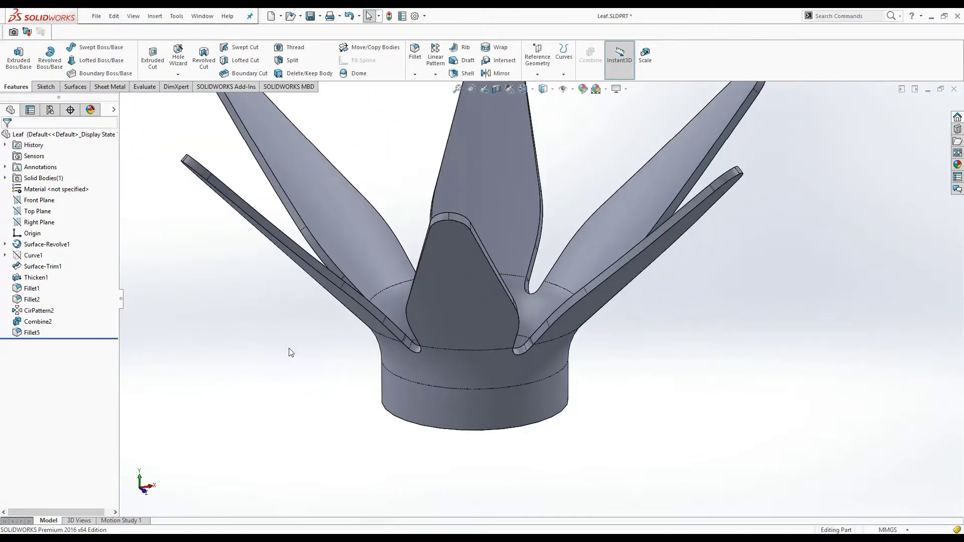
Fillet the leaf outline edge loops at 0.25 mm, then select the central leaf's edge loop.
{"action": "left_click", "coordinate": [415, 51]}
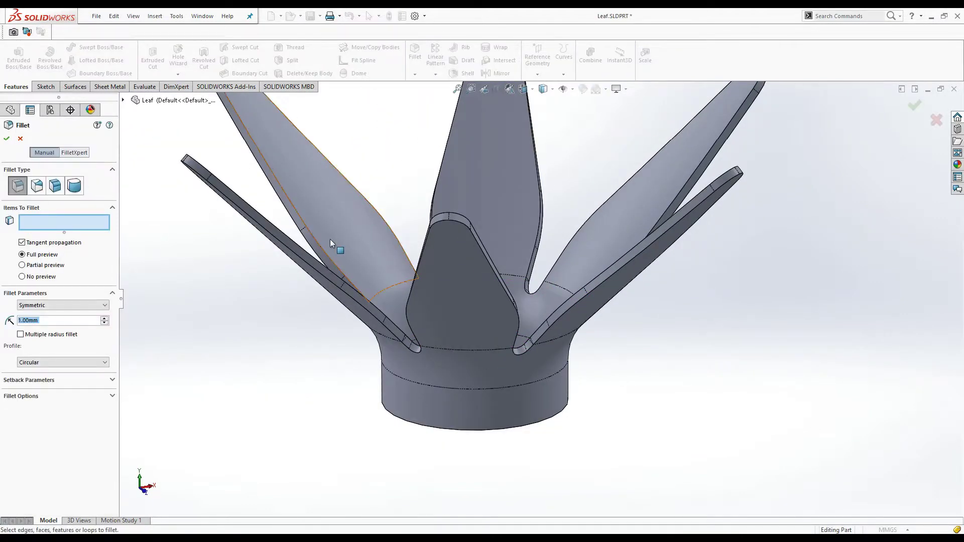
{"action": "left_click", "coordinate": [324, 251]}
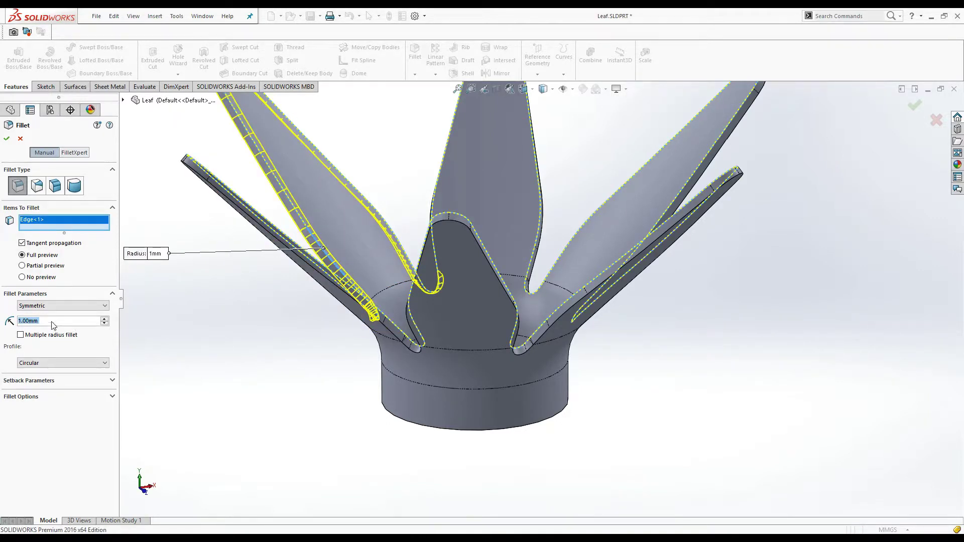
{"action": "type", "text": "0.25mm"}
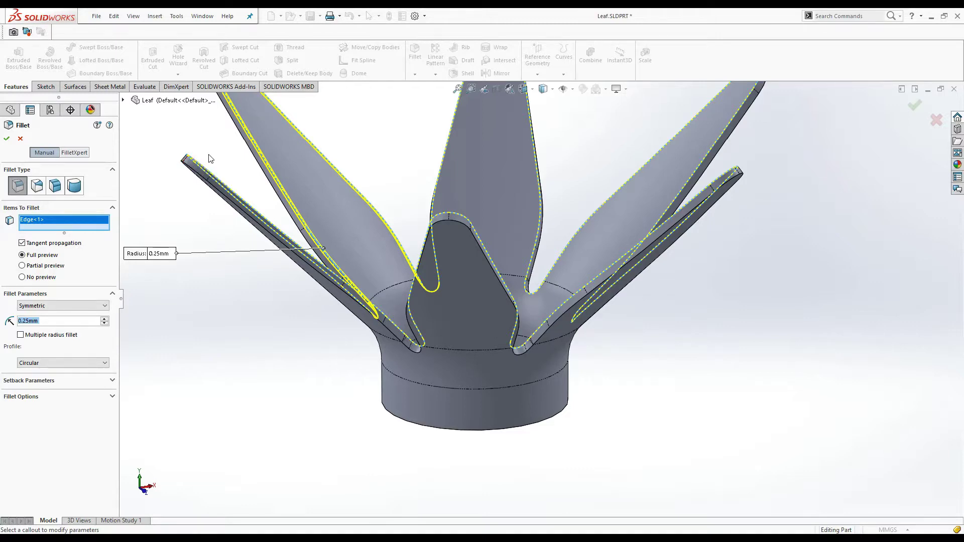
{"action": "scroll", "coordinate": [210, 151], "scroll_direction": "down", "scroll_amount": 1}
{"action": "scroll", "coordinate": [207, 151], "scroll_direction": "down", "scroll_amount": 1}
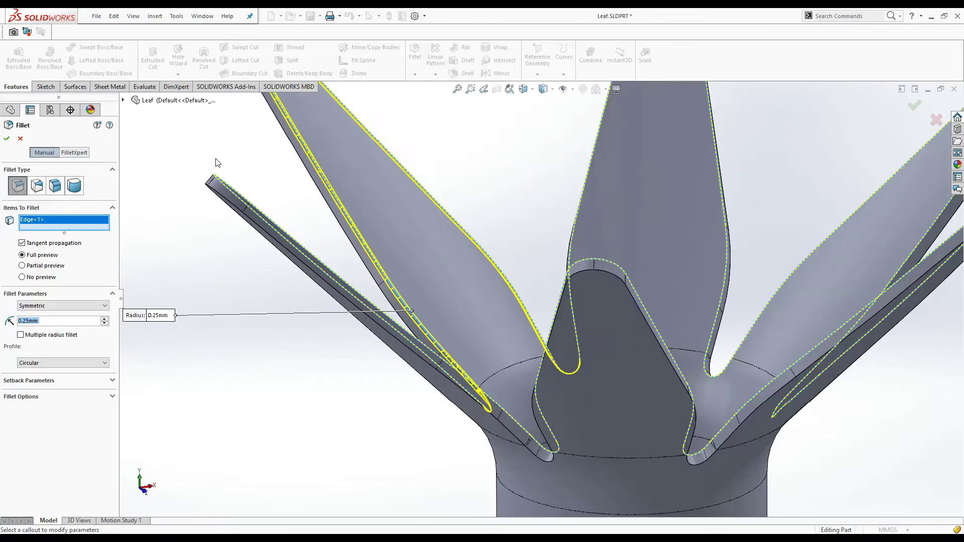
{"action": "left_click", "coordinate": [229, 192]}
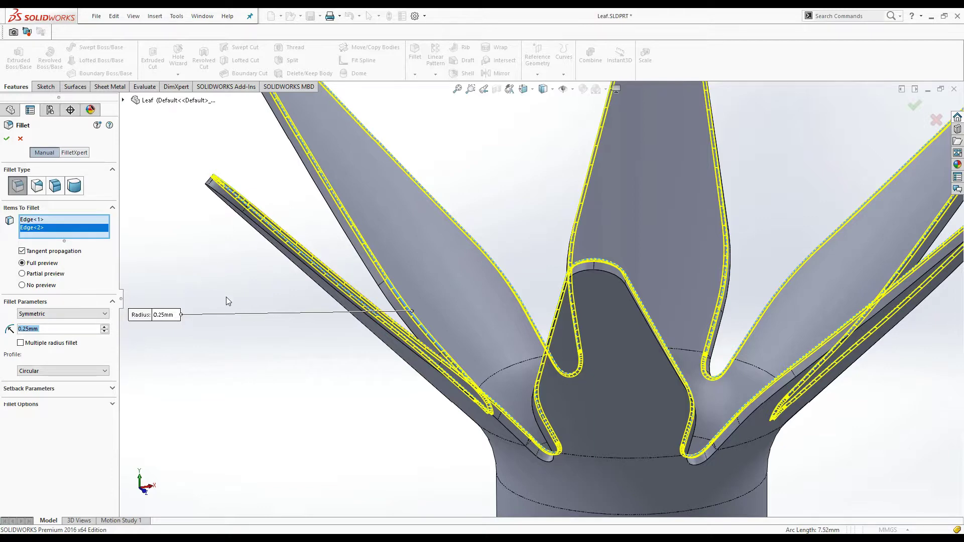
{"action": "scroll", "coordinate": [236, 350], "scroll_direction": "up", "scroll_amount": 2}
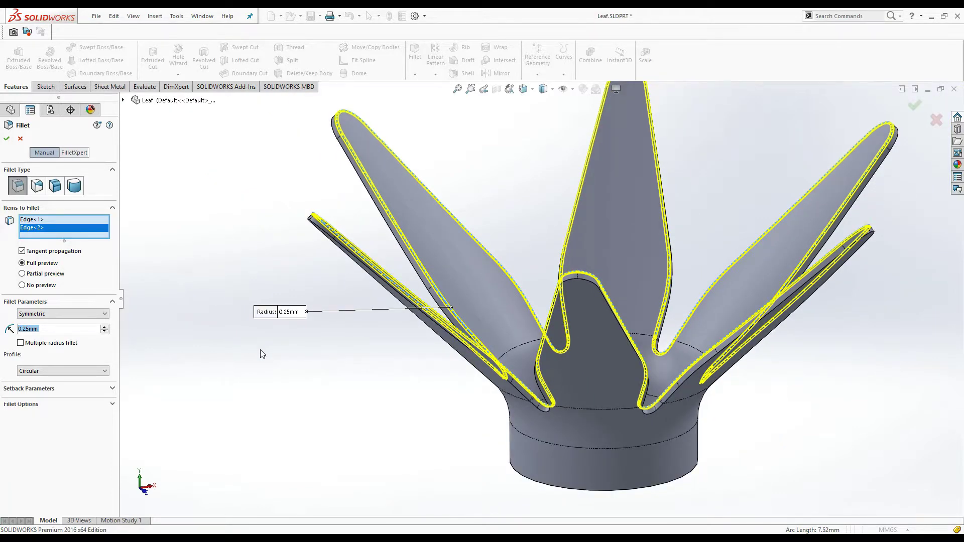
{"action": "left_click", "coordinate": [7, 138]}
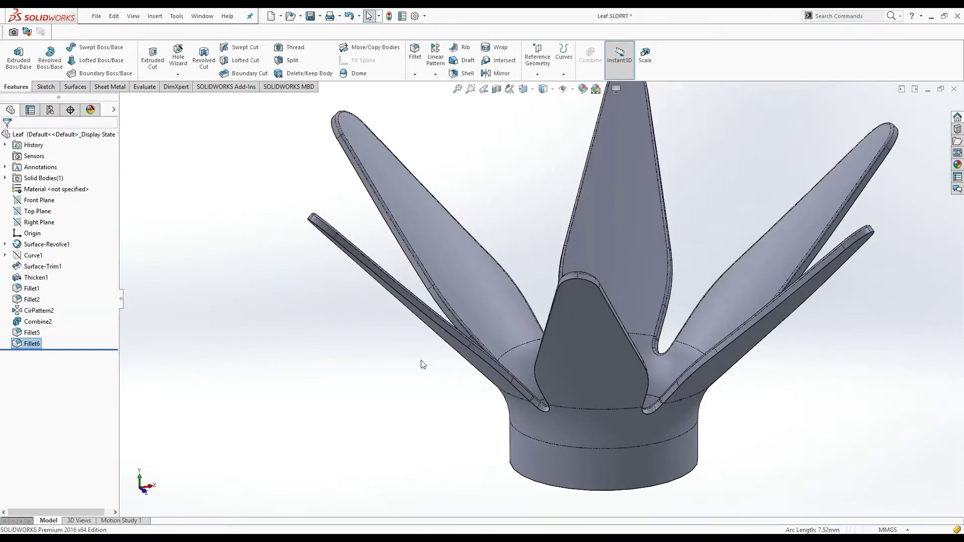
{"action": "left_click", "coordinate": [414, 52]}
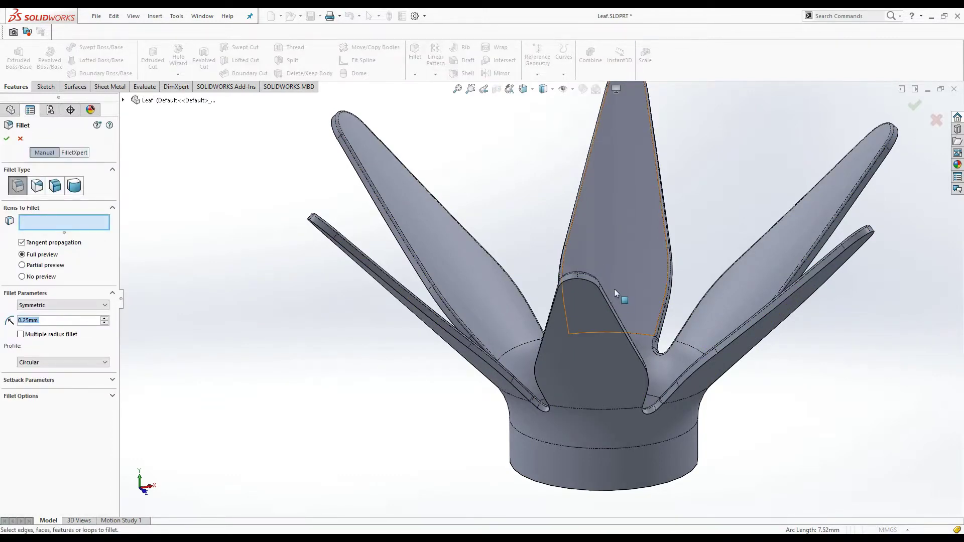
{"action": "left_click", "coordinate": [610, 312]}
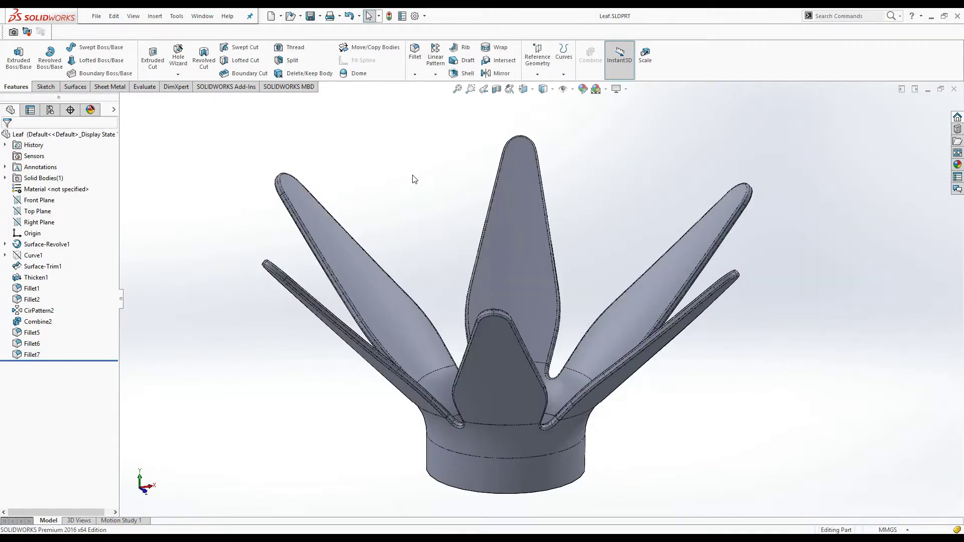
Create Plane1 offset 4 mm from the Top Plane.
{"action": "left_click", "coordinate": [535, 73]}
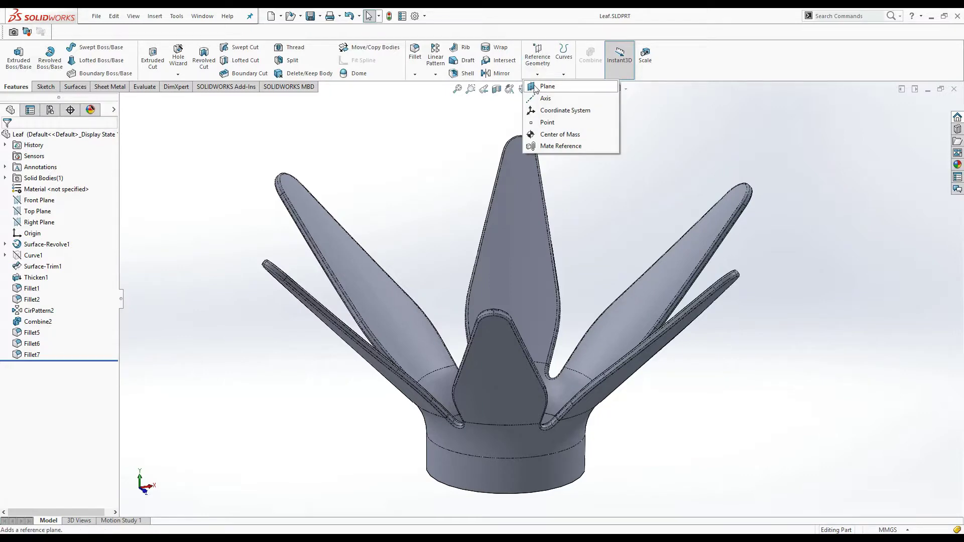
{"action": "left_click", "coordinate": [536, 87]}
{"action": "left_click", "coordinate": [123, 100]}
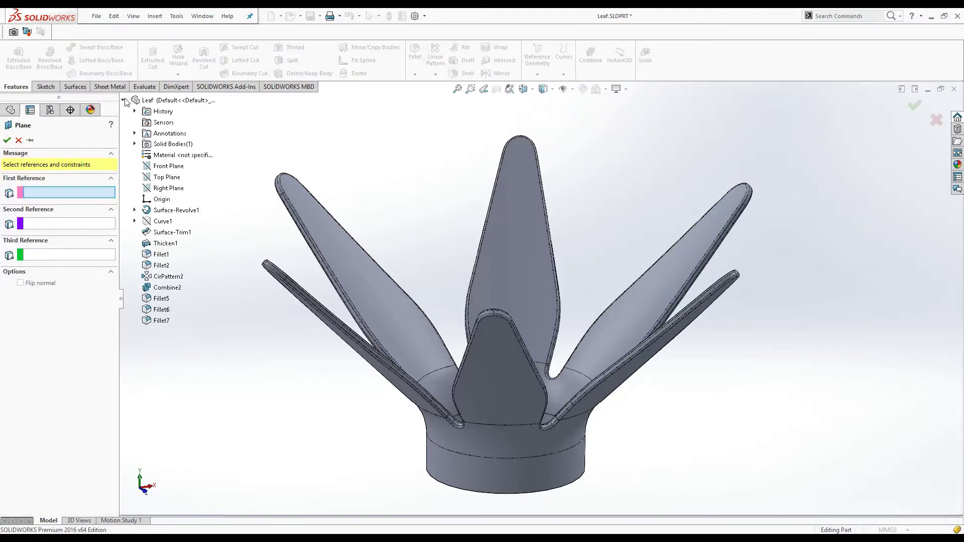
{"action": "left_click", "coordinate": [165, 177]}
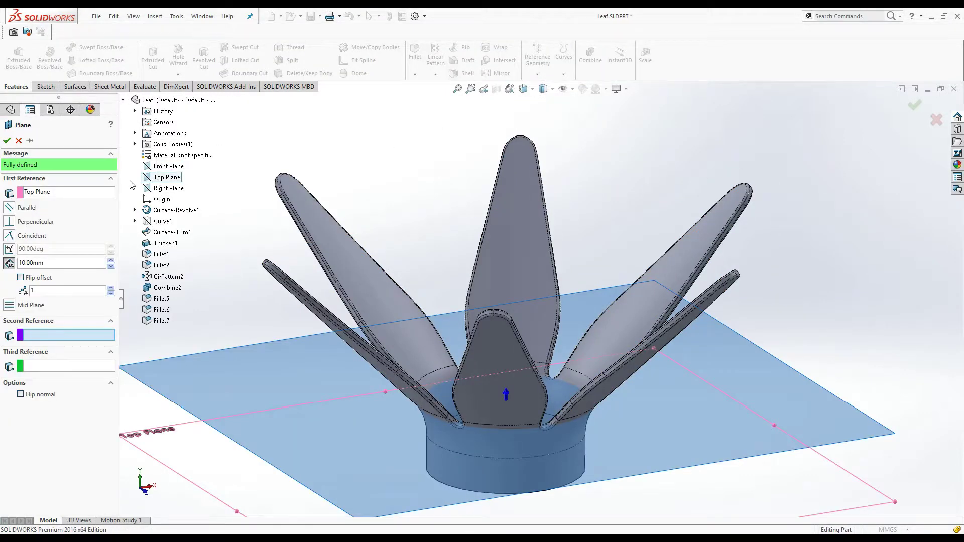
{"action": "double_click", "coordinate": [40, 262]}
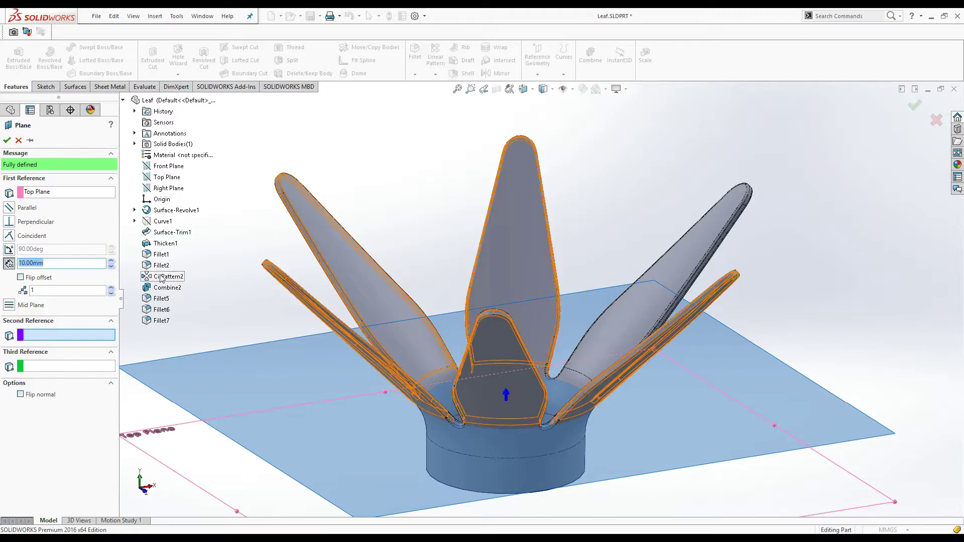
{"action": "type", "text": "4"}
{"action": "key", "text": "Return"}
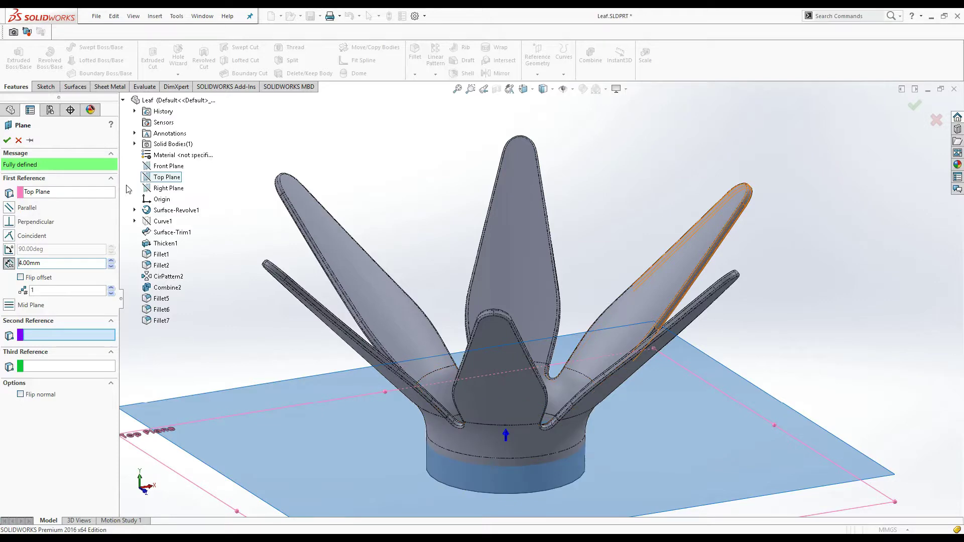
{"action": "left_click", "coordinate": [6, 141]}
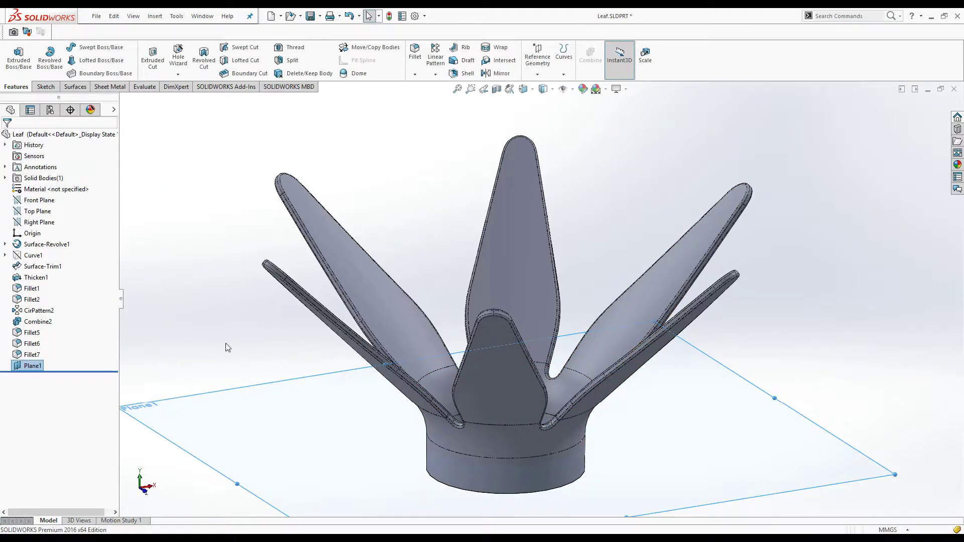
{"action": "left_click", "coordinate": [286, 386]}
Sketch on Plane1: convert the hub hole edge and draw two concentric circles at the origin.
{"action": "left_click", "coordinate": [311, 381]}
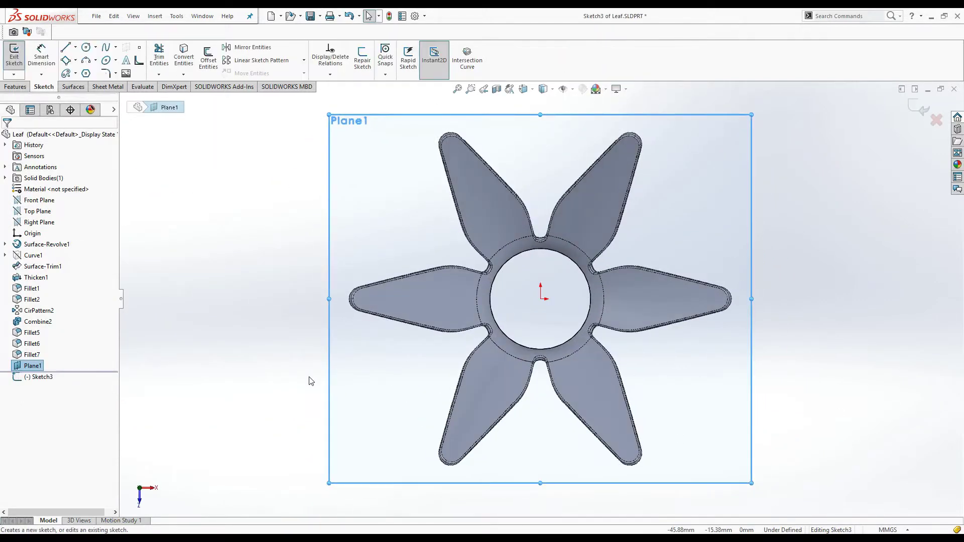
{"action": "left_click", "coordinate": [834, 340]}
{"action": "scroll", "coordinate": [716, 318], "scroll_direction": "down", "scroll_amount": 2}
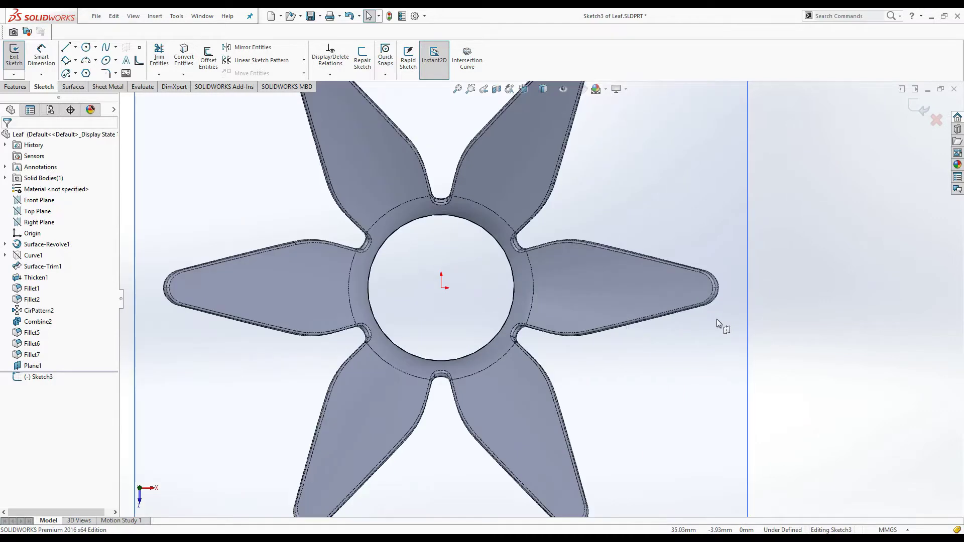
{"action": "left_click", "coordinate": [430, 216]}
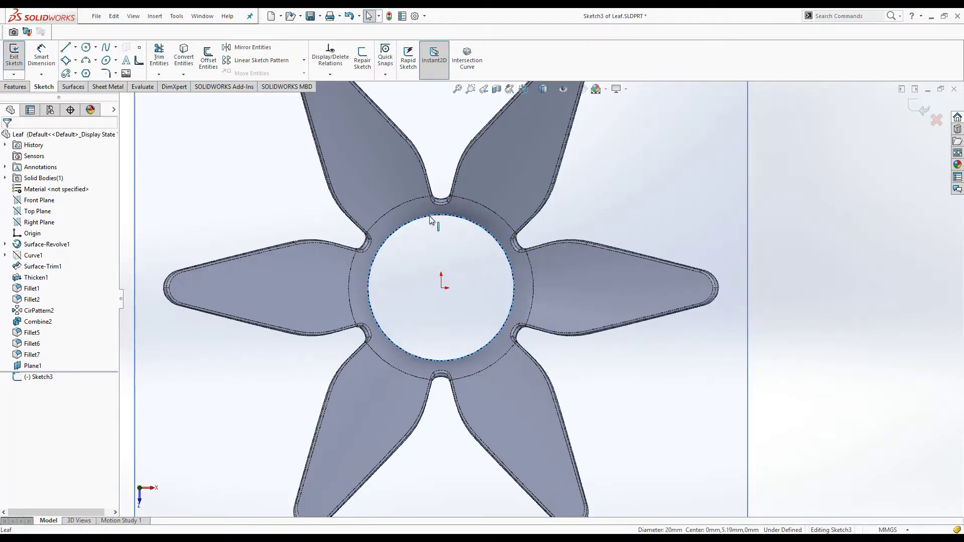
{"action": "left_click", "coordinate": [185, 58]}
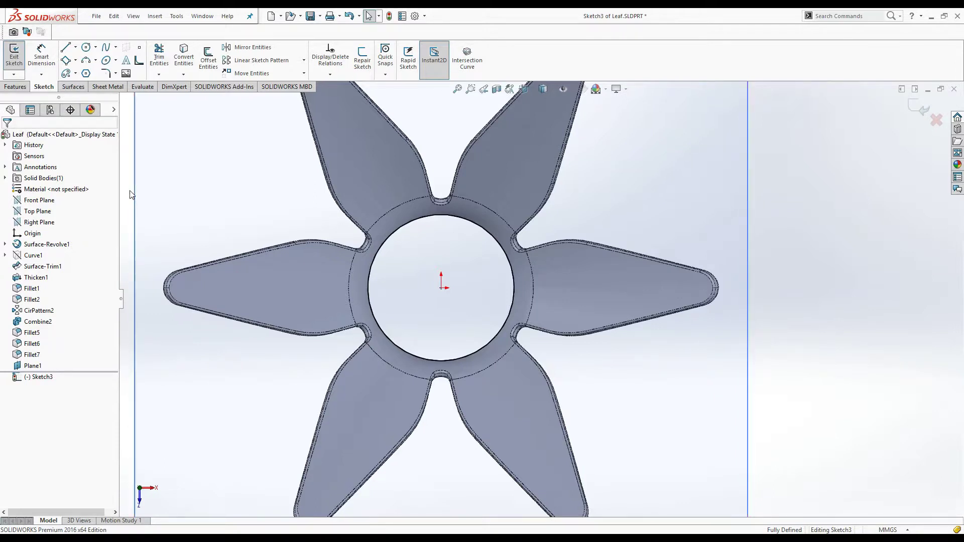
{"action": "right_click_drag", "start_coordinate": [281, 190], "coordinate": [261, 190]}
{"action": "left_click", "coordinate": [441, 288]}
{"action": "left_click", "coordinate": [470, 294]}
{"action": "left_click", "coordinate": [440, 287]}
Dimension the inner circle Ø7 and the outer circle Ø11.
{"action": "right_click_drag", "start_coordinate": [773, 391], "coordinate": [753, 337]}
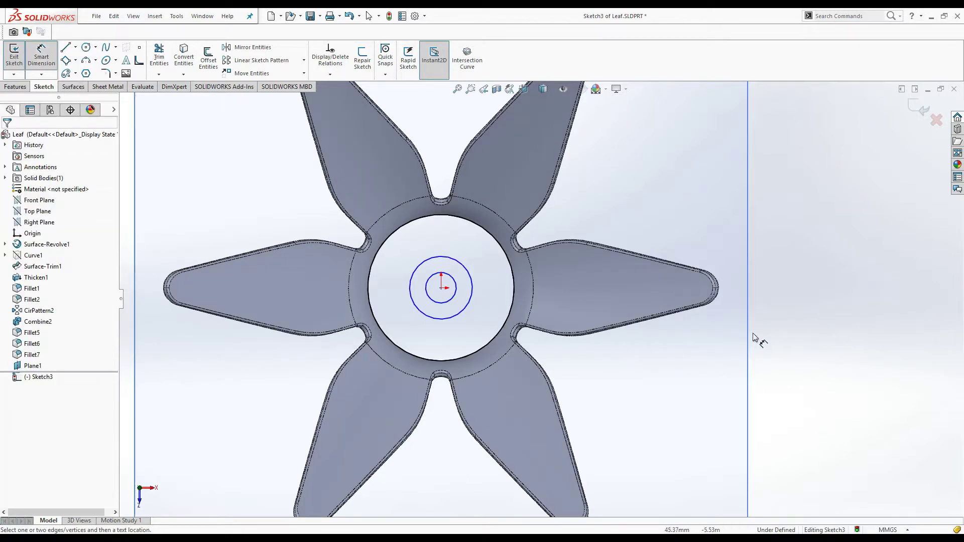
{"action": "left_click", "coordinate": [453, 298]}
{"action": "left_click", "coordinate": [448, 346]}
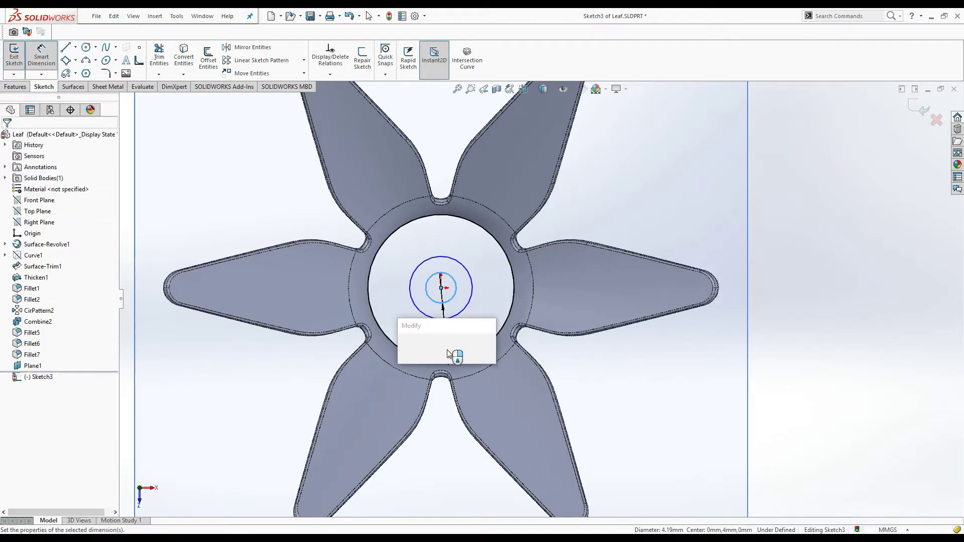
{"action": "type", "text": "7"}
{"action": "key", "text": "Return"}
{"action": "left_click", "coordinate": [476, 298]}
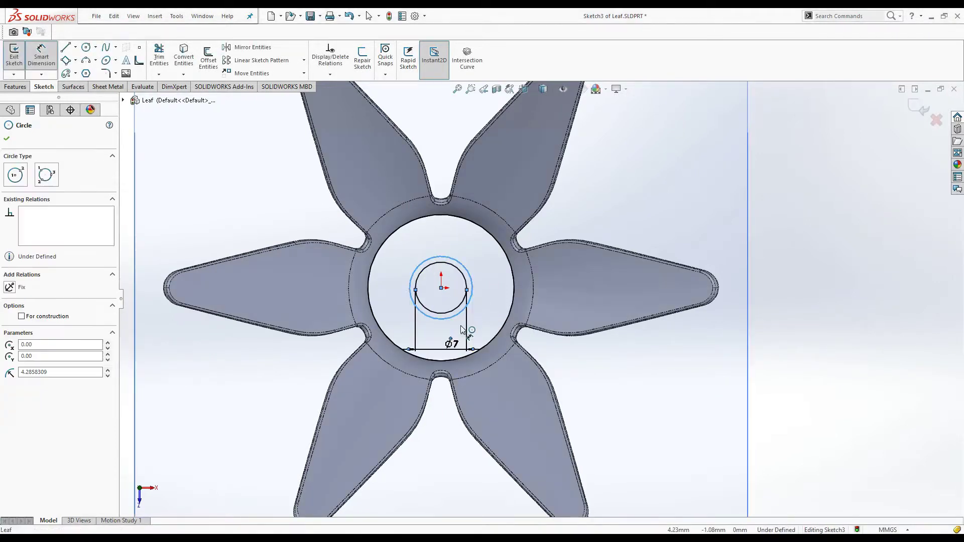
{"action": "left_click", "coordinate": [443, 447]}
{"action": "type", "text": "11"}
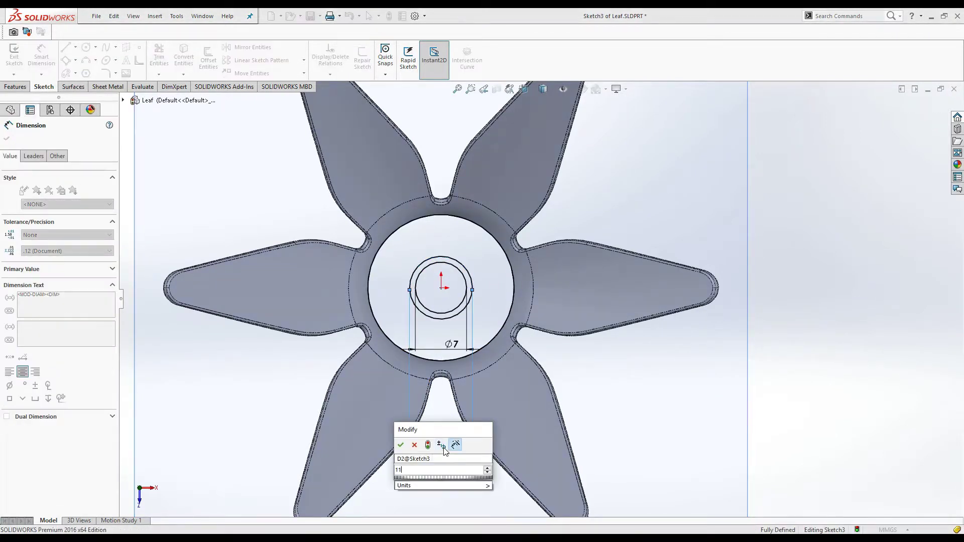
{"action": "key", "text": "Return"}
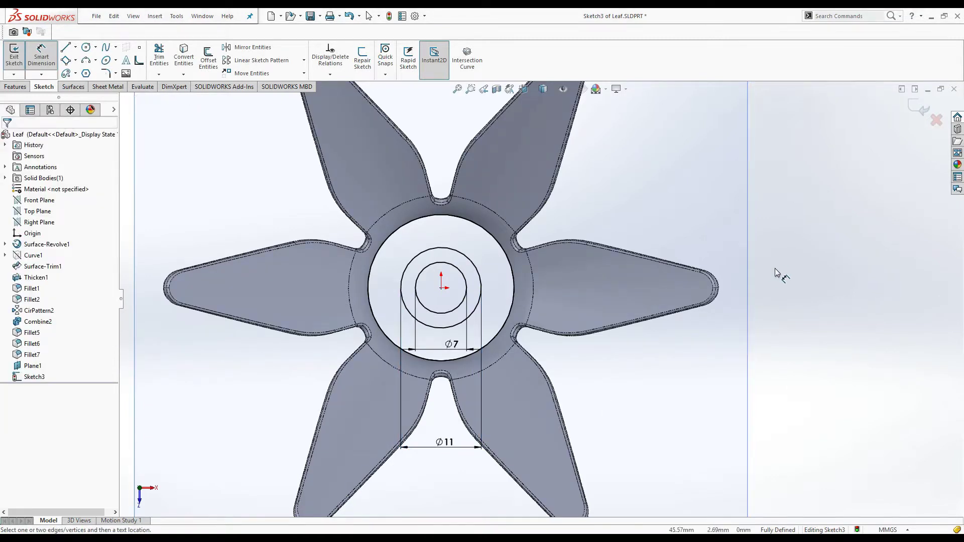
{"action": "right_click_drag", "start_coordinate": [796, 269], "coordinate": [731, 273]}
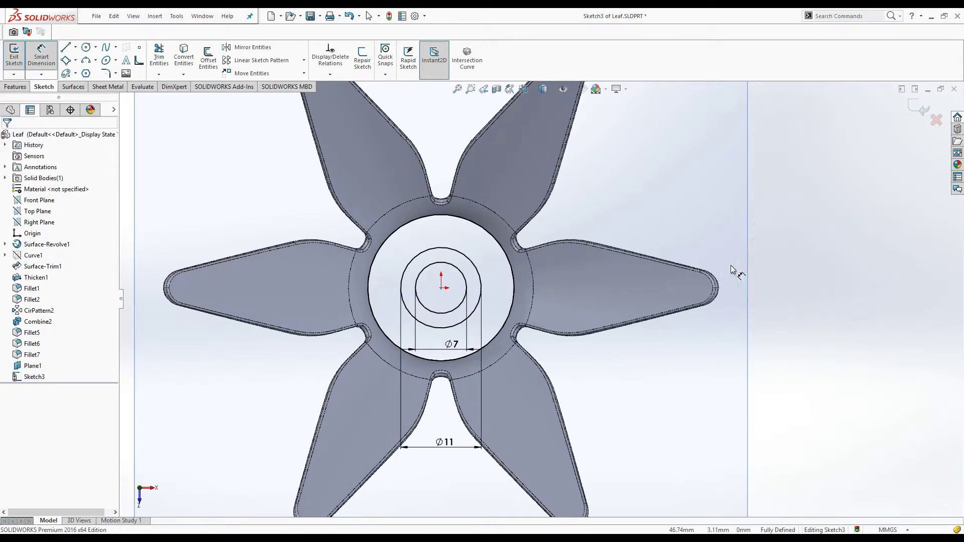
Draw two vertical spoke lines and a 10 mm vertical centre line rising from the origin.
{"action": "left_click", "coordinate": [429, 247]}
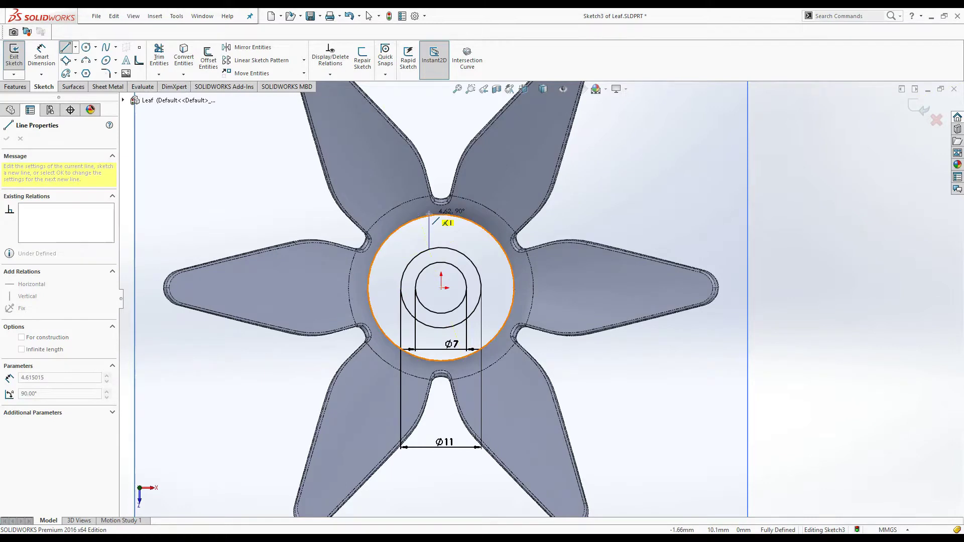
{"action": "left_click", "coordinate": [429, 215]}
{"action": "key", "text": "Escape"}
{"action": "right_click_drag", "start_coordinate": [827, 238], "coordinate": [778, 240]}
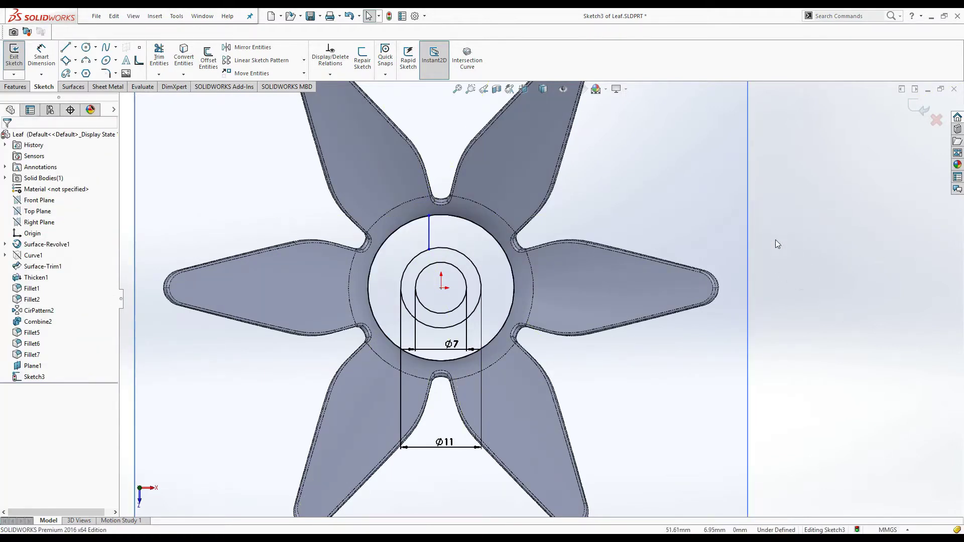
{"action": "left_click", "coordinate": [449, 248]}
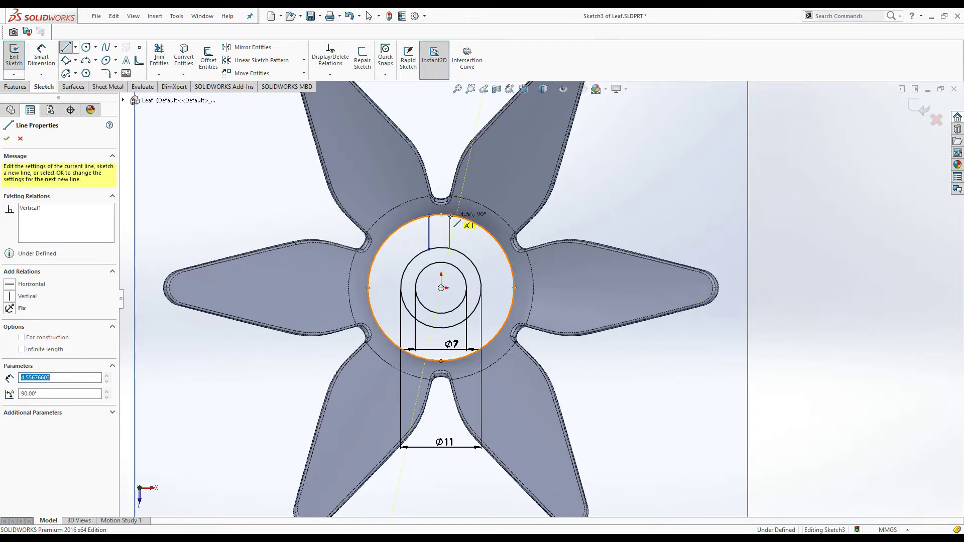
{"action": "left_click", "coordinate": [450, 216]}
{"action": "key", "text": "Escape"}
{"action": "right_click_drag", "start_coordinate": [475, 244], "coordinate": [454, 245]}
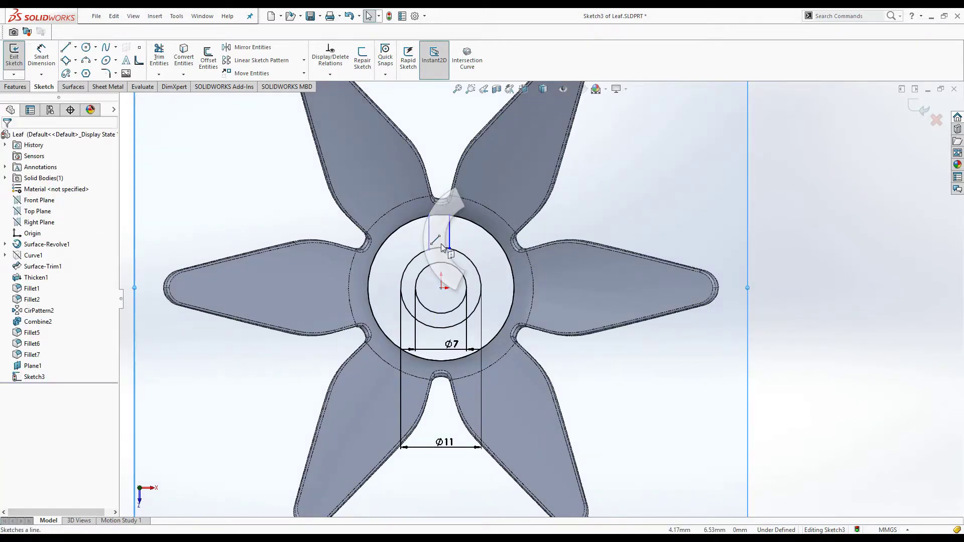
{"action": "left_click", "coordinate": [441, 287]}
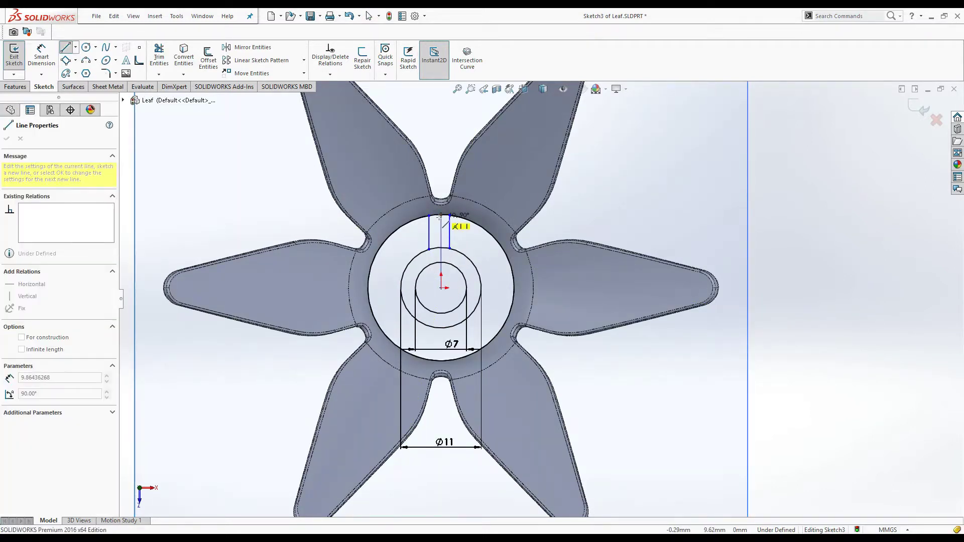
{"action": "left_click", "coordinate": [440, 214]}
{"action": "key", "text": "Escape"}
Make the two spoke lines symmetric about the centre line.
{"action": "left_click", "coordinate": [441, 226]}
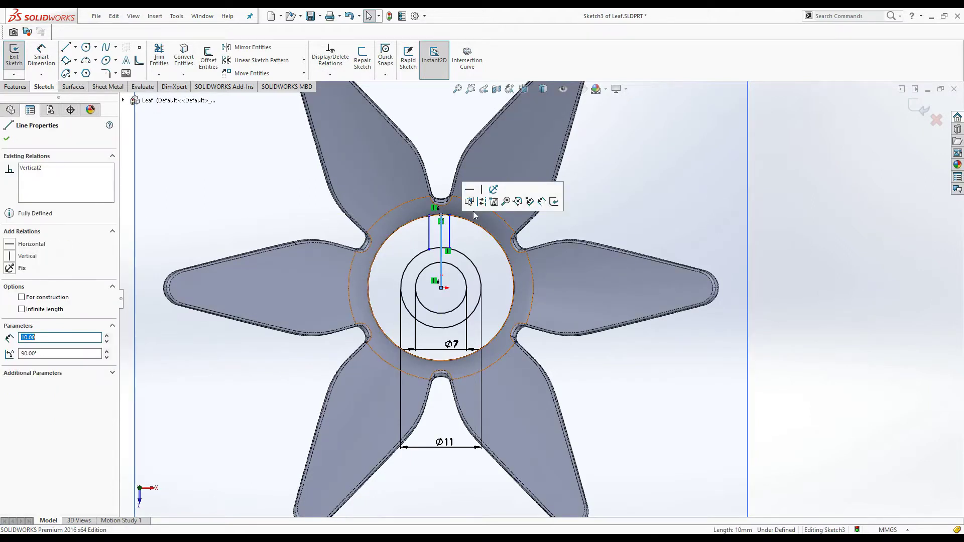
{"action": "key", "text": "Escape"}
{"action": "left_click", "coordinate": [429, 234]}
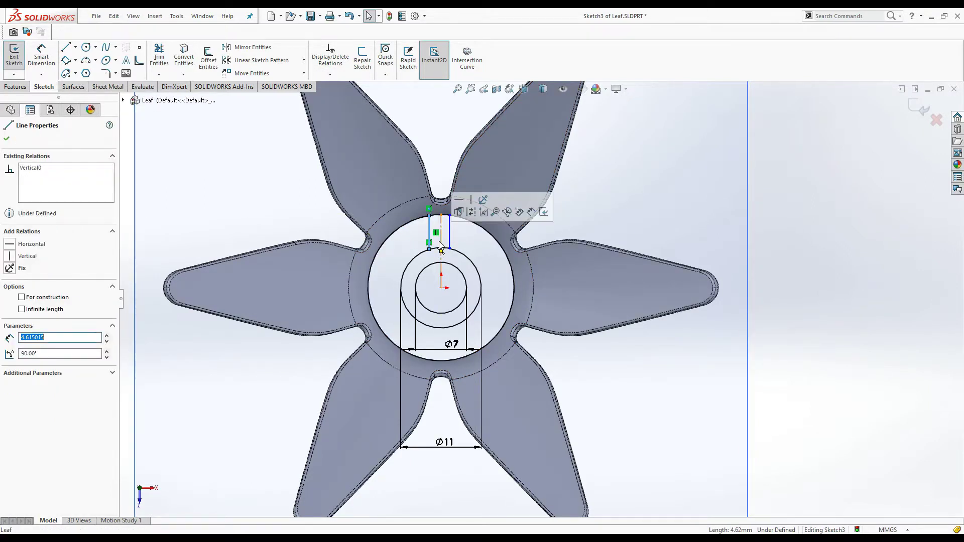
{"action": "left_click", "coordinate": [448, 232], "text": "ctrl"}
{"action": "left_click", "coordinate": [441, 236], "text": "ctrl"}
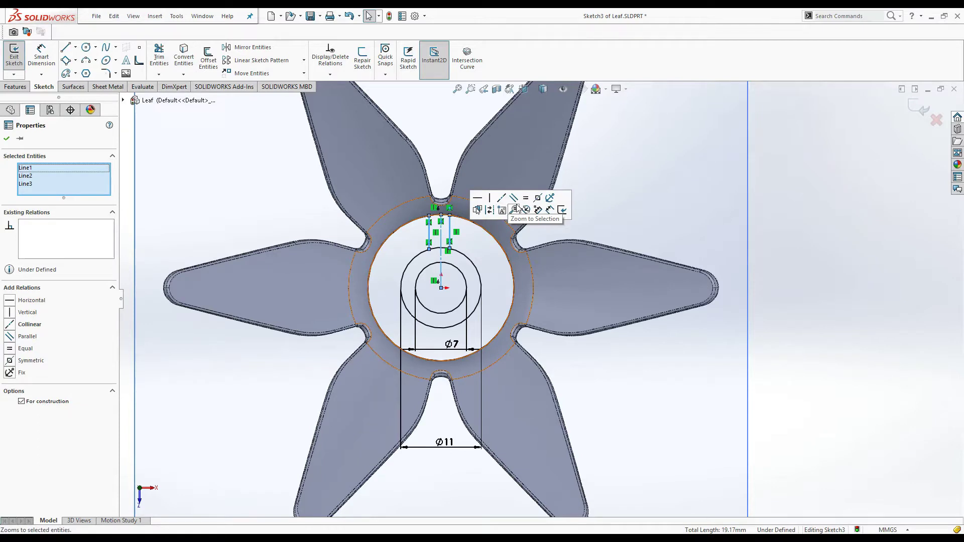
{"action": "left_click", "coordinate": [536, 199]}
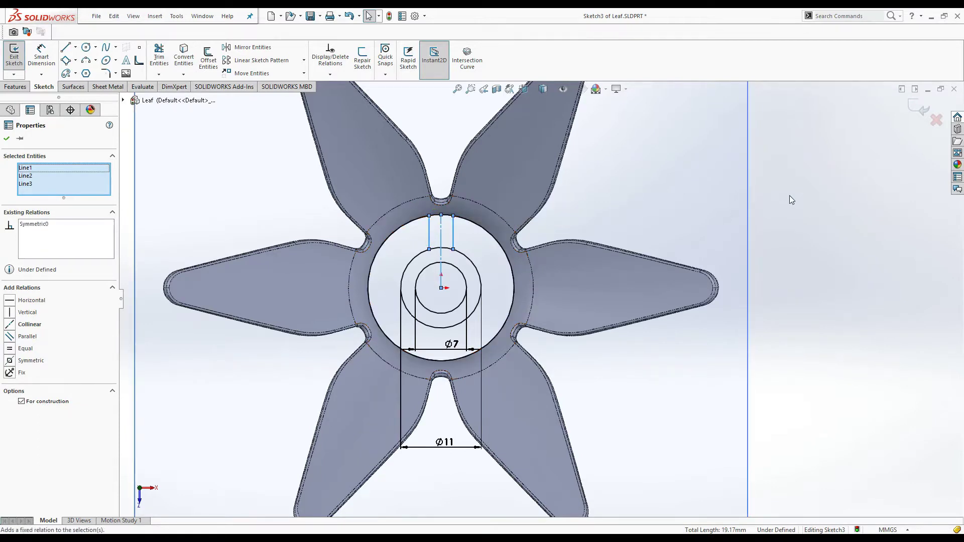
Dimension the gap between the two spoke lines to 2 mm.
{"action": "right_click_drag", "start_coordinate": [786, 230], "coordinate": [763, 189]}
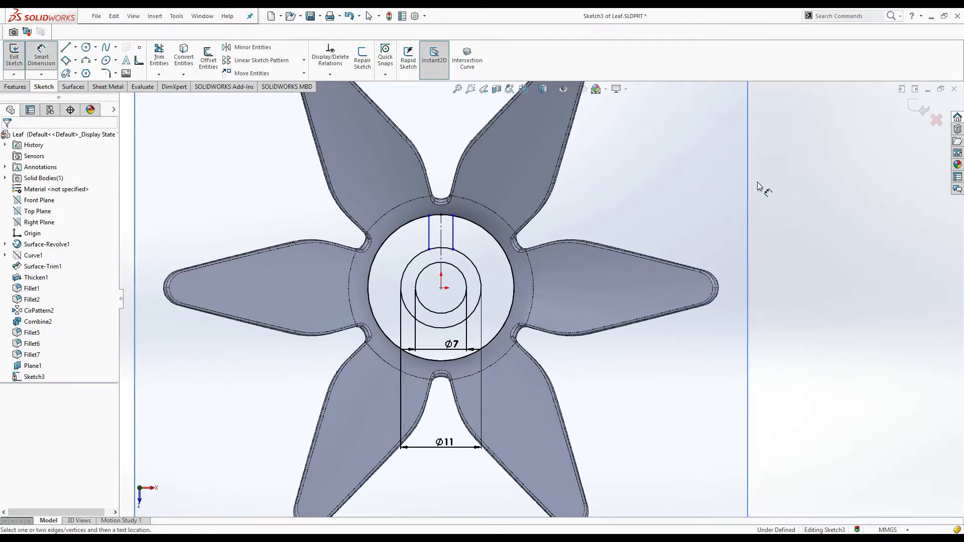
{"action": "left_click", "coordinate": [429, 232]}
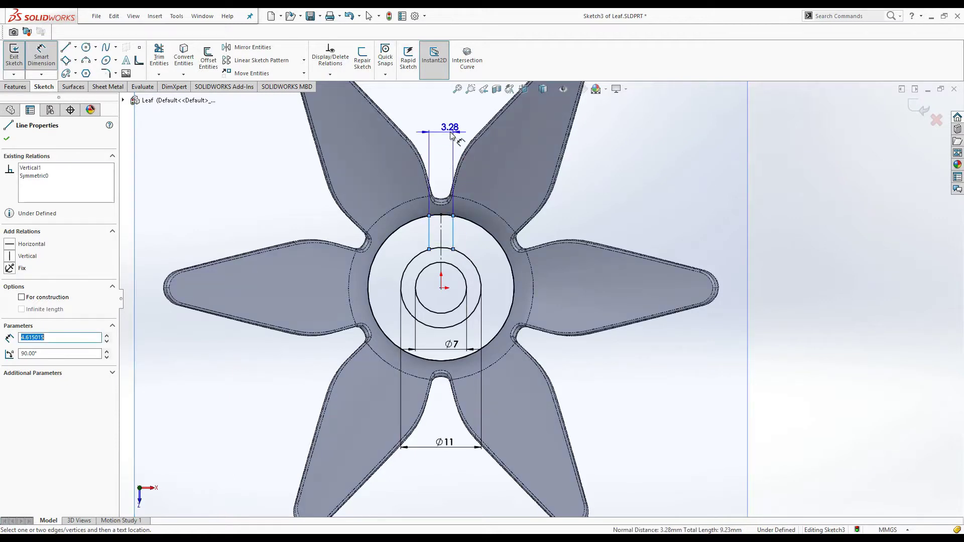
{"action": "left_click", "coordinate": [450, 134]}
{"action": "type", "text": "2"}
{"action": "key", "text": "Return"}
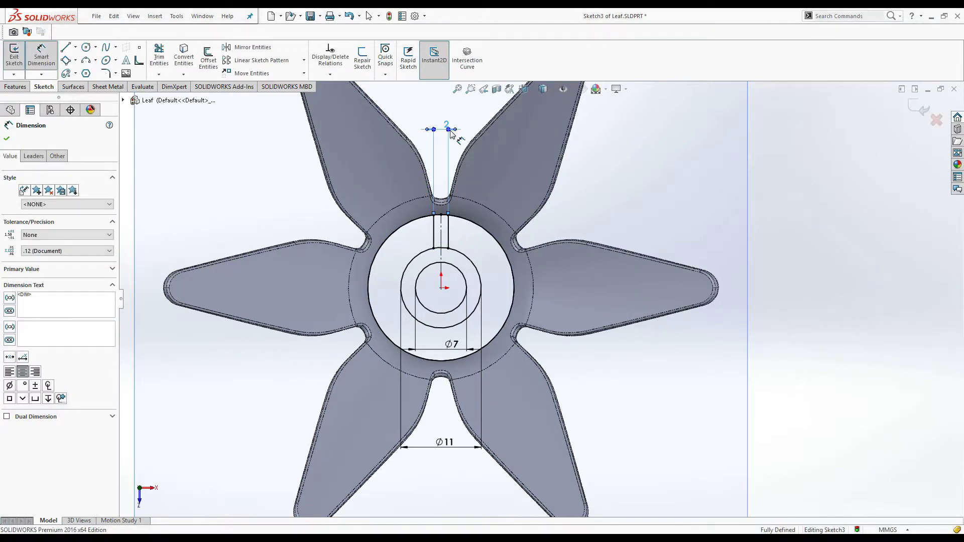
{"action": "key", "text": "Escape"}
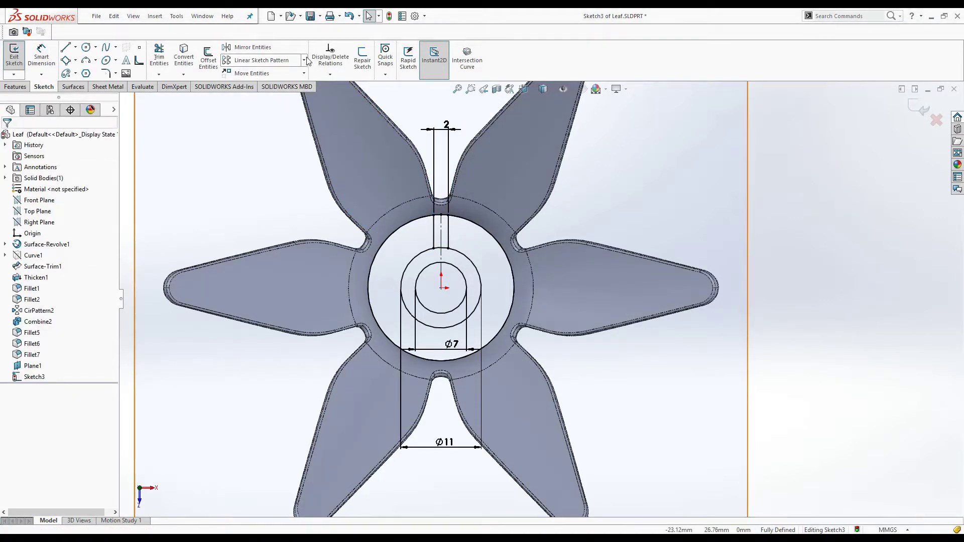
{"action": "left_click", "coordinate": [304, 61]}
{"action": "left_click", "coordinate": [269, 85]}
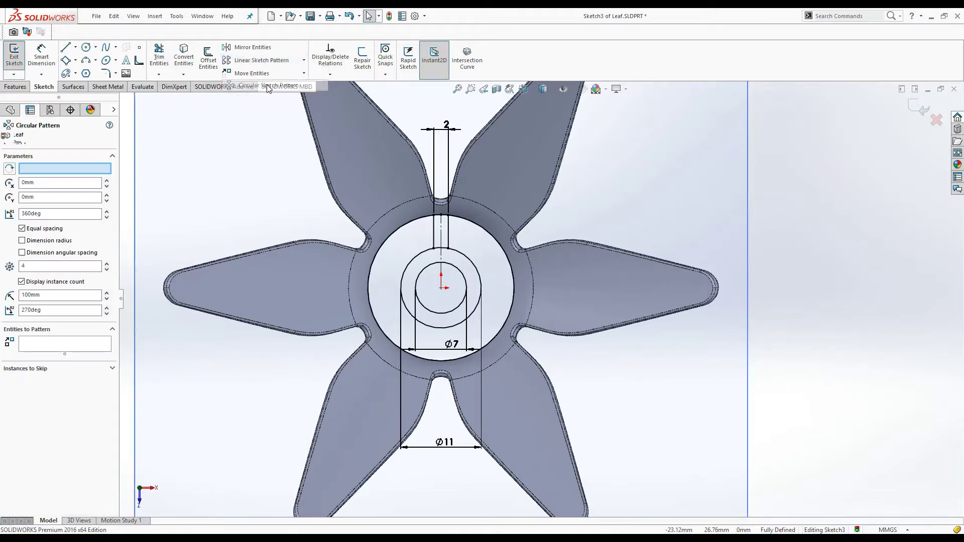
Circularly pattern both spoke lines 8 times over 360° around the hub centre, excluding the circle.
{"action": "left_click", "coordinate": [423, 254]}
{"action": "left_click", "coordinate": [36, 349]}
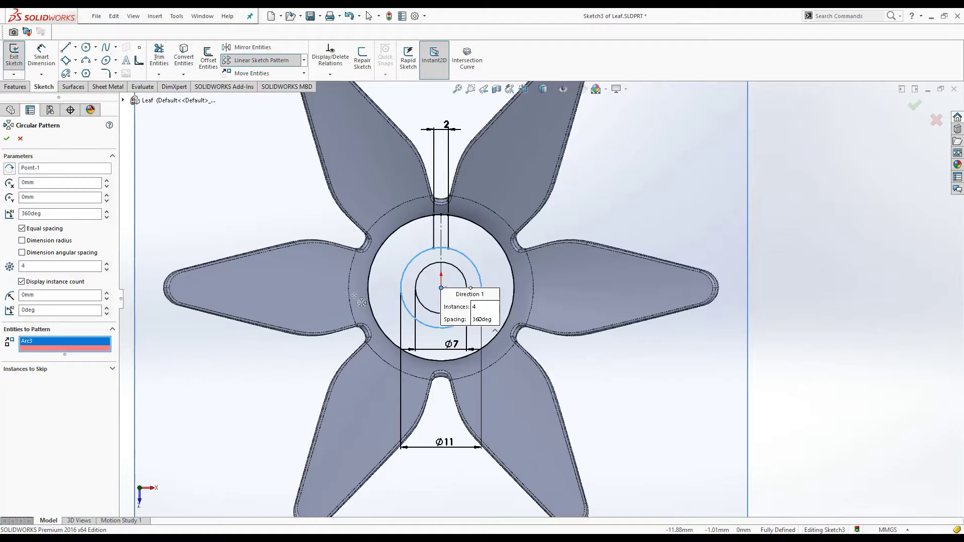
{"action": "right_click", "coordinate": [89, 343]}
{"action": "left_click", "coordinate": [125, 351]}
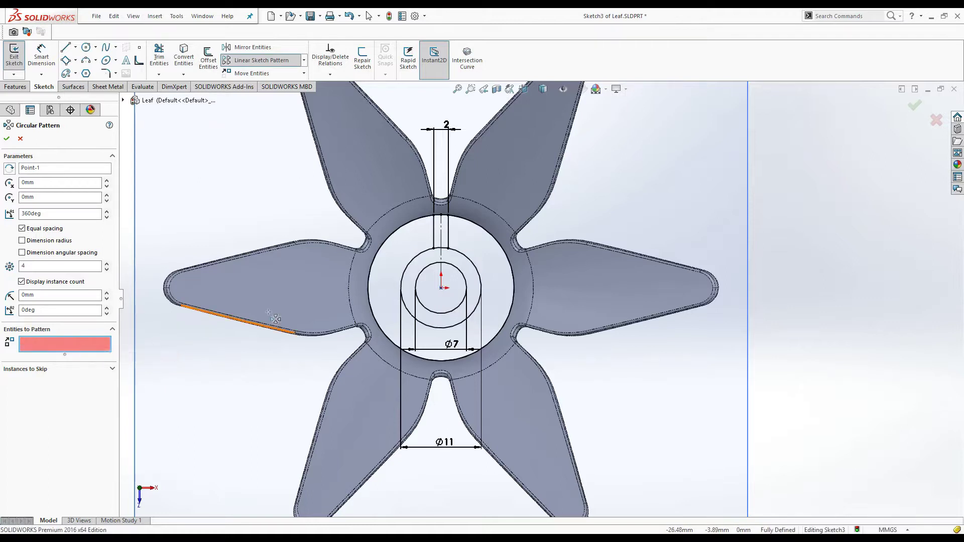
{"action": "left_click", "coordinate": [434, 232]}
{"action": "left_click", "coordinate": [448, 230]}
{"action": "type", "text": "8"}
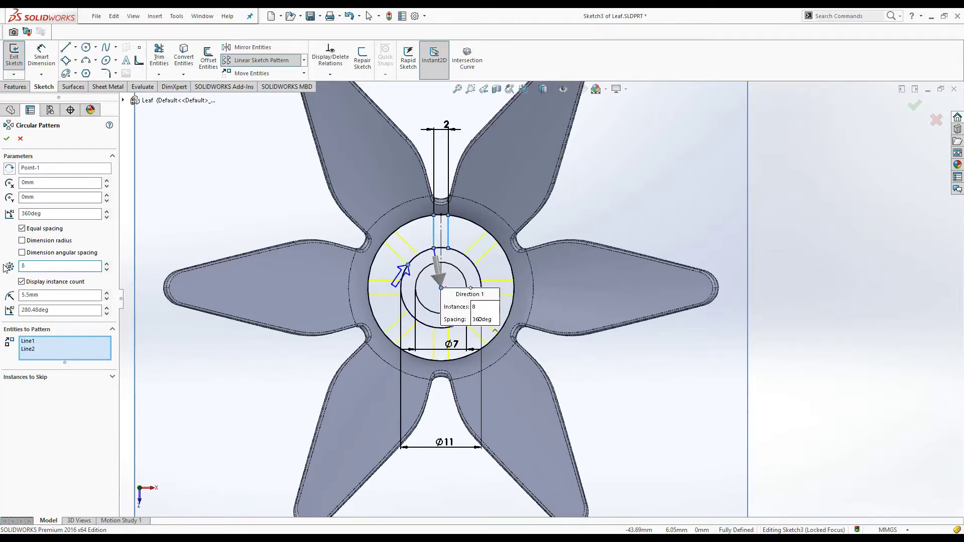
{"action": "left_click", "coordinate": [7, 140]}
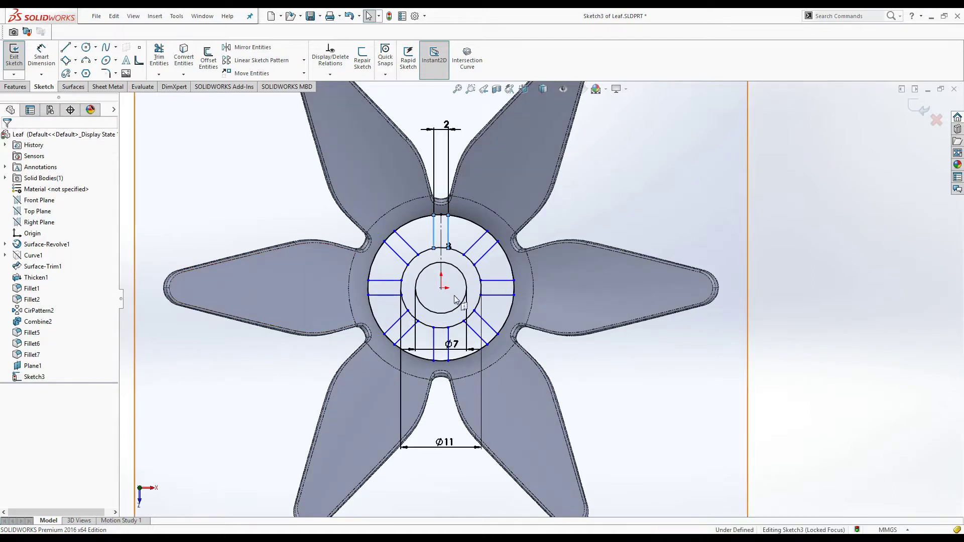
Power-trim the extra line and circle-arc segments between the spokes into an eight-spoke hub profile.
{"action": "left_click", "coordinate": [159, 55]}
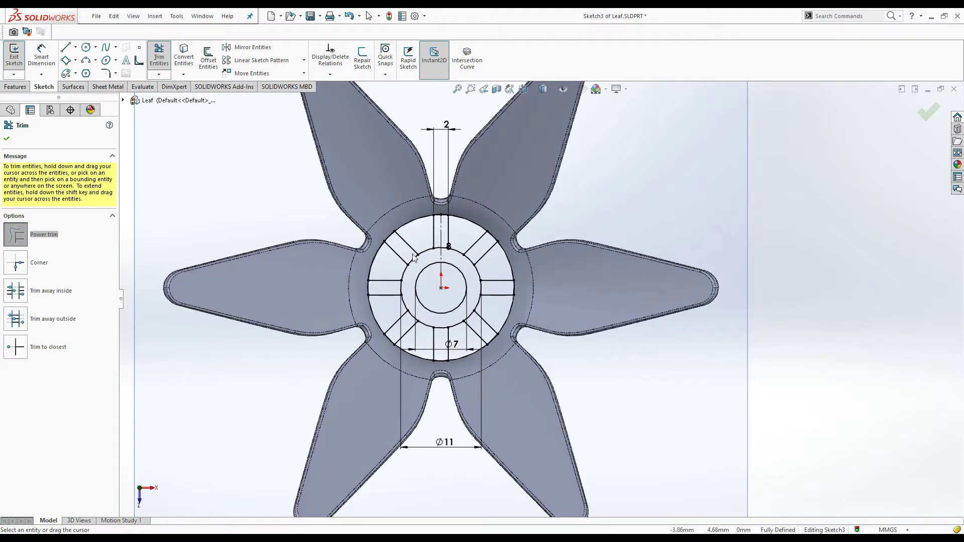
{"action": "left_click_drag", "start_coordinate": [407, 254], "coordinate": [414, 264]}
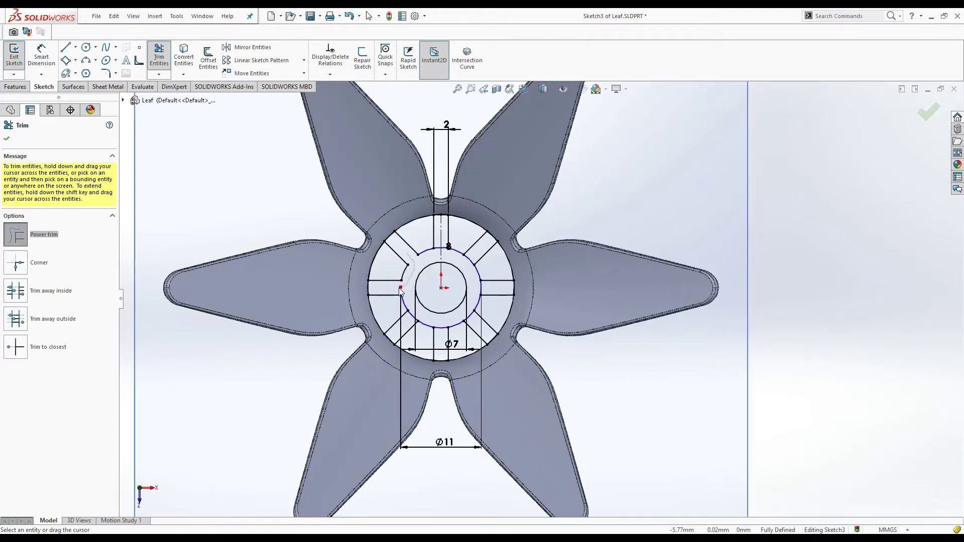
{"action": "mouse_move", "coordinate": [408, 286]}
{"action": "left_mouse_down"}
{"action": "mouse_move", "coordinate": [410, 321]}
{"action": "mouse_move", "coordinate": [474, 320]}
{"action": "left_mouse_up"}
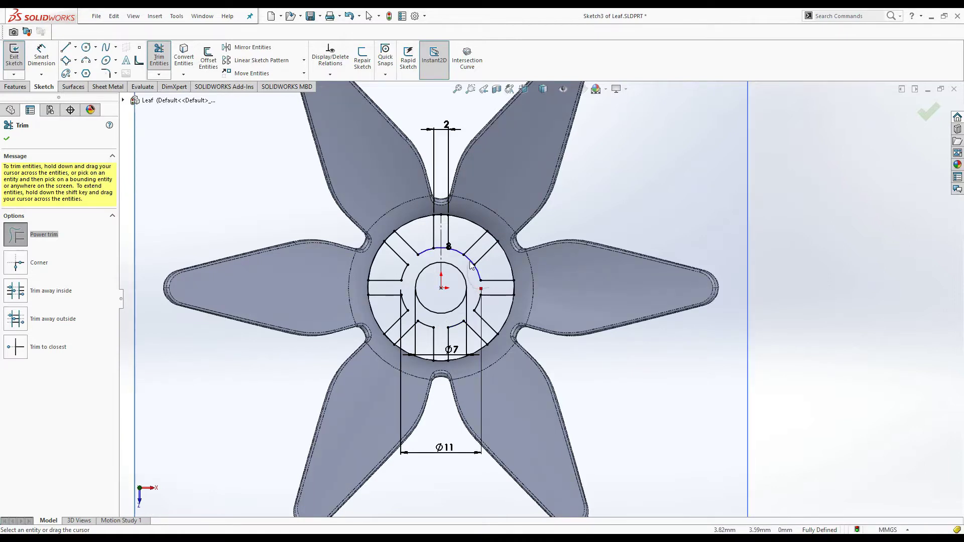
{"action": "left_click_drag", "start_coordinate": [472, 258], "coordinate": [451, 257]}
{"action": "left_click", "coordinate": [440, 250]}
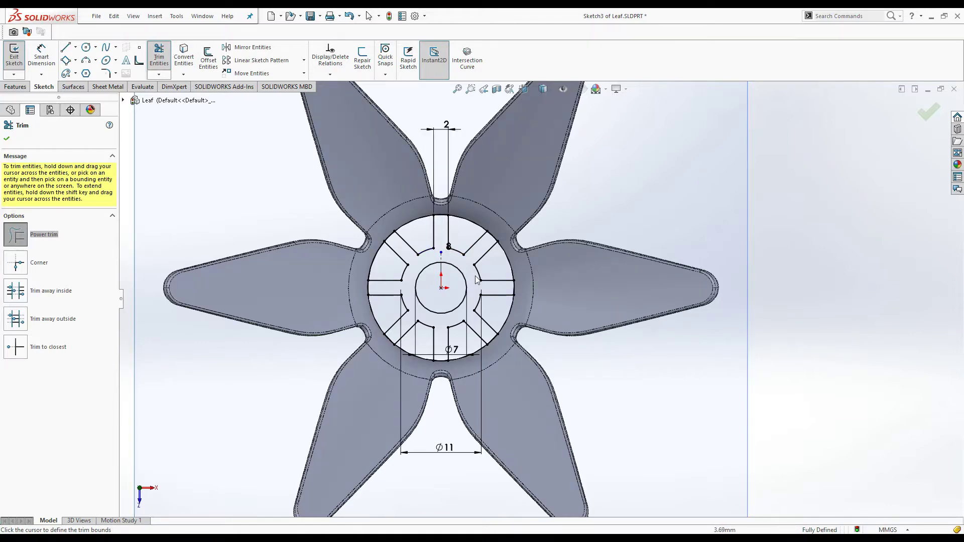
{"action": "left_click", "coordinate": [7, 139]}
{"action": "left_click", "coordinate": [15, 86]}
{"action": "left_click", "coordinate": [18, 56]}
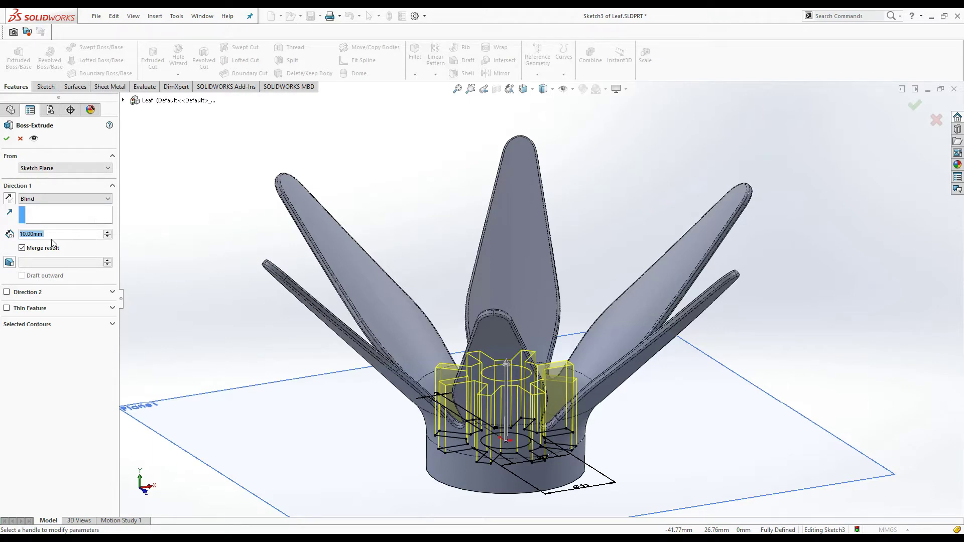
Extrude the spoked hub sketch 1 mm deep and view it from the bottom.
{"action": "type", "text": "1"}
{"action": "key", "text": "Return"}
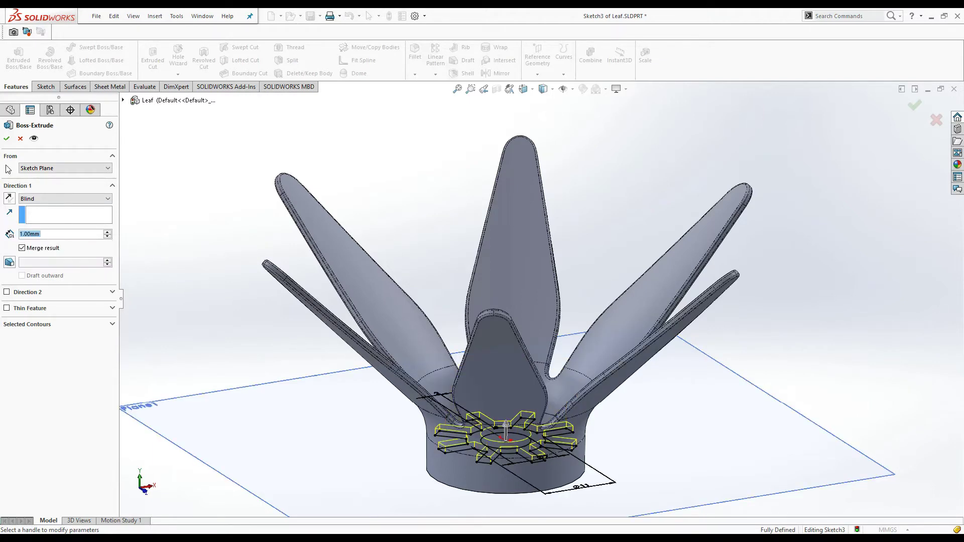
{"action": "left_click", "coordinate": [6, 139]}
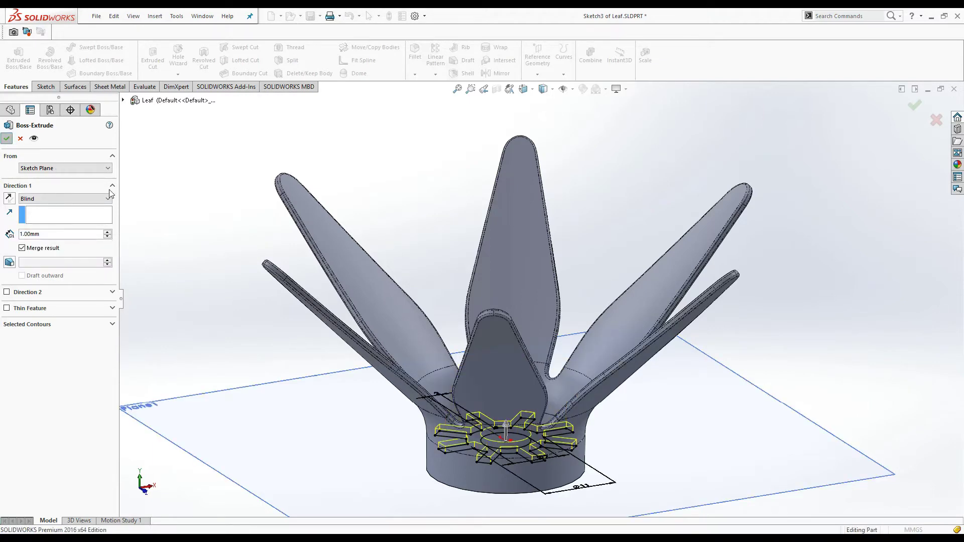
{"action": "left_click", "coordinate": [270, 200]}
{"action": "key", "text": "ctrl+8"}
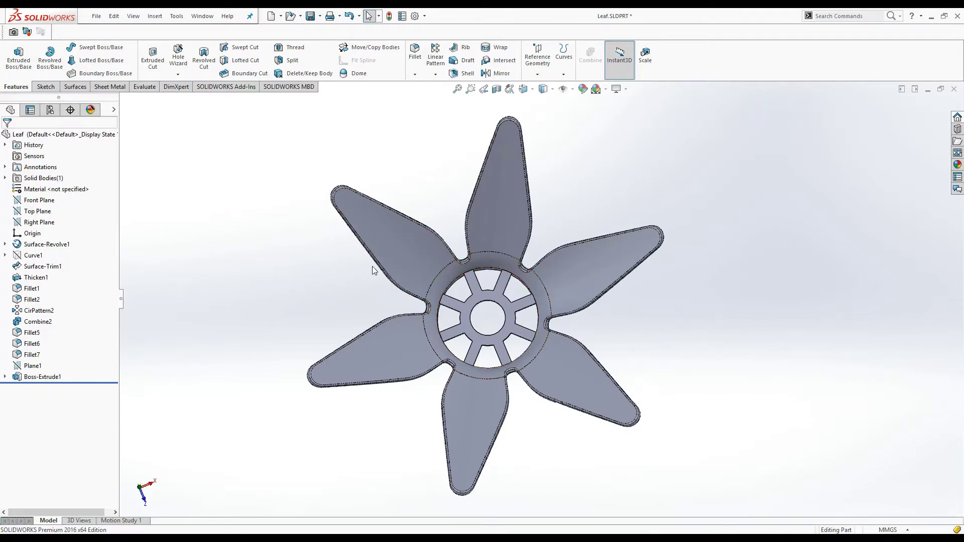
{"action": "scroll", "coordinate": [355, 298], "scroll_direction": "down", "scroll_amount": 1}
{"action": "left_click", "coordinate": [420, 66]}
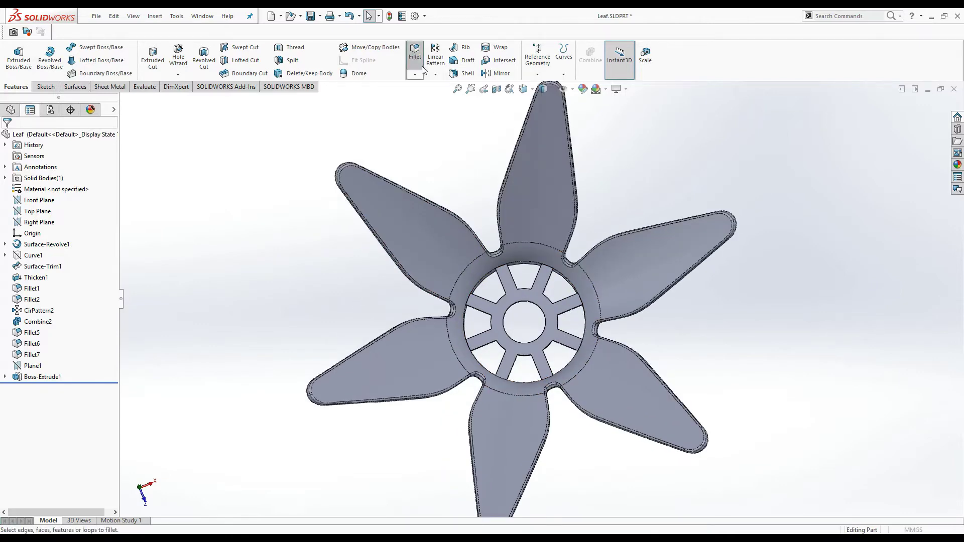
Fillet the 32 spoke-to-hub edges at 1 mm radius using loop selection.
{"action": "scroll", "coordinate": [511, 264], "scroll_direction": "down", "scroll_amount": 3}
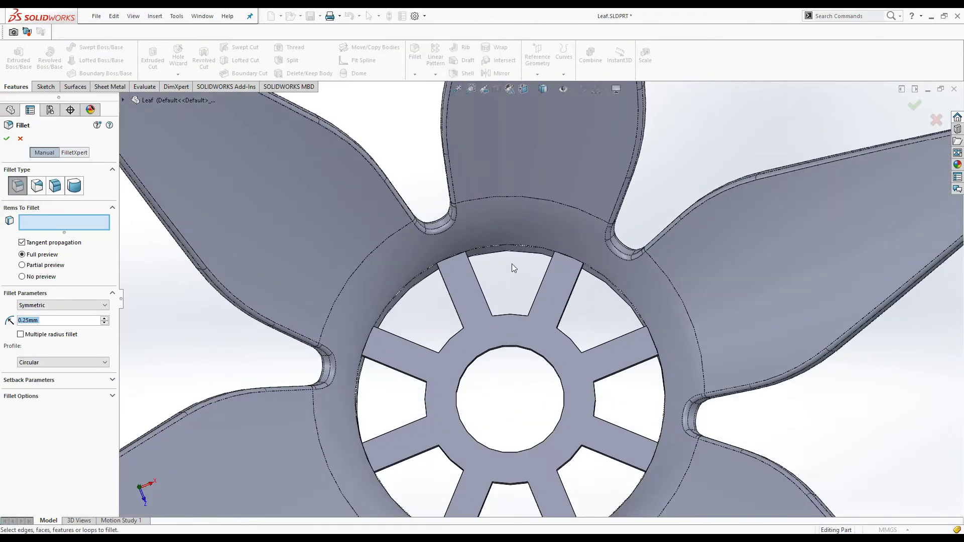
{"action": "scroll", "coordinate": [495, 275], "scroll_direction": "down", "scroll_amount": 2}
{"action": "scroll", "coordinate": [481, 257], "scroll_direction": "down", "scroll_amount": 1}
{"action": "mouse_move", "coordinate": [481, 258]}
{"action": "middle_mouse_down"}
{"action": "mouse_move", "coordinate": [458, 198]}
{"action": "mouse_move", "coordinate": [451, 209]}
{"action": "middle_mouse_up"}
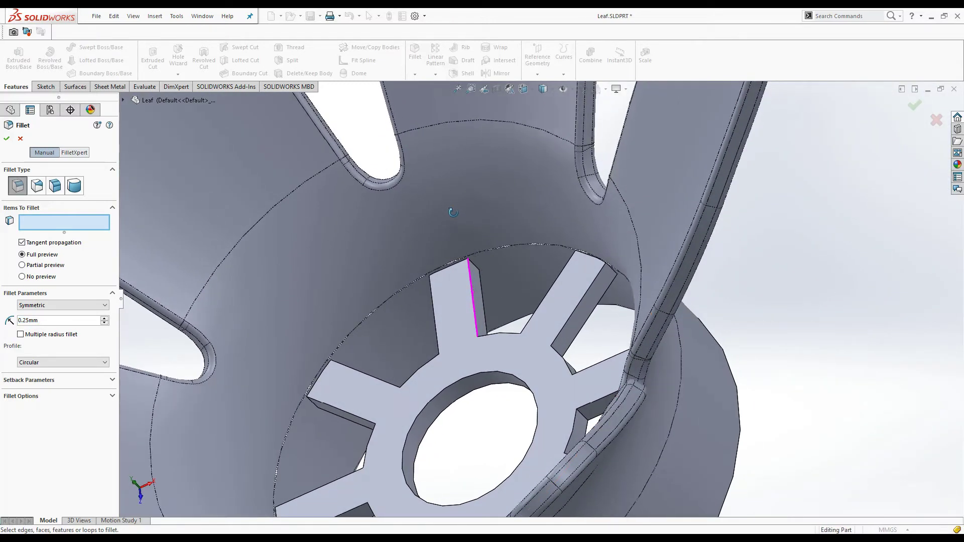
{"action": "left_click", "coordinate": [472, 267]}
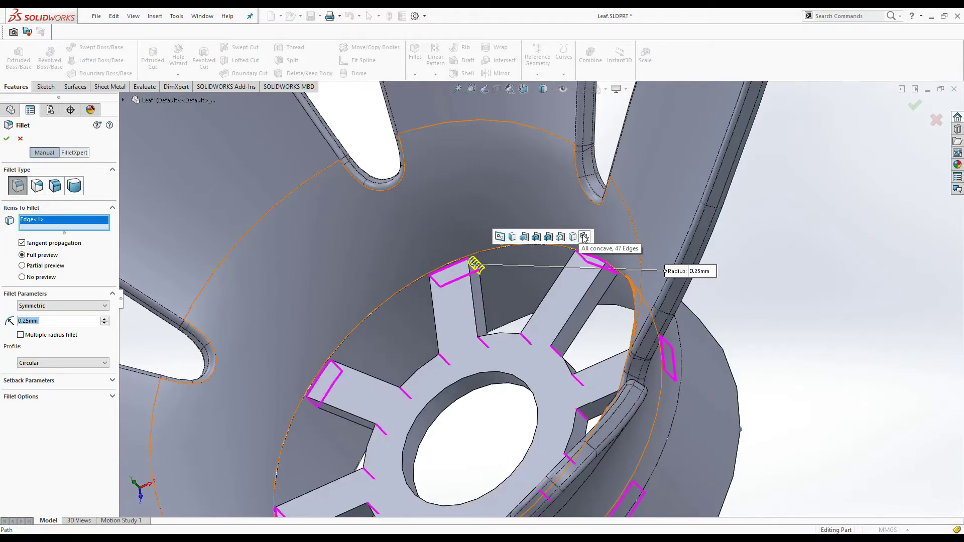
{"action": "left_click", "coordinate": [512, 237]}
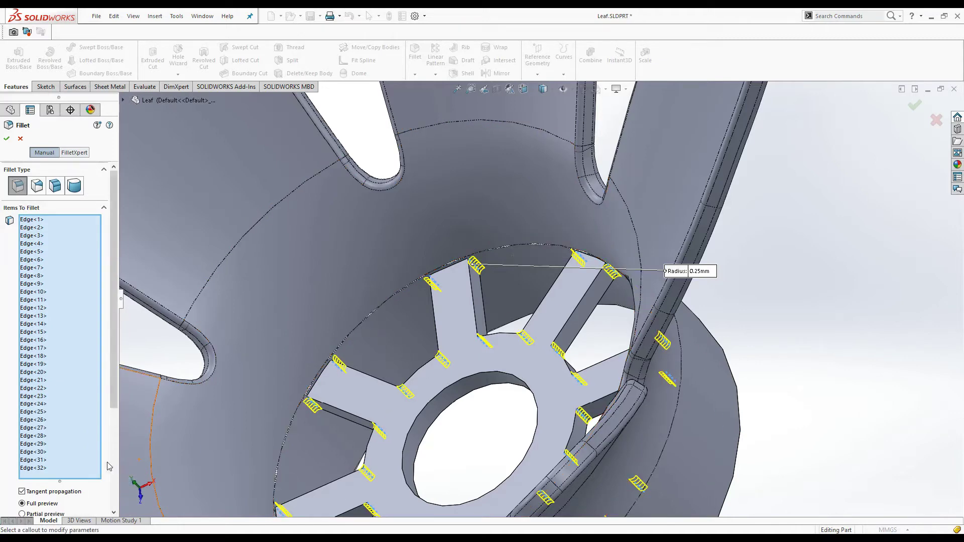
{"action": "scroll", "coordinate": [109, 467], "scroll_direction": "down", "scroll_amount": 3}
{"action": "type", "text": "1"}
{"action": "key", "text": "Return"}
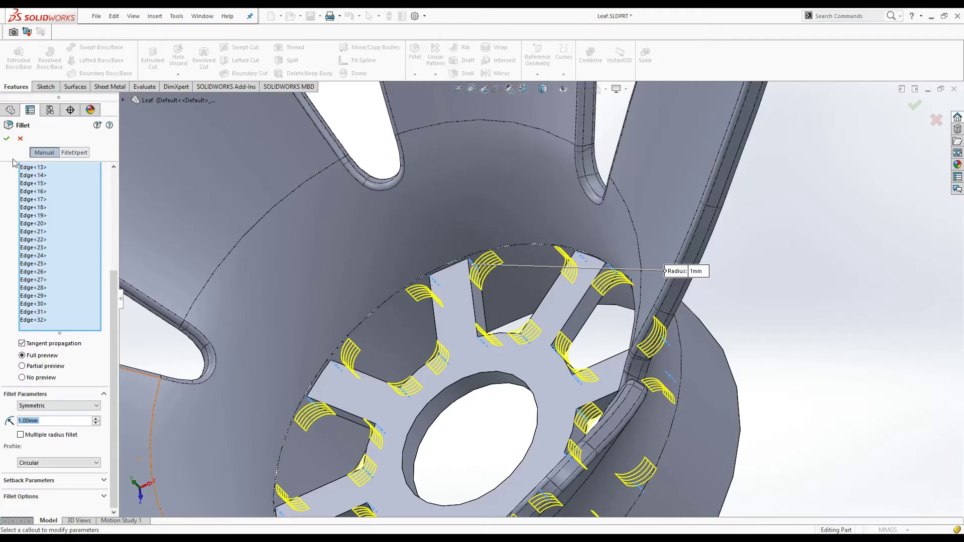
{"action": "left_click", "coordinate": [6, 141]}
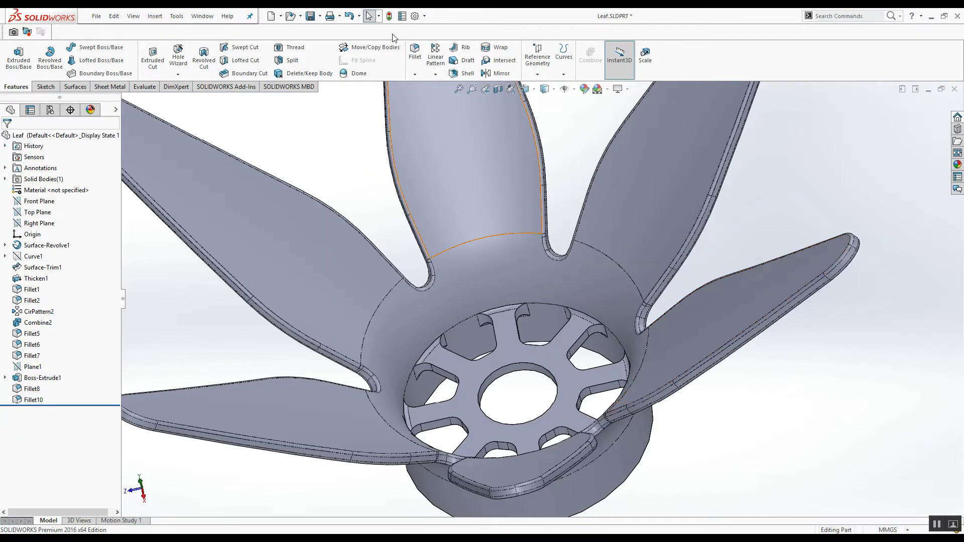
{"action": "left_click", "coordinate": [414, 51]}
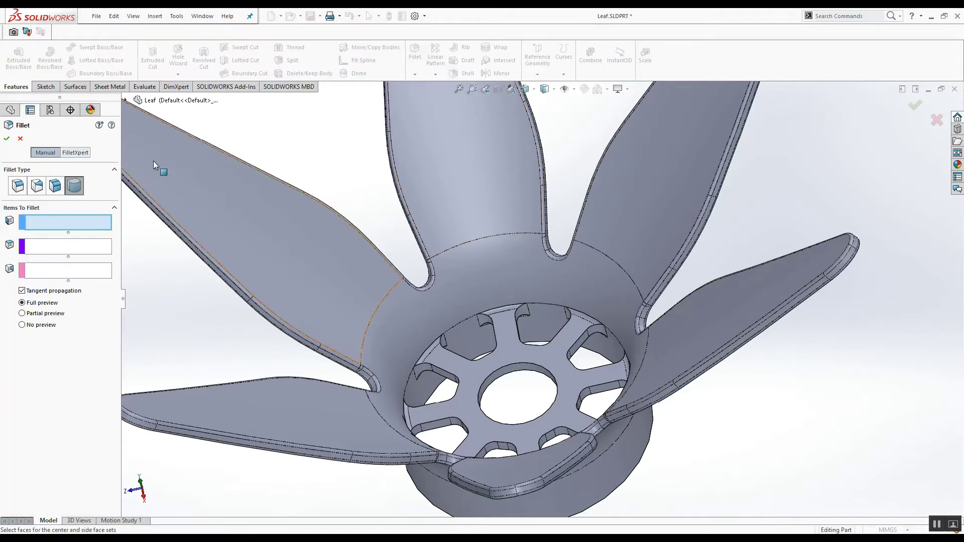
Apply a 0.5 mm constant-size fillet to the edge loops around the hub openings on both faces.
{"action": "left_click", "coordinate": [16, 190]}
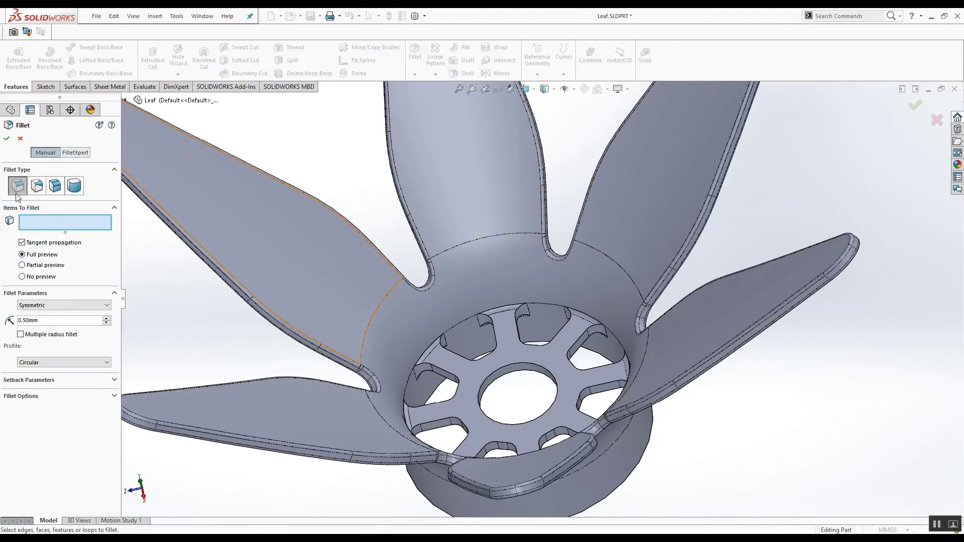
{"action": "left_click", "coordinate": [514, 322]}
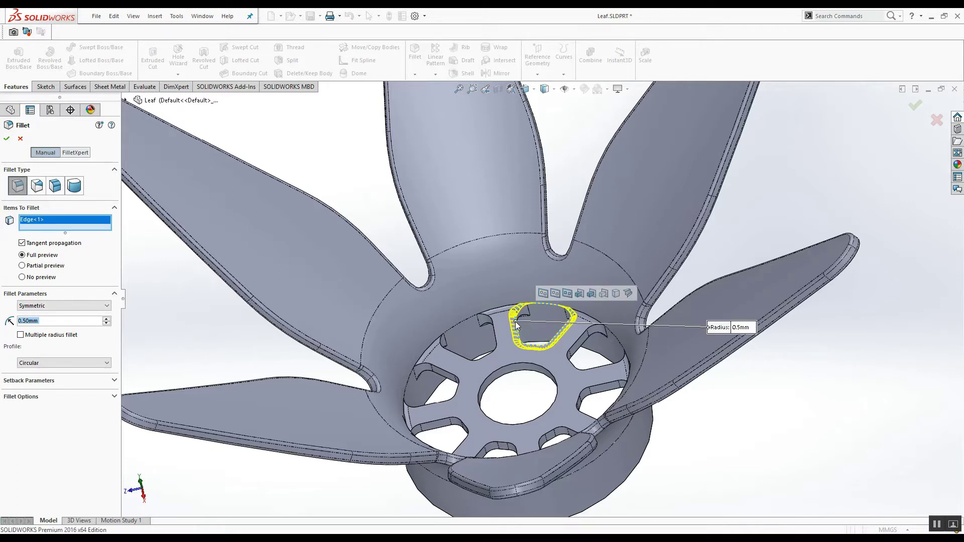
{"action": "left_click", "coordinate": [544, 296]}
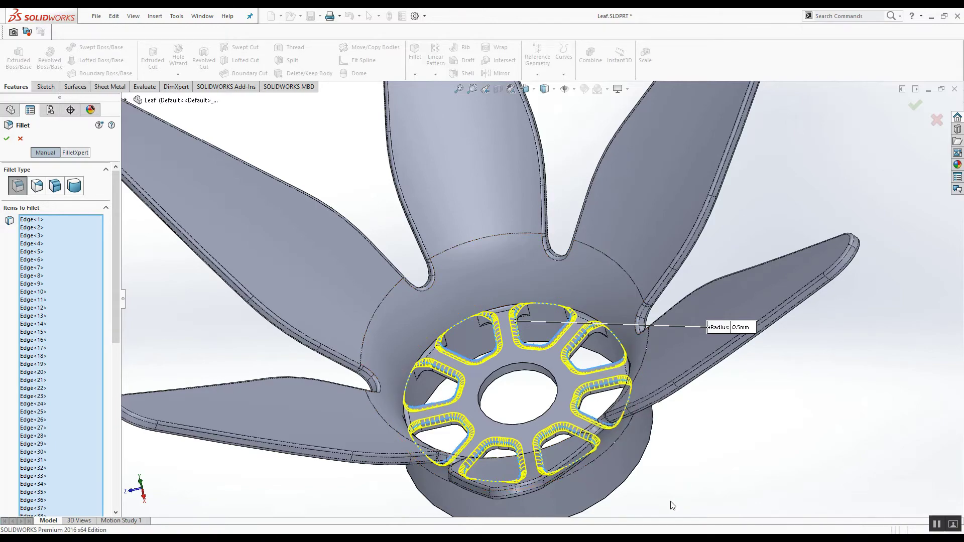
{"action": "middle_click_drag", "start_coordinate": [673, 505], "coordinate": [646, 481]}
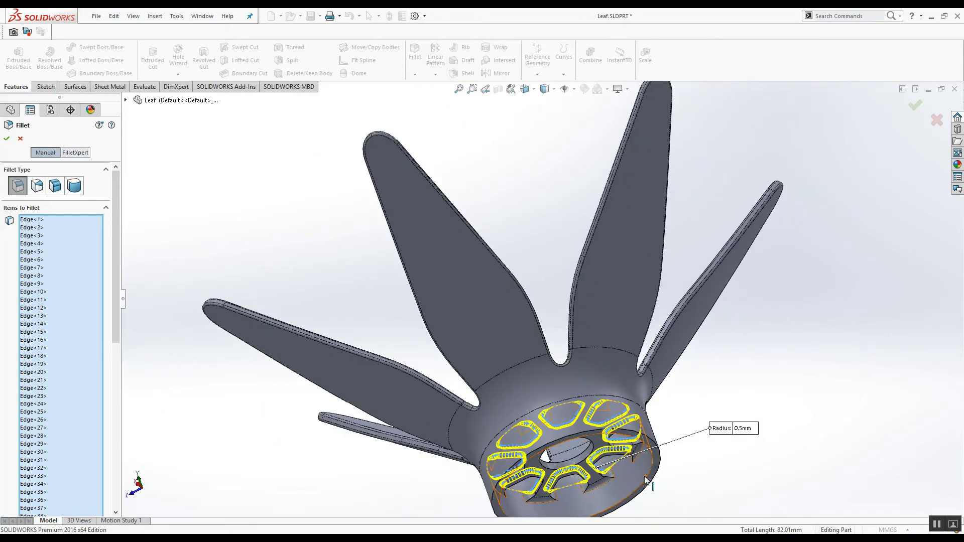
{"action": "scroll", "coordinate": [627, 474], "scroll_direction": "down", "scroll_amount": 2}
{"action": "scroll", "coordinate": [623, 471], "scroll_direction": "down", "scroll_amount": 3}
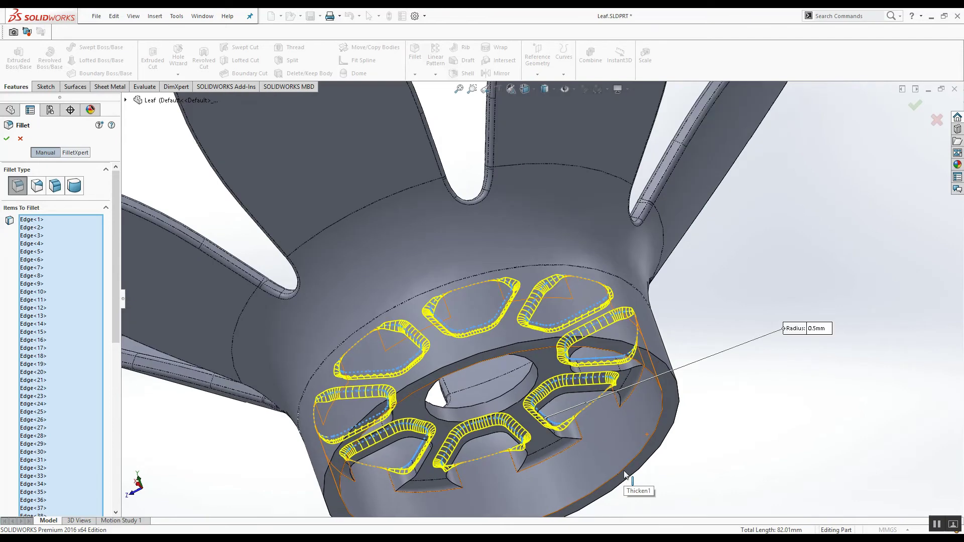
{"action": "left_click", "coordinate": [458, 457]}
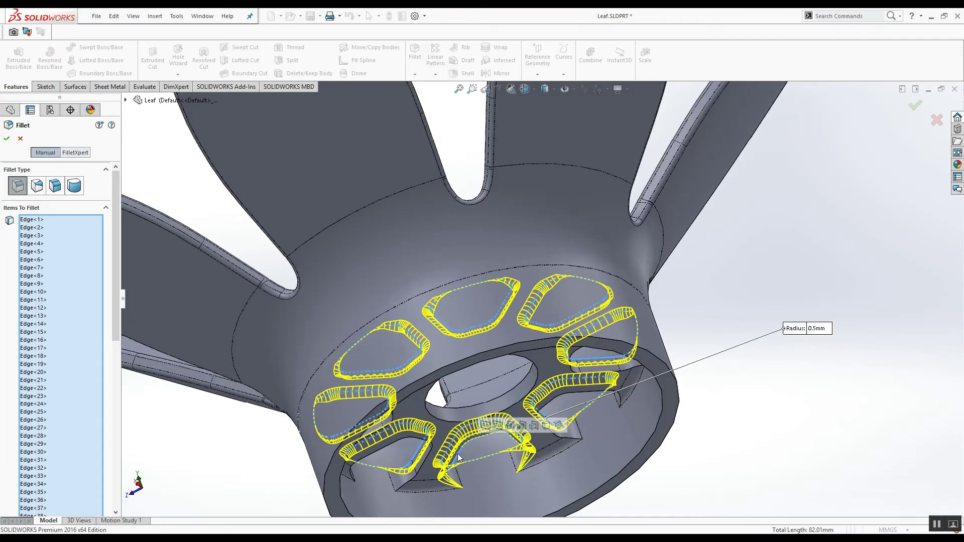
{"action": "left_click", "coordinate": [485, 425]}
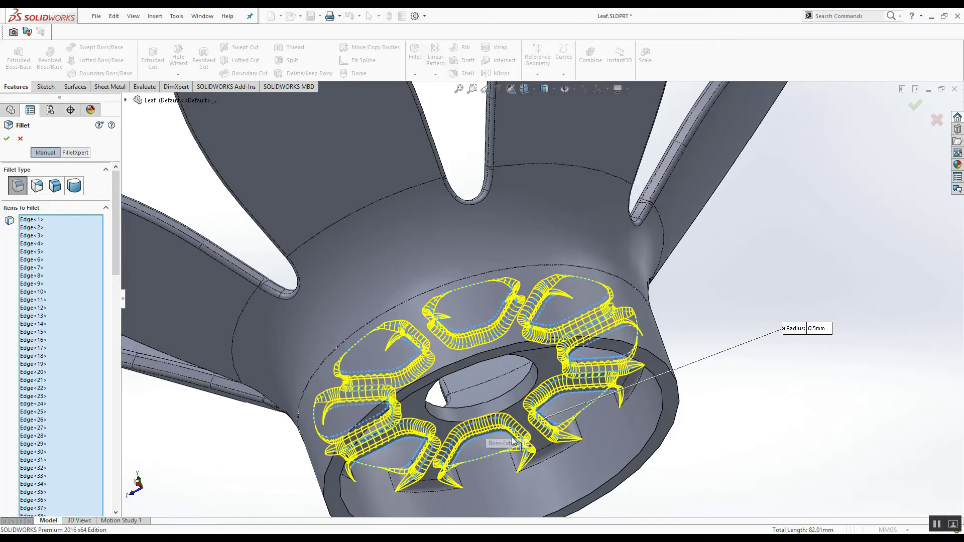
{"action": "left_click", "coordinate": [7, 138]}
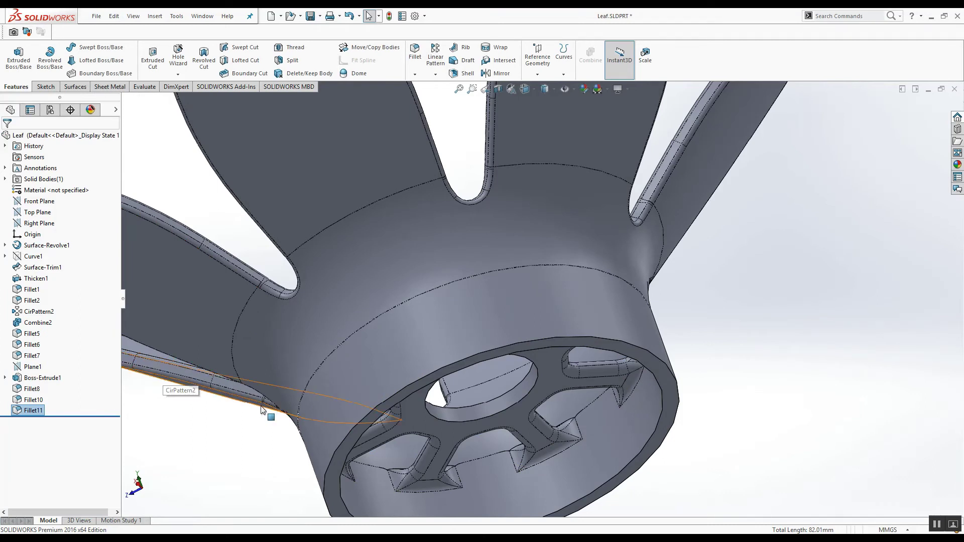
Give the hub's outer rim a full round fillet across its outer, end and inner faces.
{"action": "left_click", "coordinate": [412, 52]}
{"action": "left_click", "coordinate": [74, 186]}
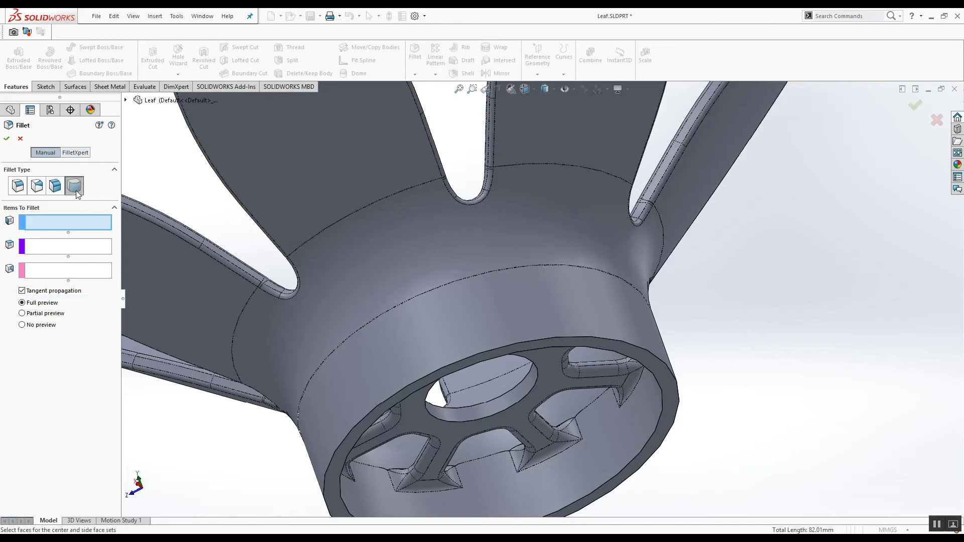
{"action": "left_click", "coordinate": [368, 361]}
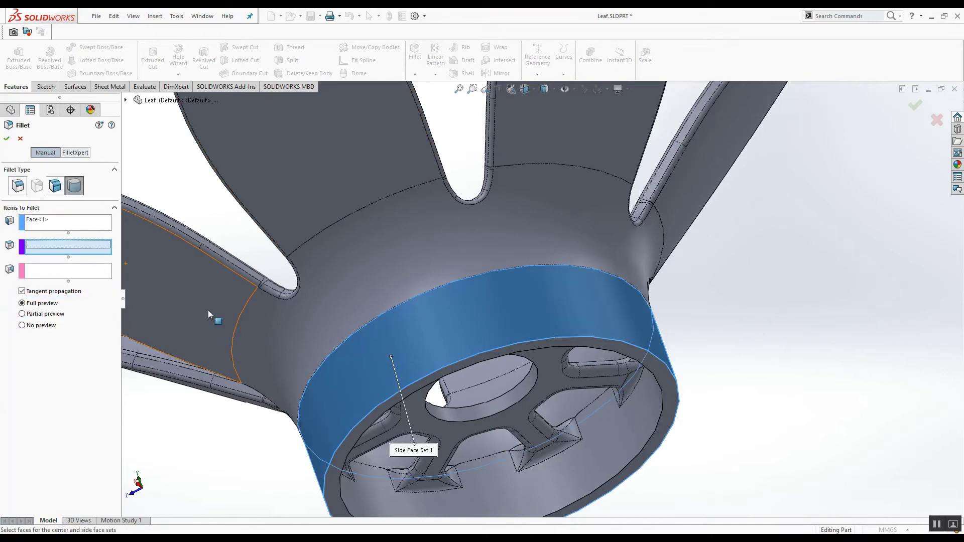
{"action": "left_click", "coordinate": [365, 427]}
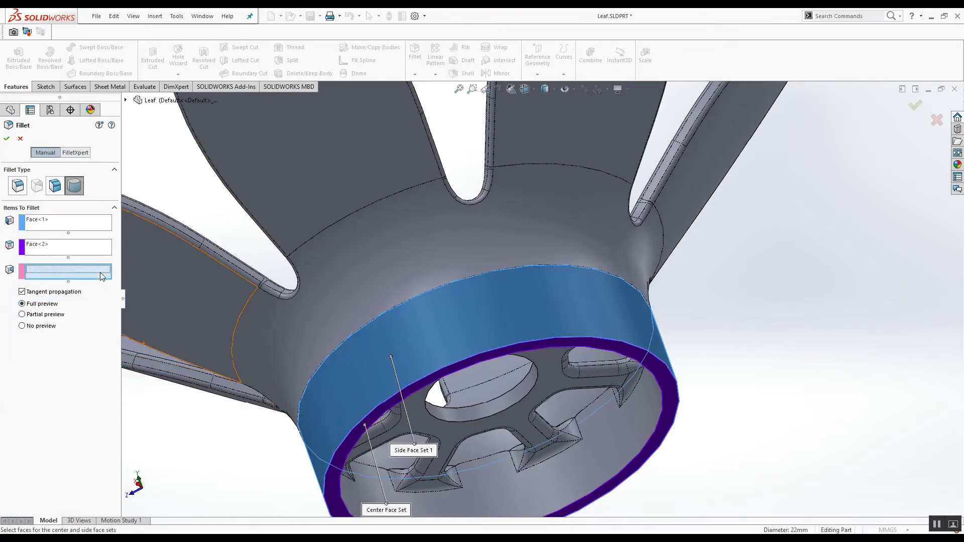
{"action": "left_click", "coordinate": [466, 499]}
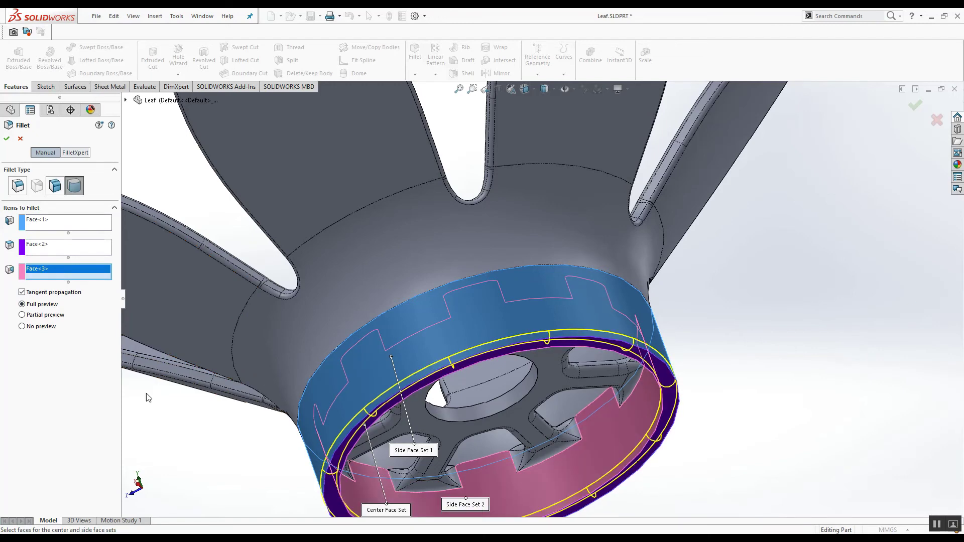
{"action": "left_click", "coordinate": [7, 140]}
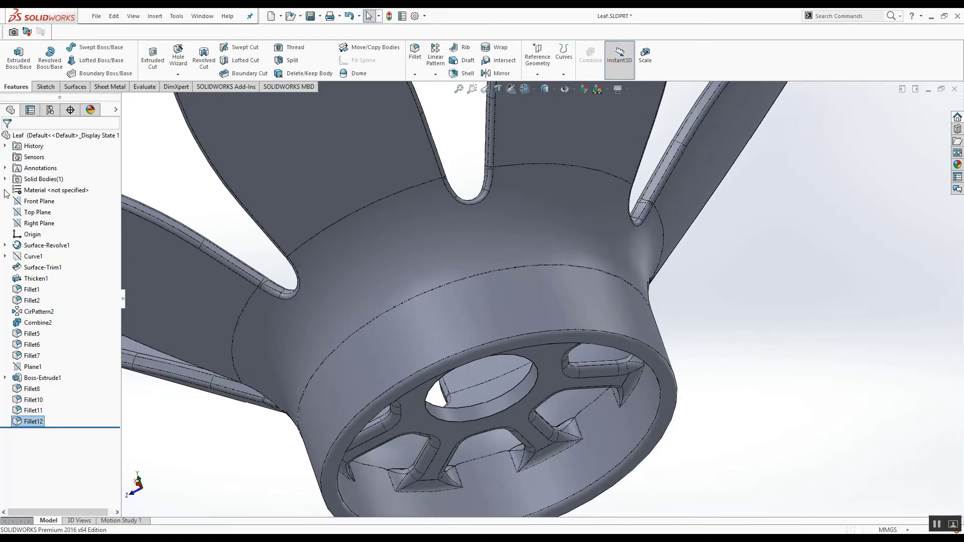
Round the central hole's edges with a 0.5 mm fillet.
{"action": "left_click", "coordinate": [414, 53]}
{"action": "left_click", "coordinate": [487, 417]}
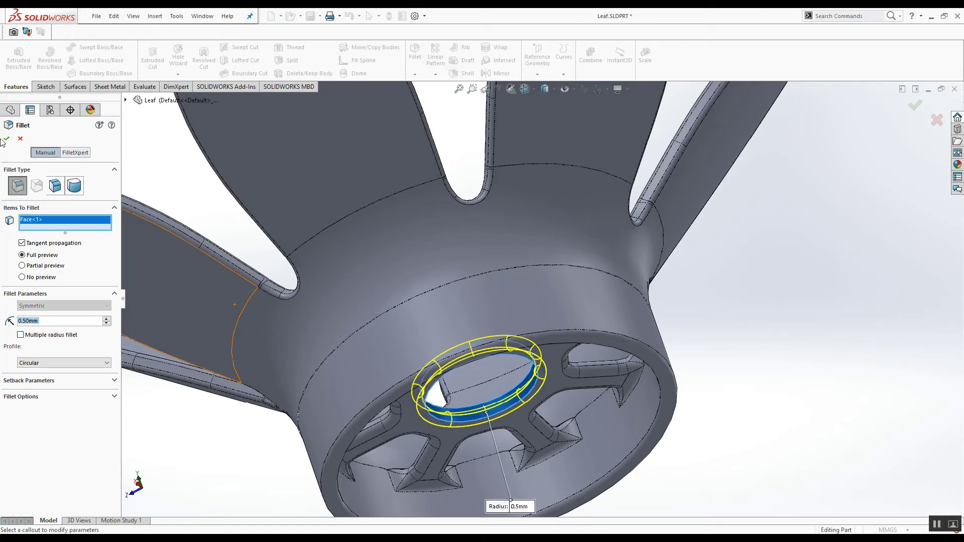
{"action": "left_click", "coordinate": [7, 139]}
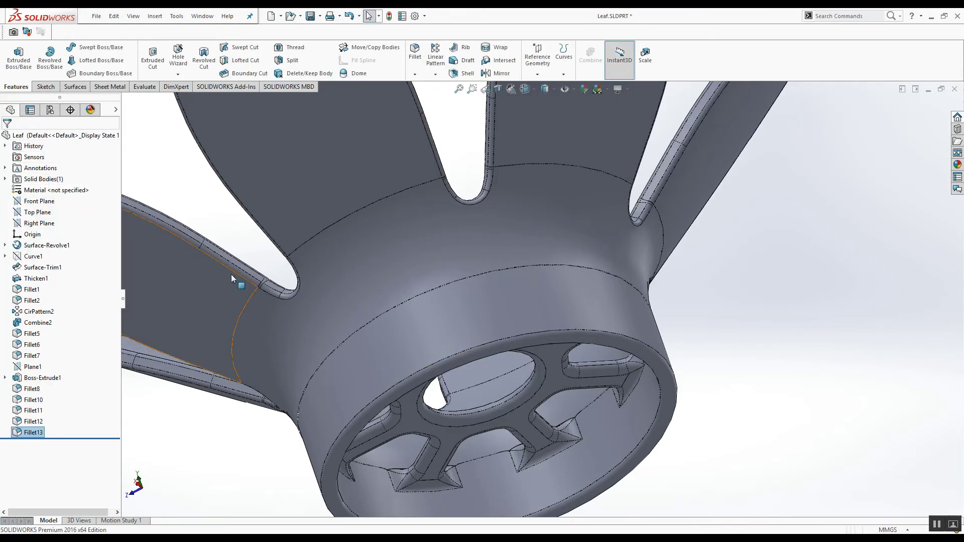
{"action": "mouse_move", "coordinate": [580, 335]}
{"action": "middle_mouse_down"}
{"action": "mouse_move", "coordinate": [714, 351]}
{"action": "mouse_move", "coordinate": [772, 455]}
{"action": "mouse_move", "coordinate": [668, 366]}
{"action": "mouse_move", "coordinate": [731, 415]}
{"action": "mouse_move", "coordinate": [720, 404]}
{"action": "mouse_move", "coordinate": [727, 351]}
{"action": "mouse_move", "coordinate": [710, 389]}
{"action": "mouse_move", "coordinate": [720, 419]}
{"action": "mouse_move", "coordinate": [708, 424]}
{"action": "mouse_move", "coordinate": [716, 449]}
{"action": "mouse_move", "coordinate": [722, 418]}
{"action": "middle_mouse_up"}
Zoom out to see the whole leaf crown with its six blades and filleted spoked hub.
{"action": "scroll", "coordinate": [667, 366], "scroll_direction": "up", "scroll_amount": 5}
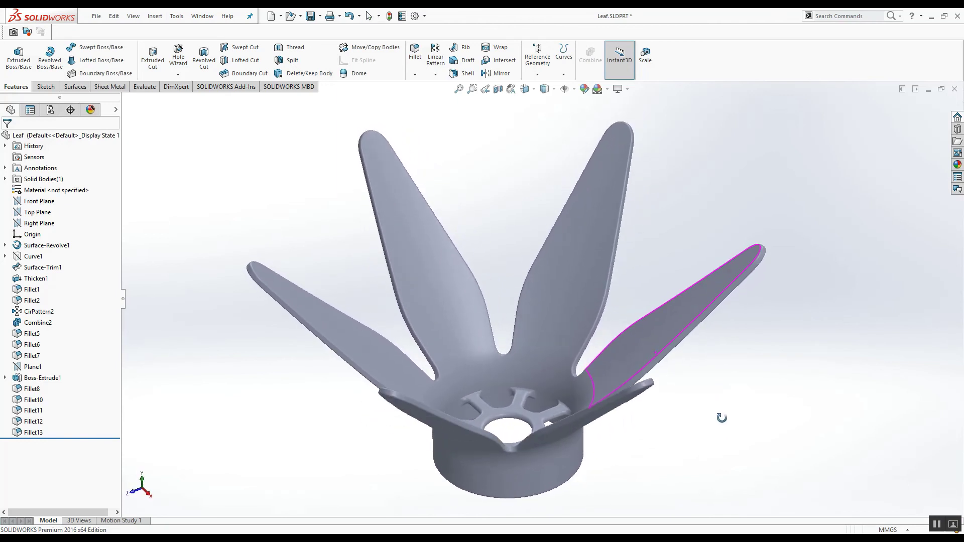